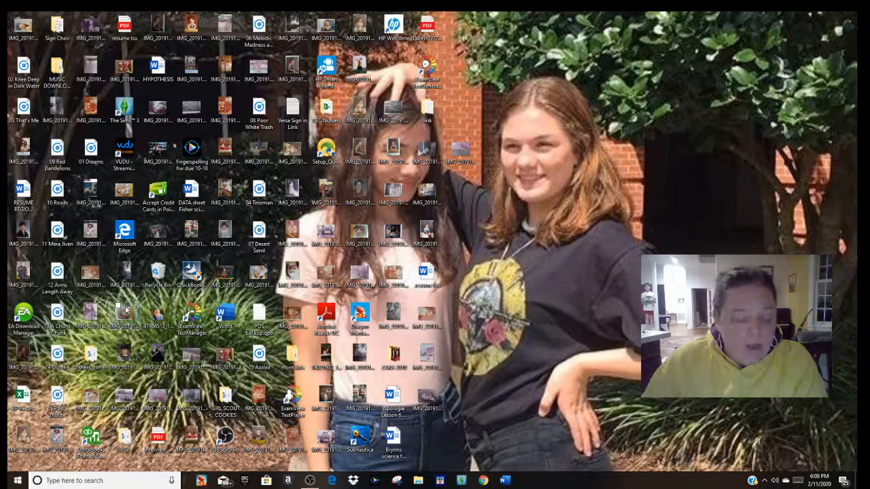
Step: Open Excel from the desktop search and create a blank workbook
{"action": "left_click", "coordinate": [95, 484]}
{"action": "type", "text": "escel"}
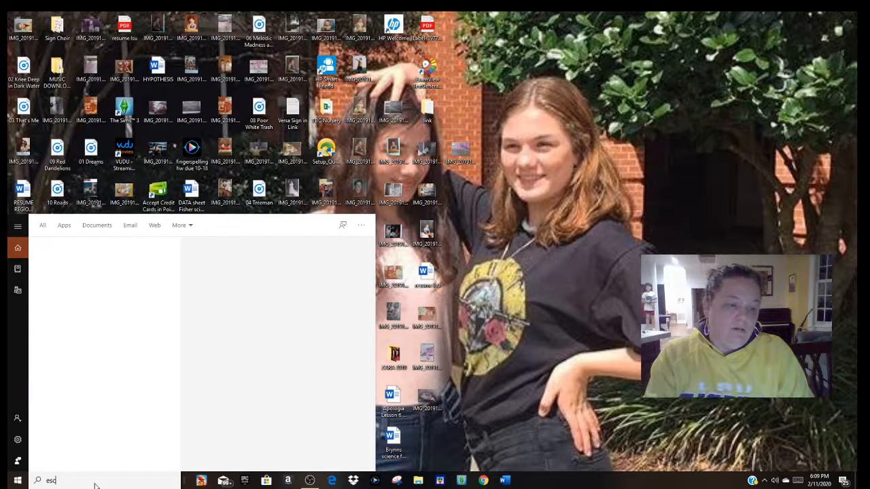
{"action": "key", "text": "BackSpace"}
{"action": "key", "text": "BackSpace"}
{"action": "type", "text": "xcel"}
{"action": "key", "text": "Return"}
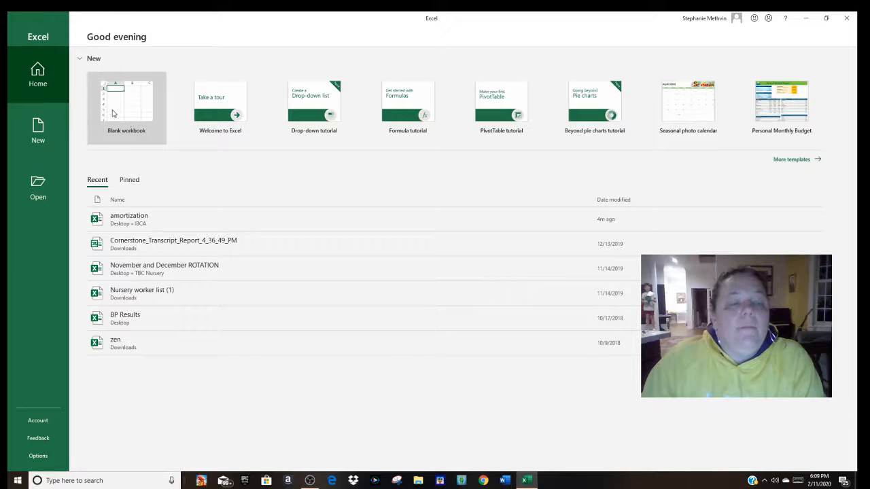
{"action": "left_click", "coordinate": [137, 113]}
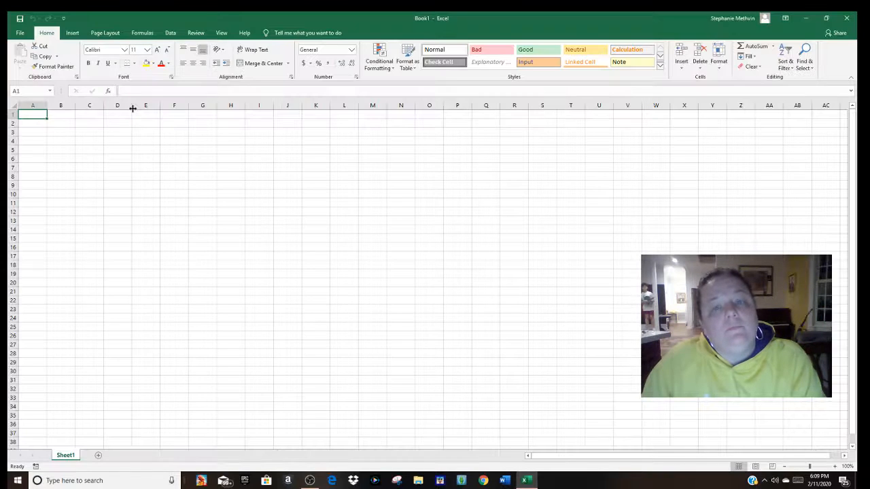
Step: Enter the title AMORTIZATION in cell M1 and fit column M to its text
{"action": "left_click", "coordinate": [367, 116]}
{"action": "type", "text": "AMORTIZATION"}
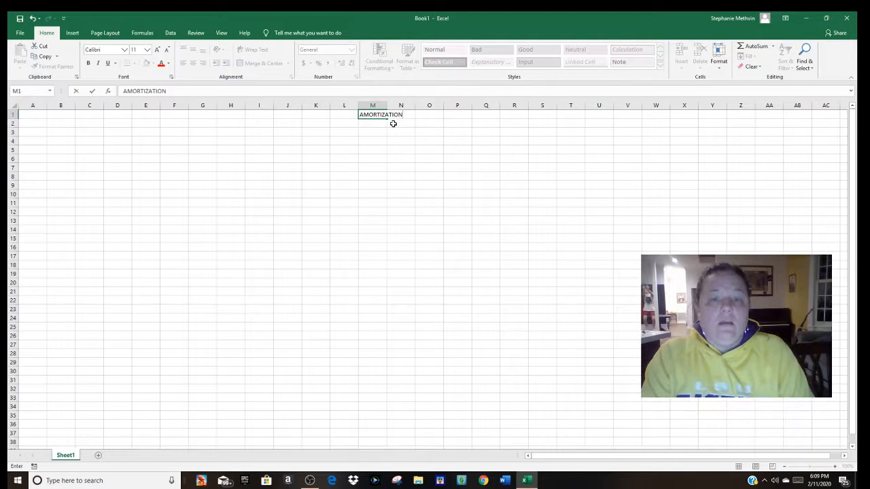
{"action": "key", "text": "Return"}
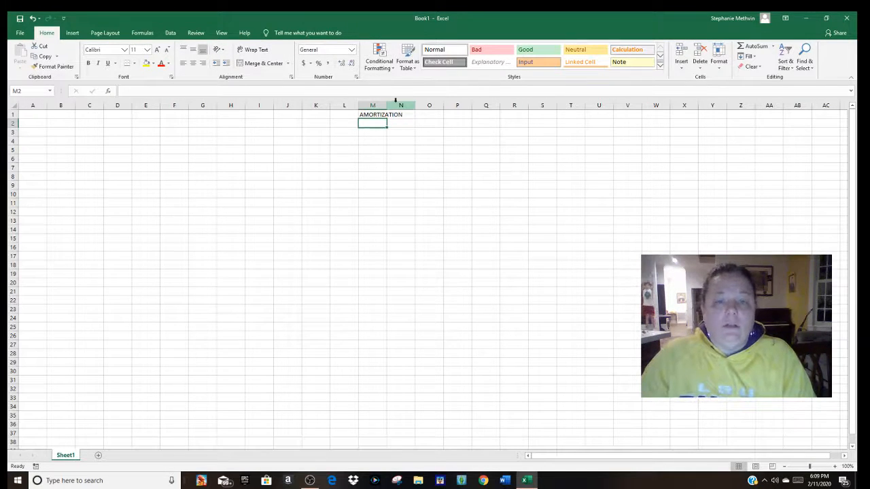
{"action": "double_click", "coordinate": [386, 105]}
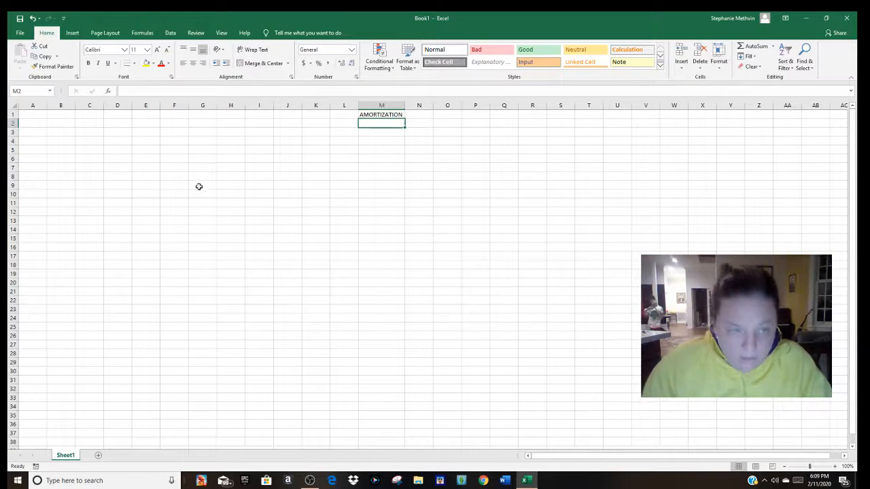
Step: Enter the heading BALANCE in cell G1 and the heading DATE in cell A1
{"action": "left_click", "coordinate": [205, 115]}
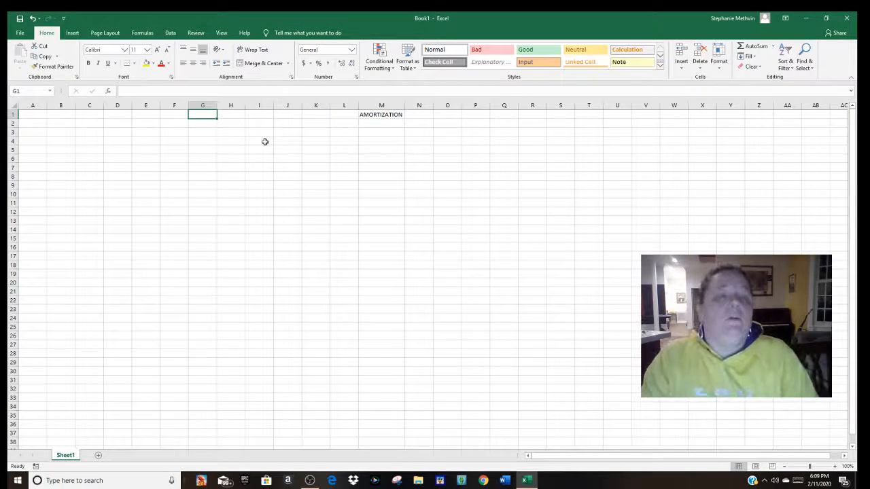
{"action": "type", "text": "bA"}
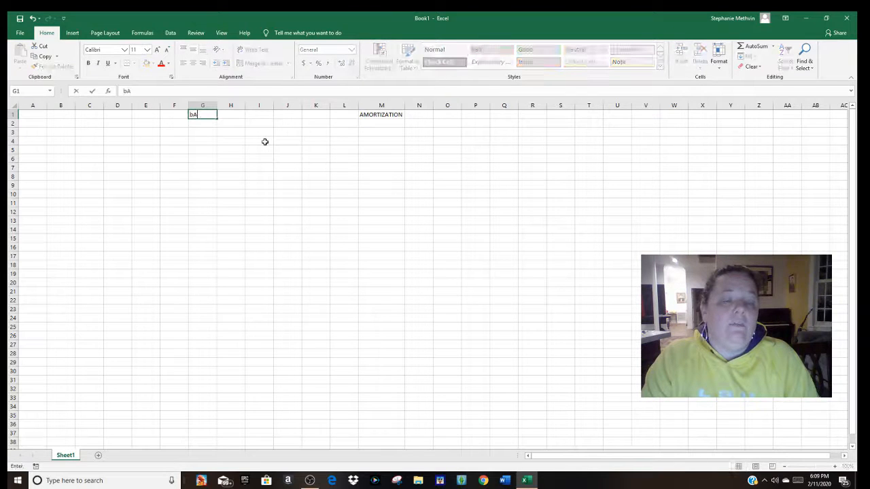
{"action": "type", "text": "b"}
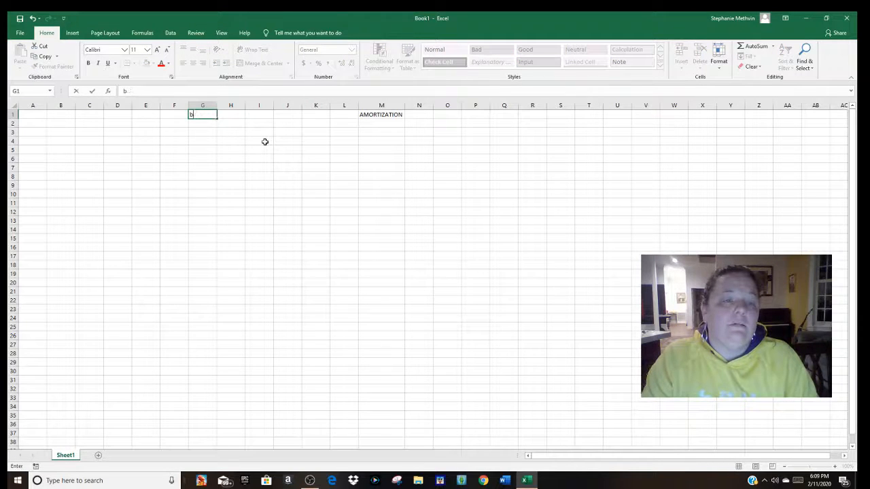
{"action": "type", "text": "alaALANCE"}
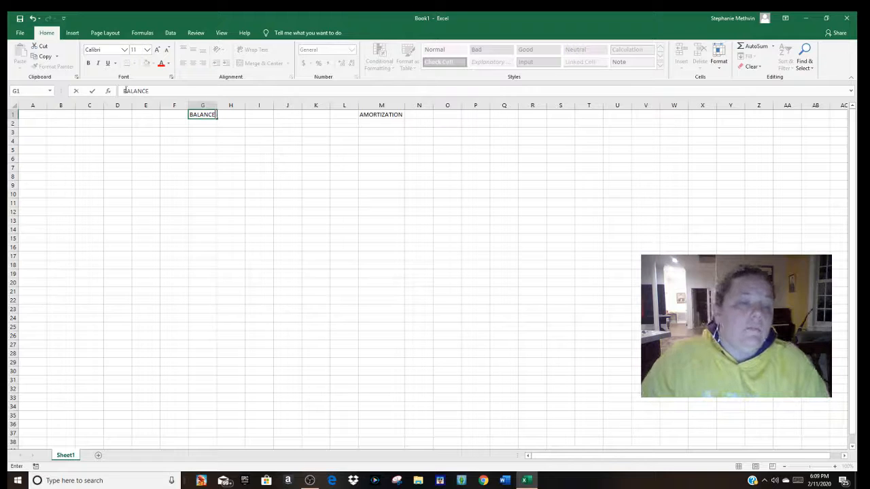
{"action": "left_click", "coordinate": [35, 116]}
{"action": "type", "text": "DATE"}
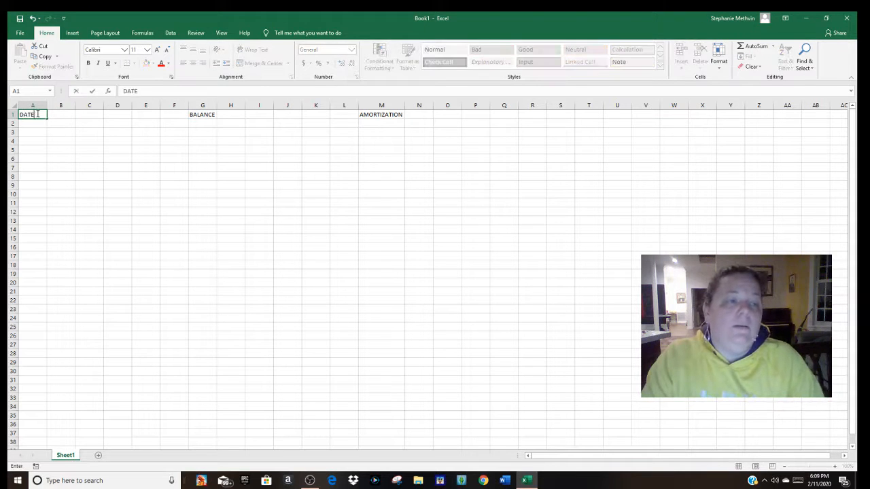
{"action": "key", "text": "Tab"}
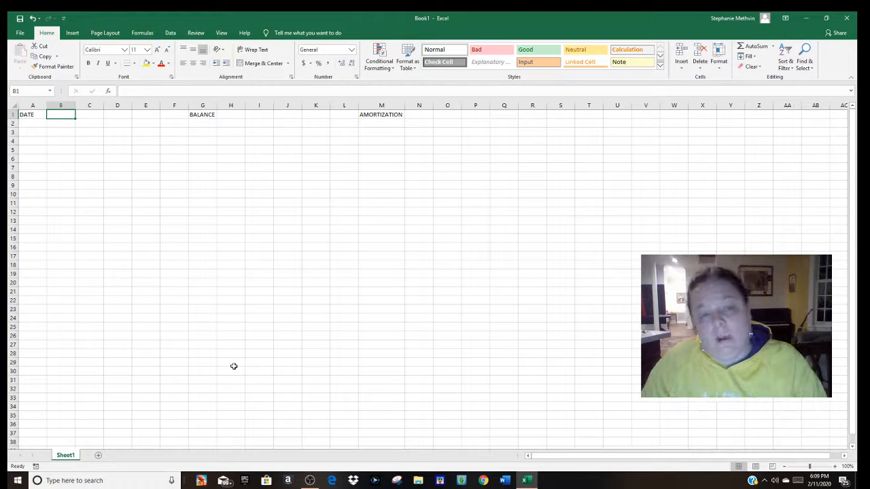
Step: Enter the headings PRINCIPAL, INTEREST and PAYMENT in cells B1 to D1 and widen those columns to fit the text
{"action": "left_click", "coordinate": [388, 115]}
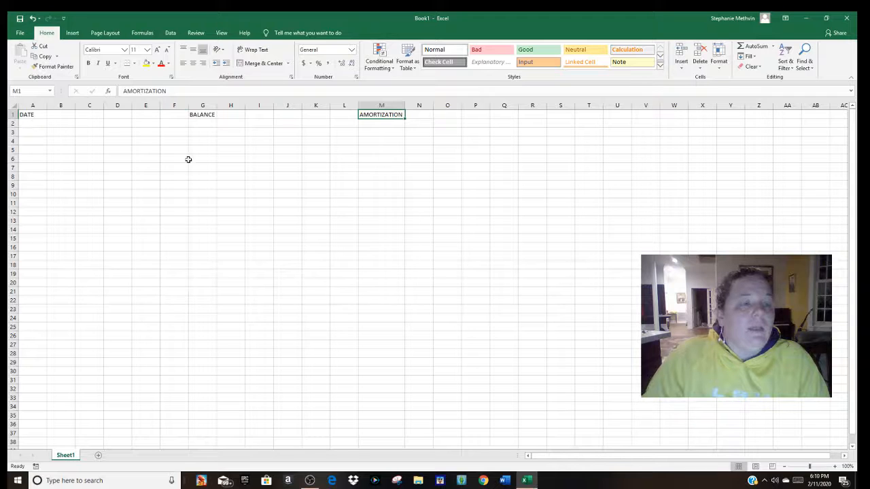
{"action": "left_click", "coordinate": [61, 115]}
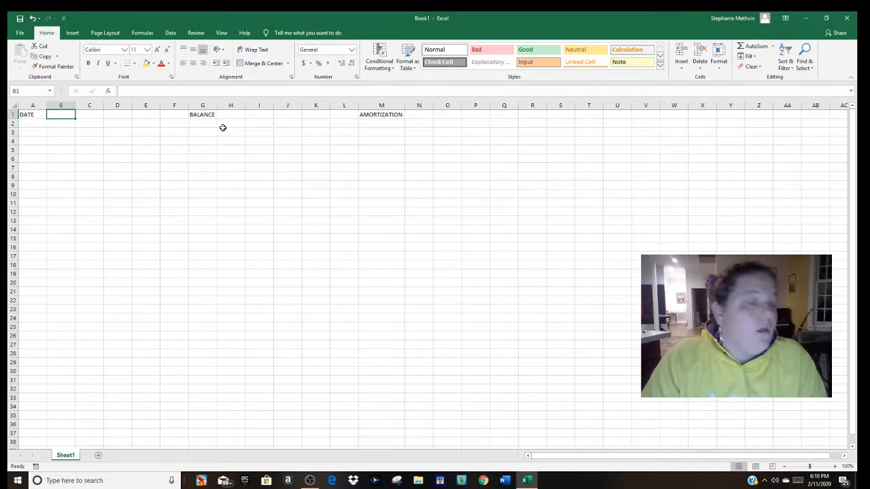
{"action": "type", "text": "PRINCIPAL"}
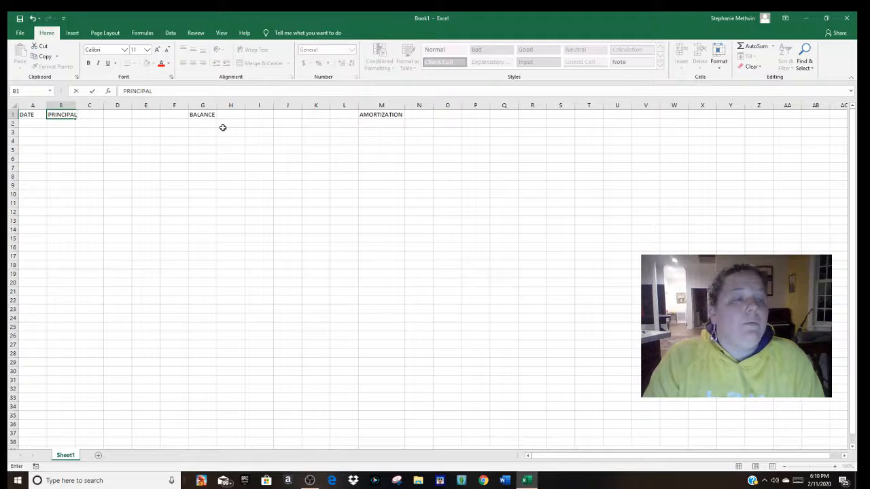
{"action": "key", "text": "Tab"}
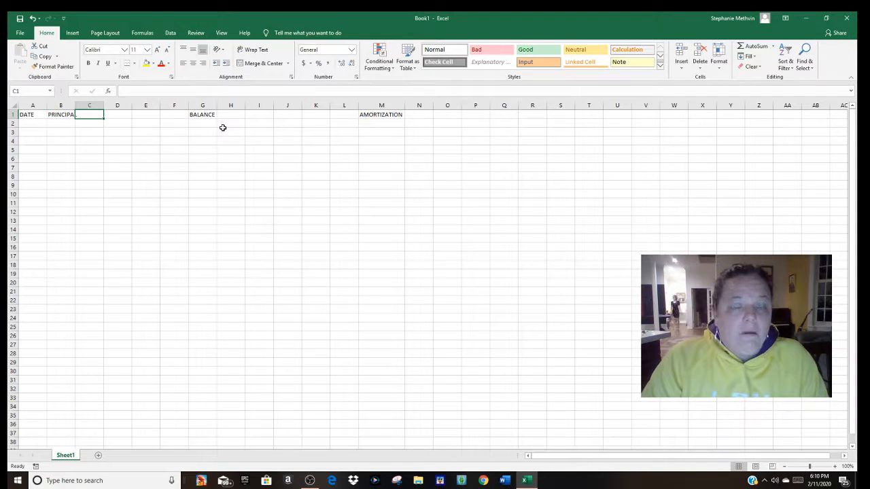
{"action": "type", "text": "INTEREST"}
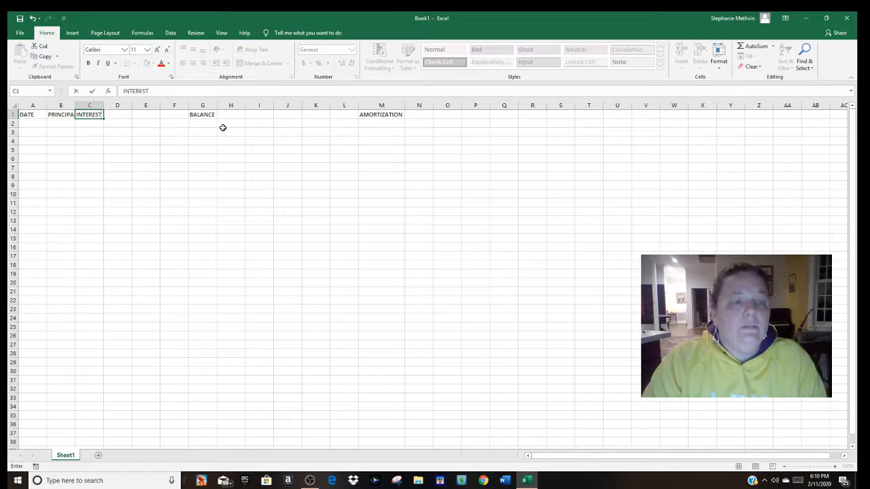
{"action": "key", "text": "Tab"}
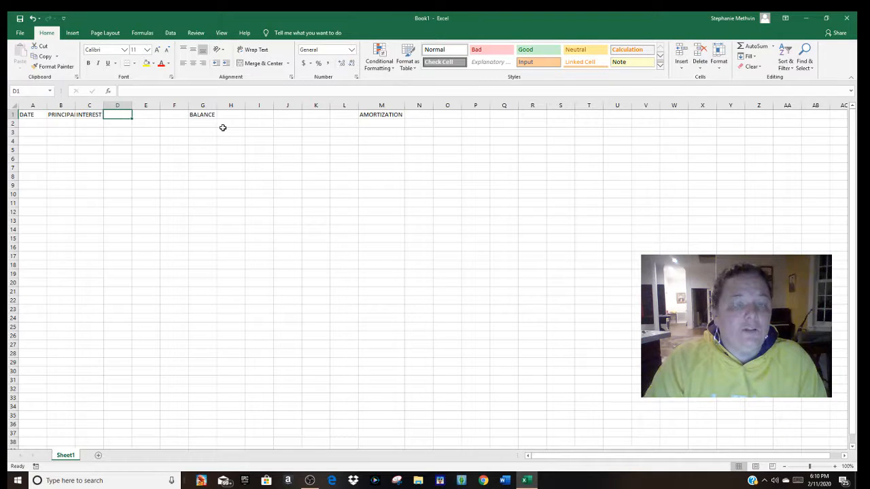
{"action": "type", "text": "PAY"}
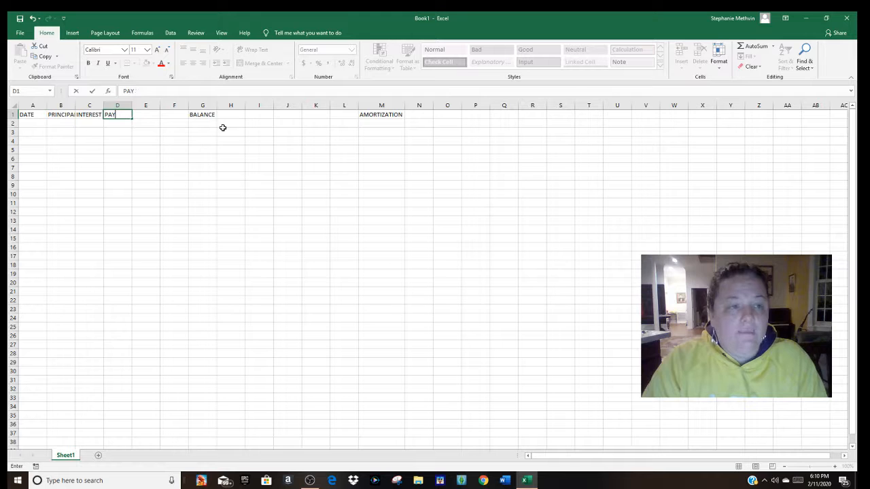
{"action": "type", "text": "TMENT"}
{"action": "key", "text": "Tab"}
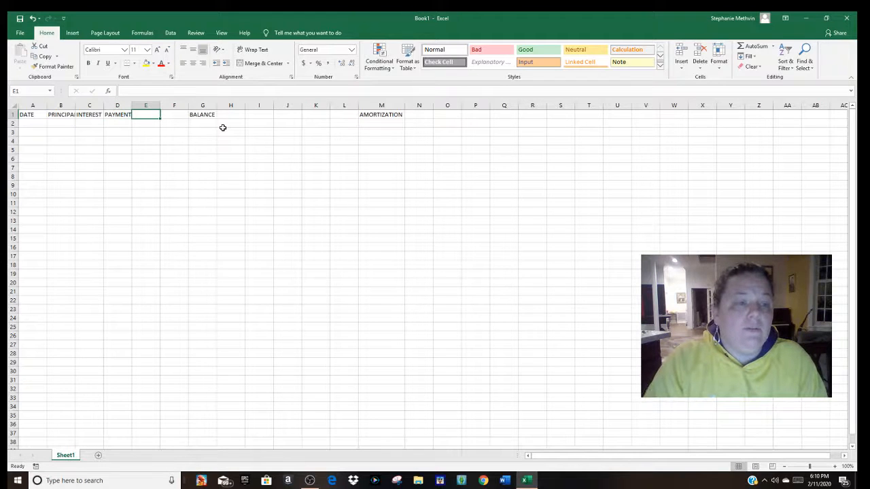
{"action": "left_click_drag", "start_coordinate": [132, 105], "coordinate": [87, 105]}
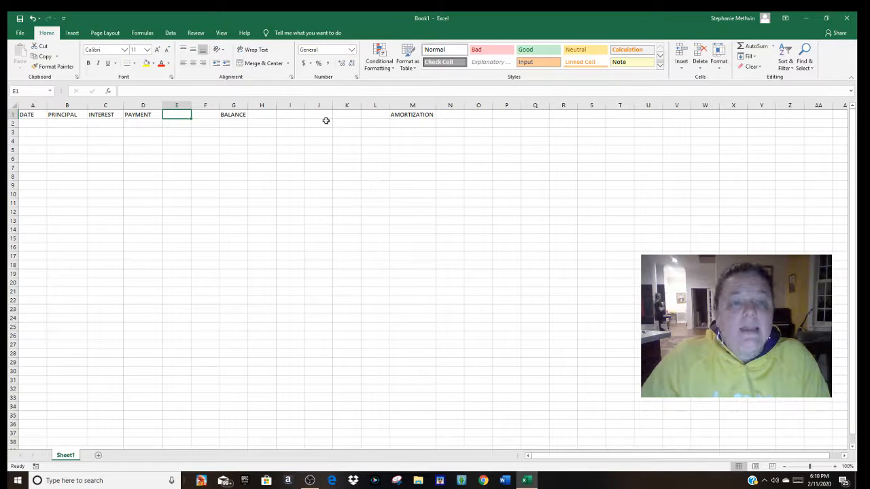
Step: Enter the label "Interest Rate:" in I1 with the value 0.04 in J1, and fit column I to the label
{"action": "left_click", "coordinate": [303, 116]}
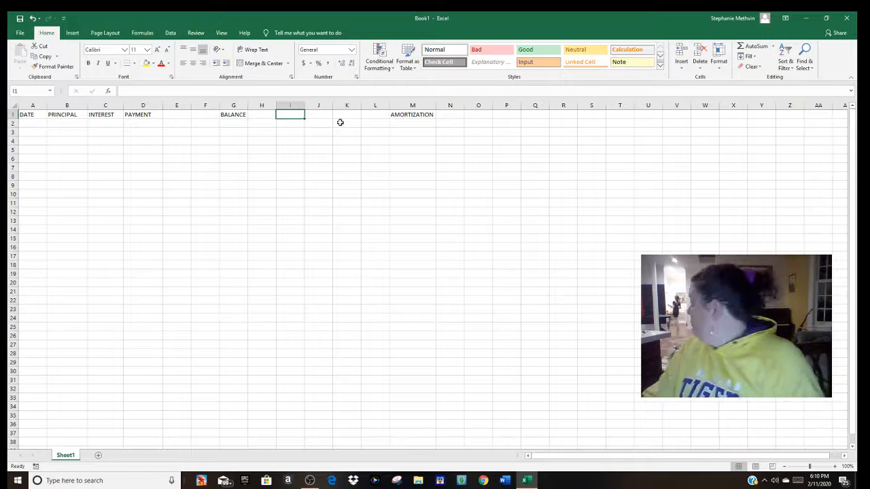
{"action": "type", "text": "INTER"}
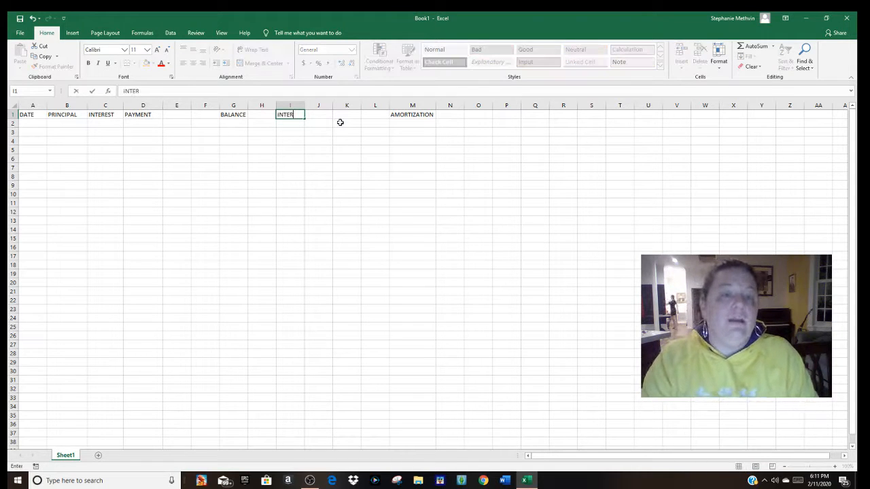
{"action": "key", "text": "BackSpace"}
{"action": "key", "text": "BackSpace"}
{"action": "key", "text": "BackSpace"}
{"action": "key", "text": "BackSpace"}
{"action": "key", "text": "BackSpace"}
{"action": "type", "text": "Interest"}
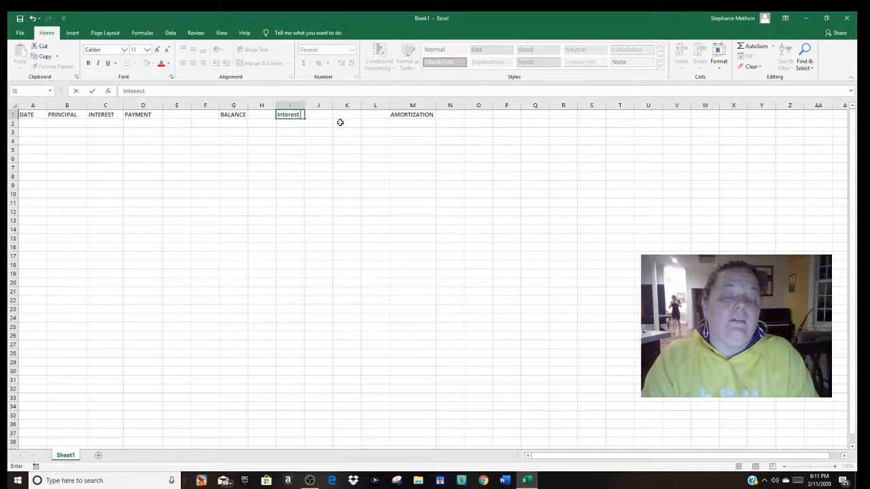
{"action": "type", "text": " Rate:"}
{"action": "key", "text": "Tab"}
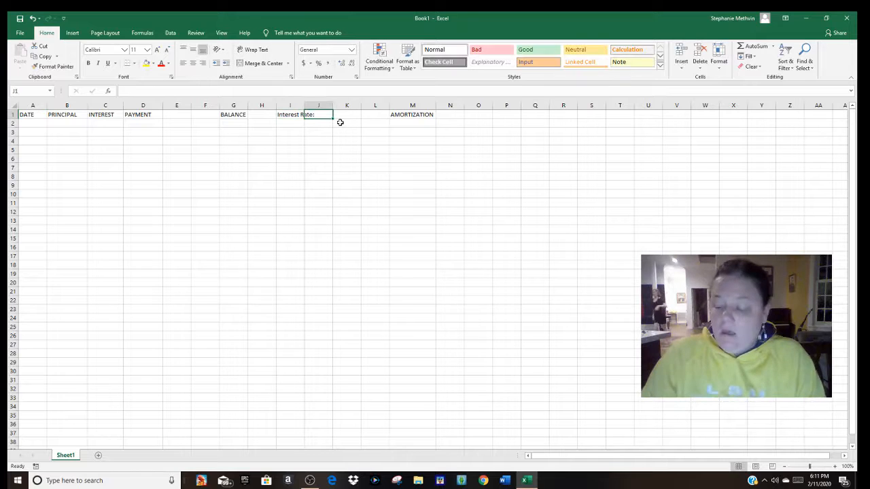
{"action": "type", "text": "0.04"}
{"action": "key", "text": "Return"}
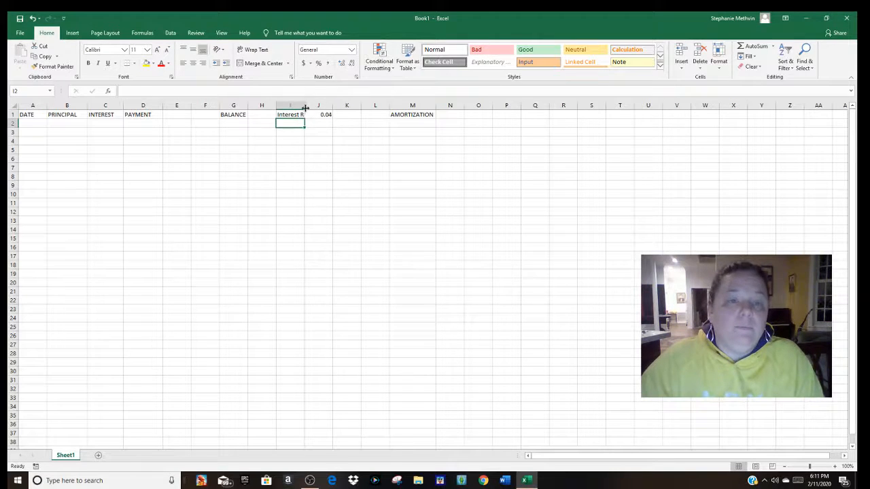
{"action": "double_click", "coordinate": [305, 108]}
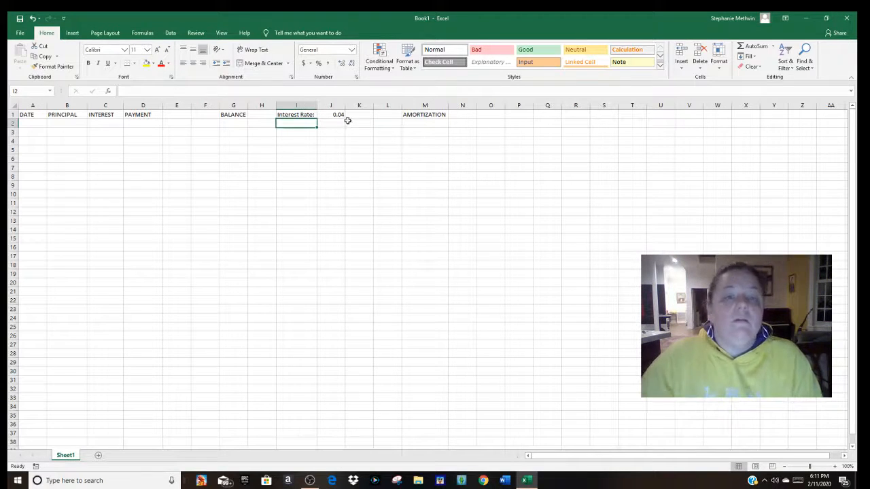
Step: Apply a bottom border to the interest rate cells I1:J1 and to the heading cells A1:G1
{"action": "left_click", "coordinate": [338, 114]}
{"action": "left_click_drag", "start_coordinate": [295, 115], "coordinate": [338, 115]}
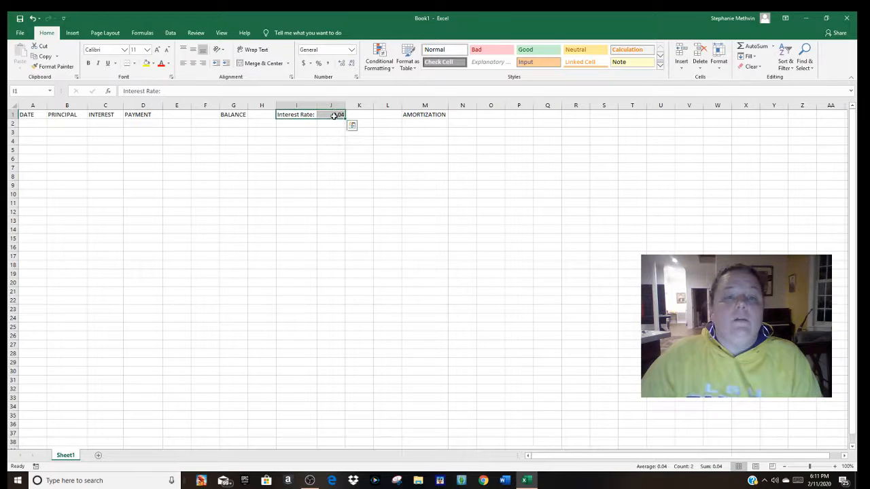
{"action": "left_click", "coordinate": [133, 64]}
{"action": "left_click", "coordinate": [127, 63]}
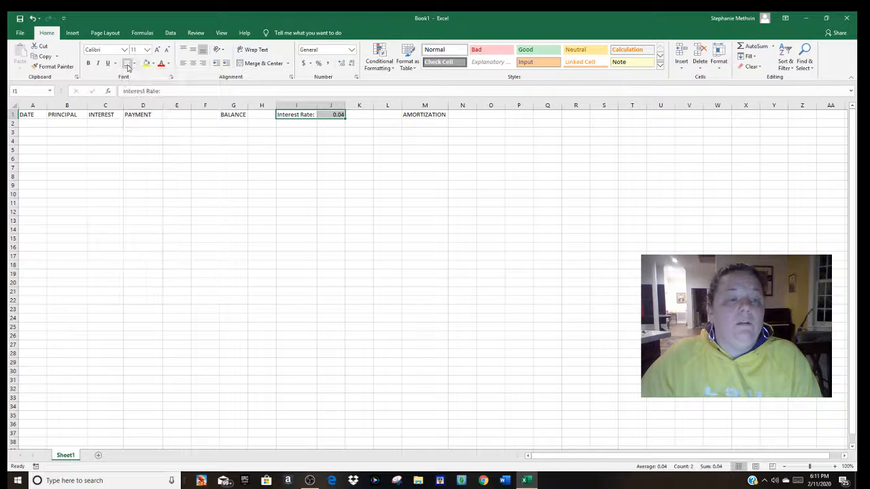
{"action": "left_click", "coordinate": [262, 158]}
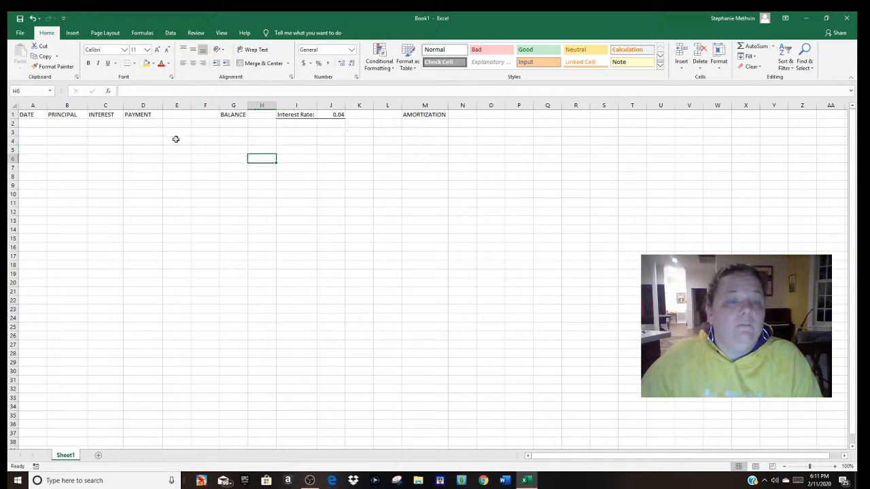
{"action": "left_click_drag", "start_coordinate": [33, 114], "coordinate": [230, 108]}
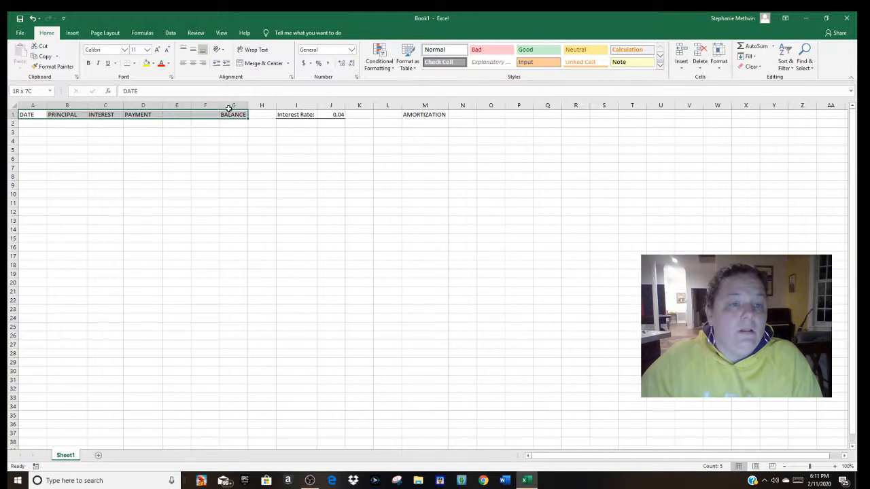
{"action": "left_click", "coordinate": [127, 63]}
{"action": "left_click", "coordinate": [183, 184]}
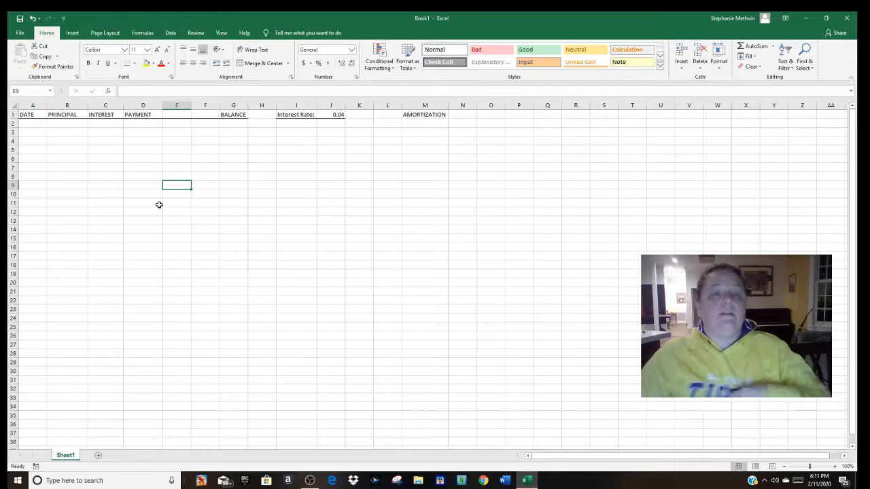
Step: Make the AMORTIZATION title in M1 bold and italic at font size 16, and fit column M to it
{"action": "left_click", "coordinate": [428, 116]}
{"action": "key", "text": "ctrl+b"}
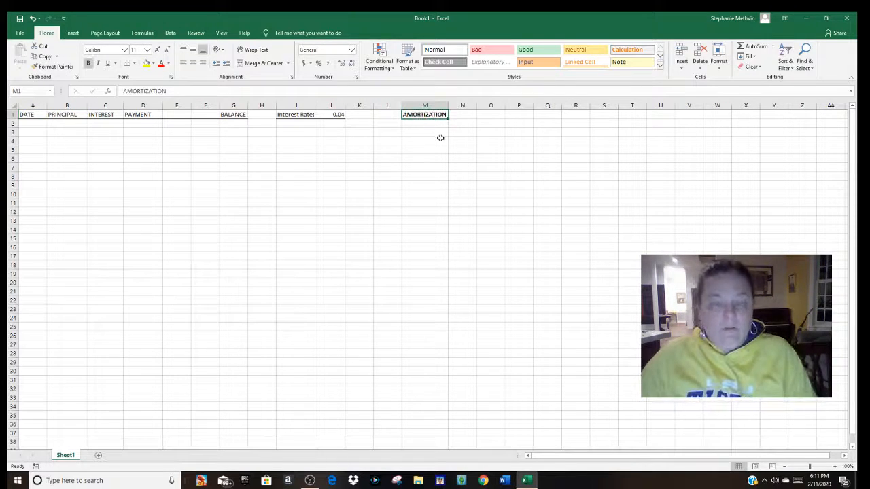
{"action": "key", "text": "ctrl+i"}
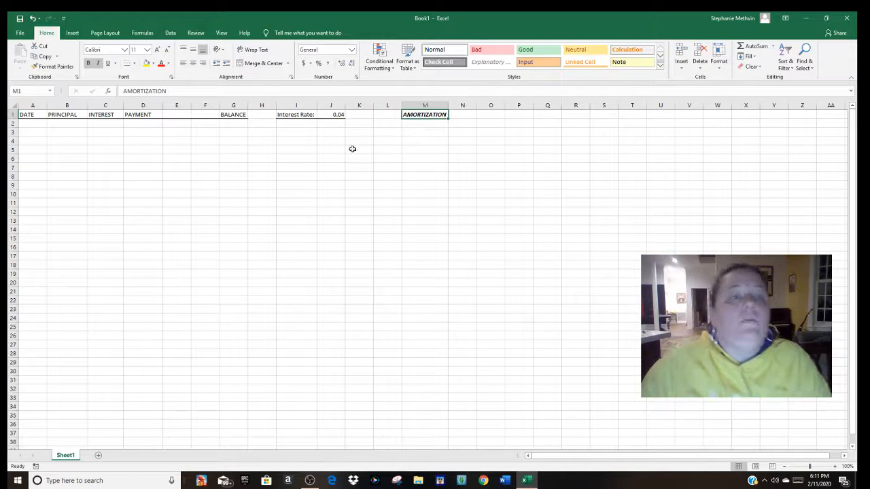
{"action": "left_click", "coordinate": [147, 50]}
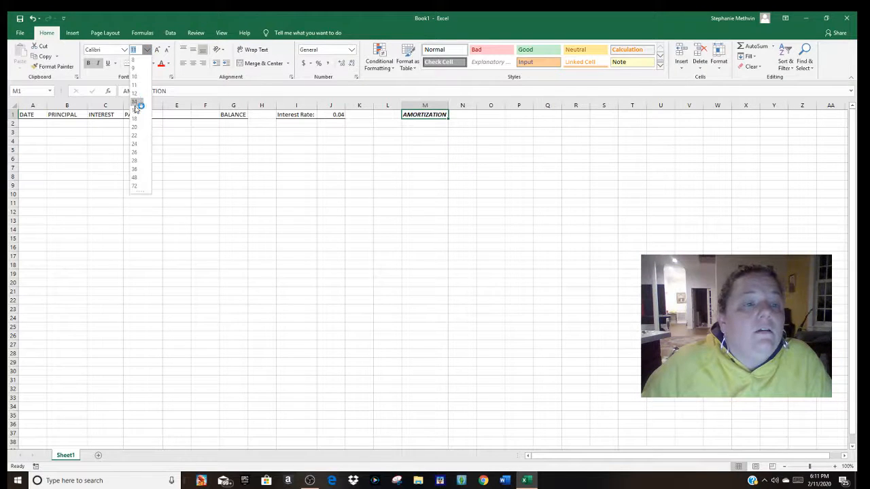
{"action": "left_click", "coordinate": [136, 114]}
{"action": "left_click", "coordinate": [382, 154]}
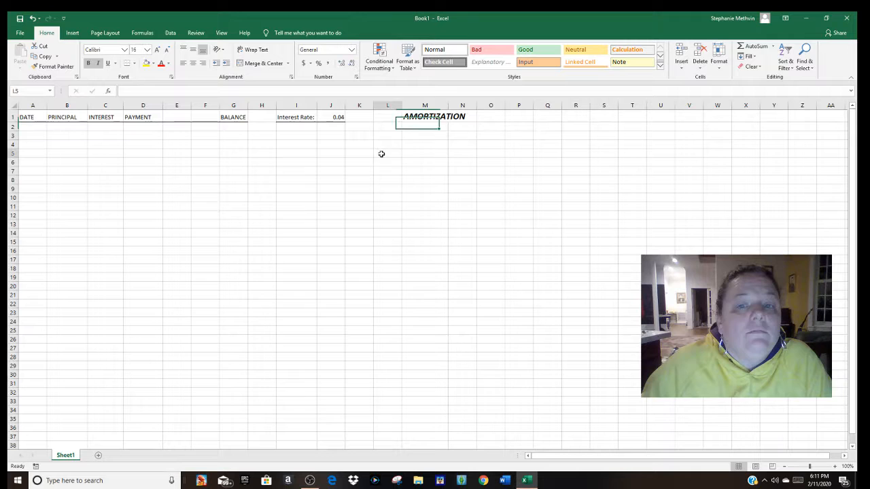
{"action": "double_click", "coordinate": [448, 105]}
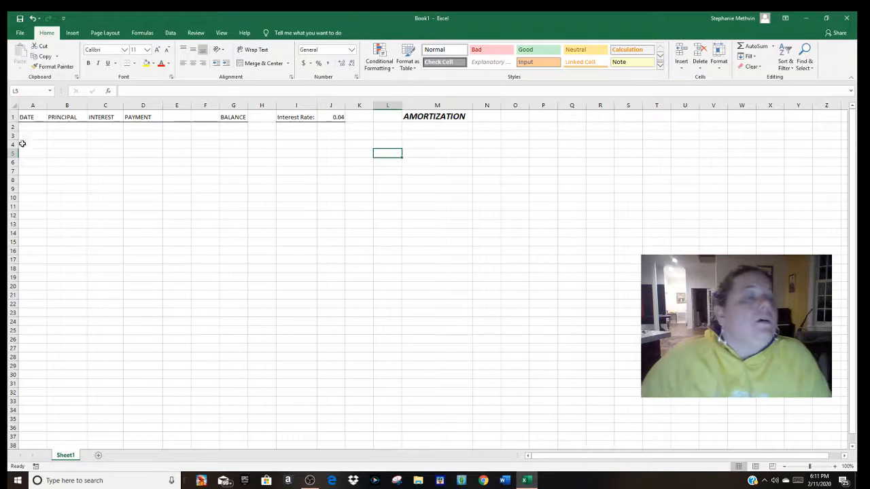
Step: Make all the headings and labels in row 1 bold
{"action": "left_click", "coordinate": [13, 117]}
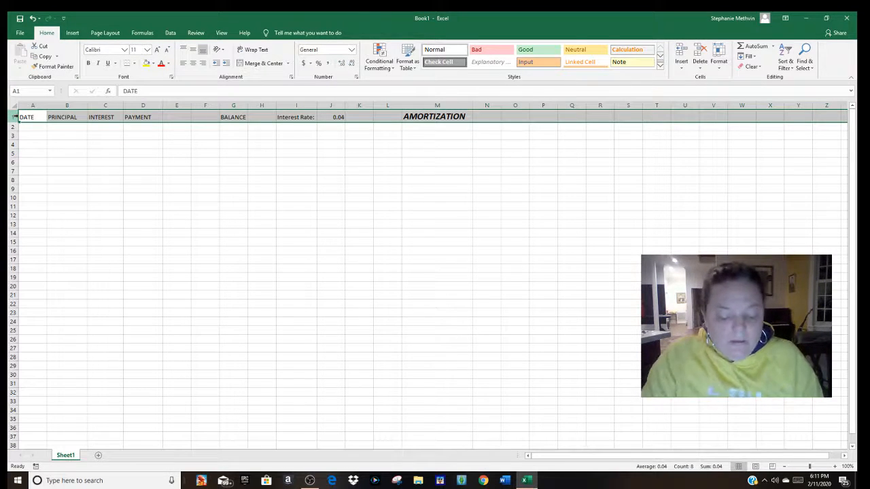
{"action": "key", "text": "ctrl+b"}
{"action": "left_click", "coordinate": [151, 160]}
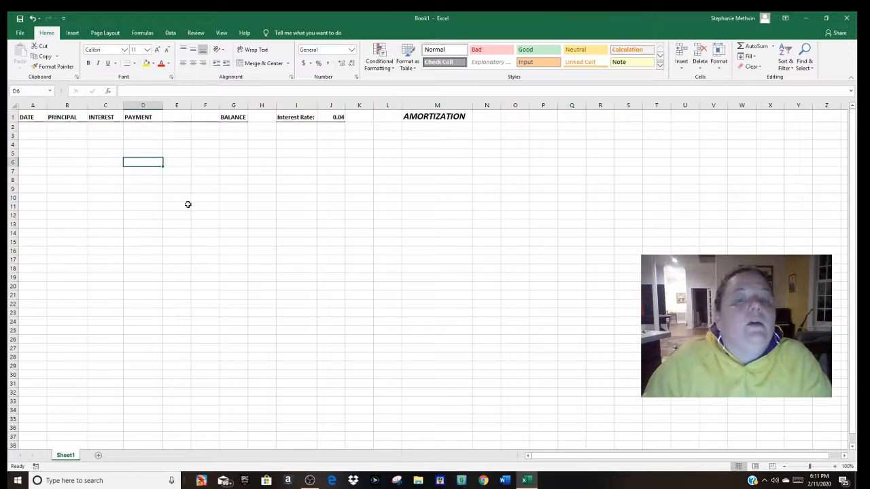
Step: Enter the first-of-month dates Jan 1, Feb 1, Mar 1, Apr 1 and May 1 in cells A2 to A6
{"action": "left_click", "coordinate": [31, 127]}
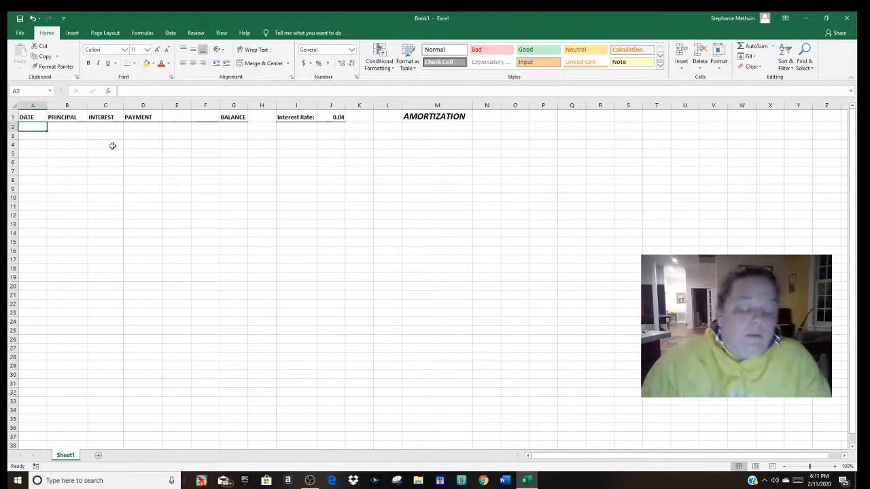
{"action": "type", "text": "jan 1"}
{"action": "key", "text": "Return"}
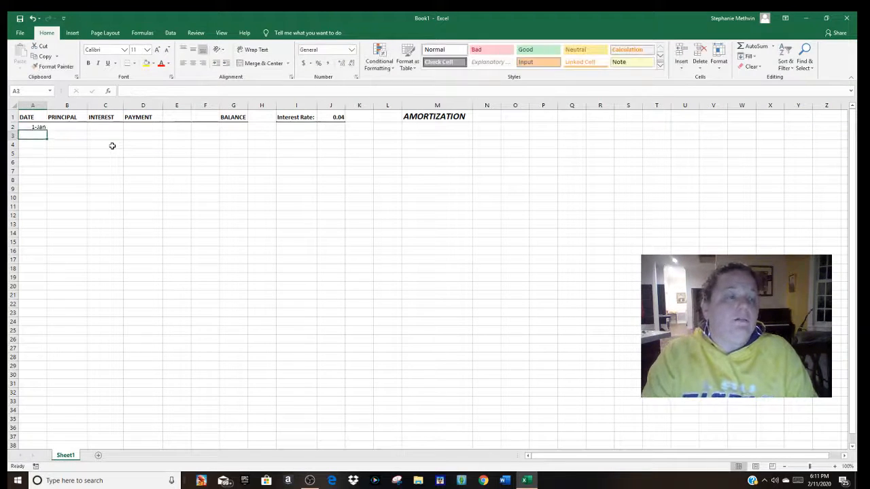
{"action": "type", "text": "feb 1"}
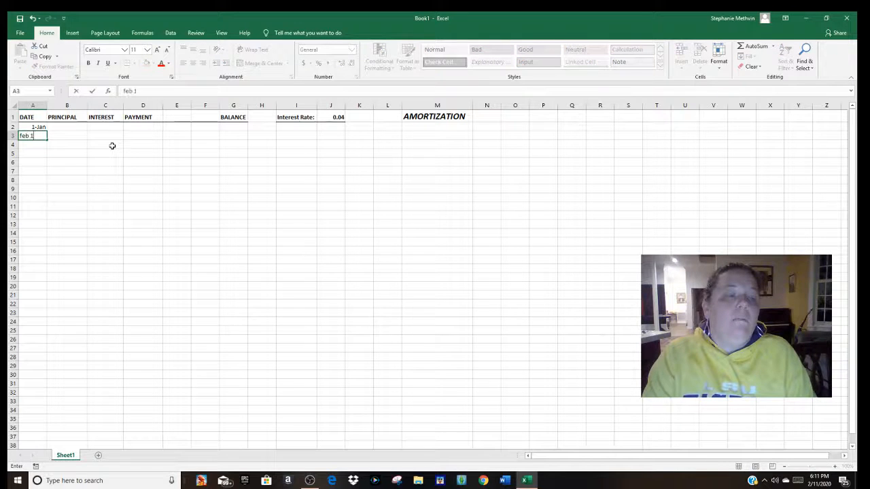
{"action": "key", "text": "Return"}
{"action": "type", "text": "mar 1"}
{"action": "key", "text": "Return"}
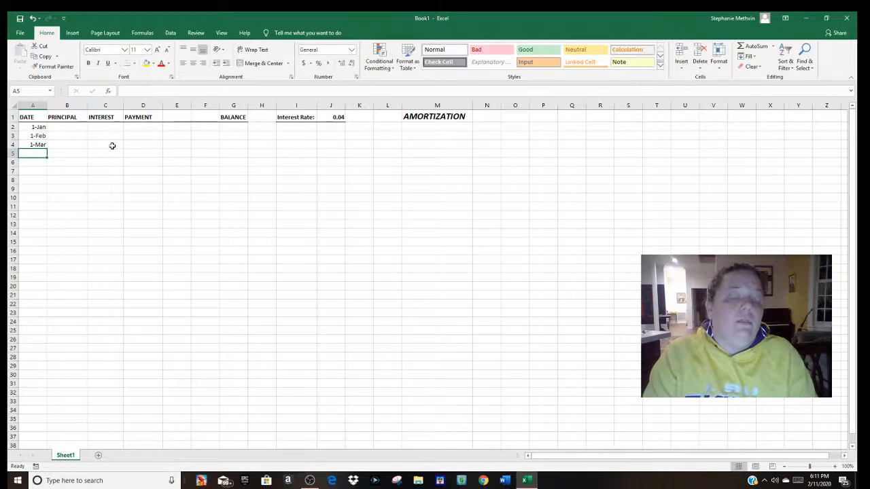
{"action": "type", "text": "apr 1"}
{"action": "key", "text": "Return"}
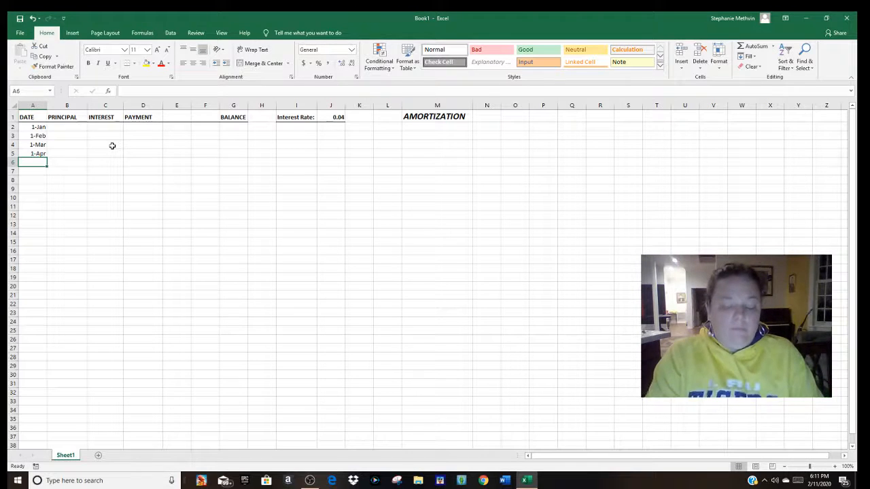
{"action": "type", "text": "may 1"}
{"action": "key", "text": "Return"}
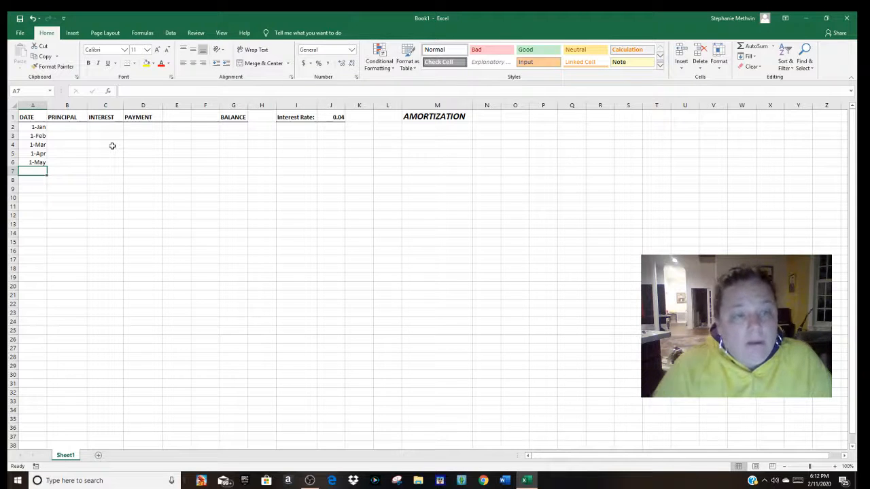
Step: Enter the starting loan balance of 14000 in cell G2
{"action": "left_click", "coordinate": [237, 126]}
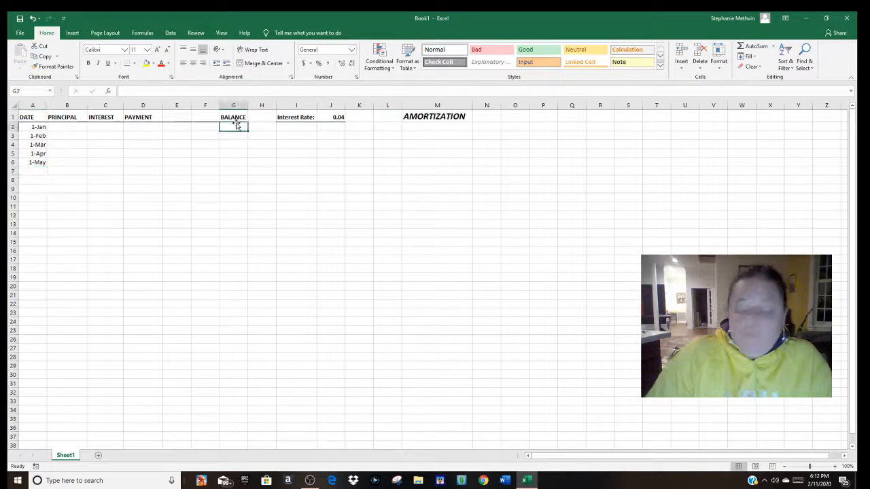
{"action": "type", "text": "14000"}
{"action": "key", "text": "Return"}
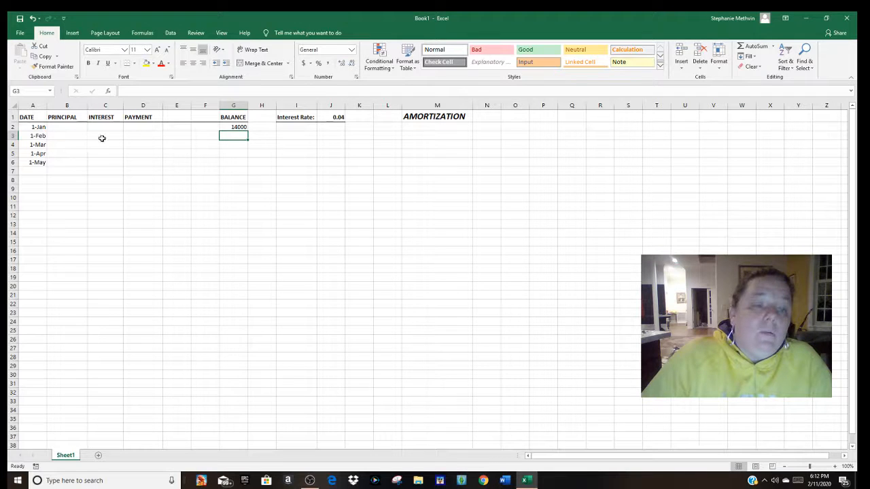
Step: Enter a payment of 250 in each of the cells D3 to D6 for February through May
{"action": "left_click", "coordinate": [142, 137]}
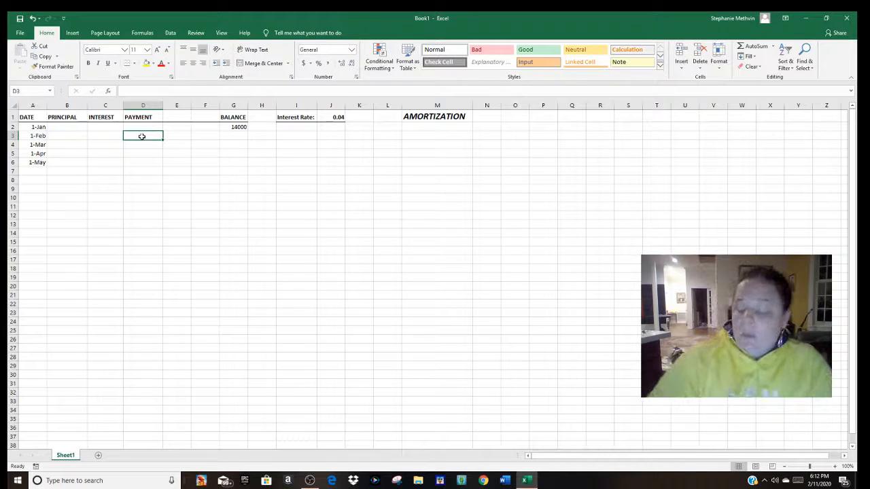
{"action": "type", "text": "250"}
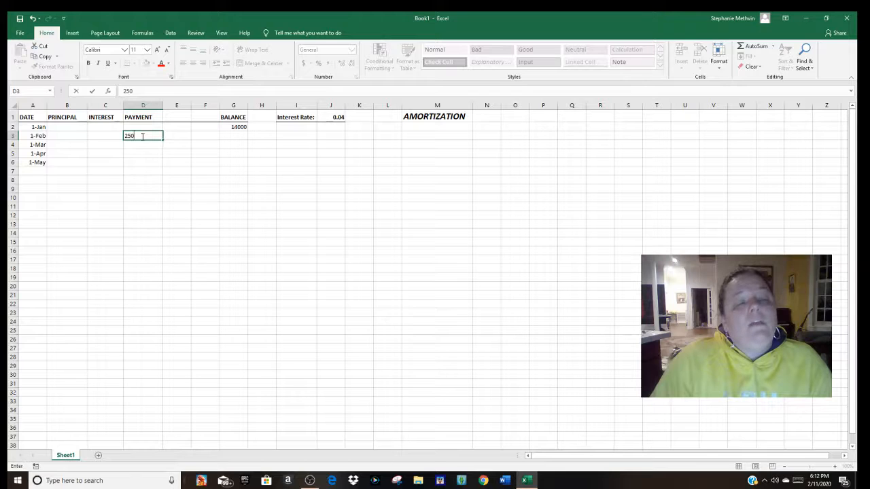
{"action": "key", "text": "Return"}
{"action": "type", "text": "25"}
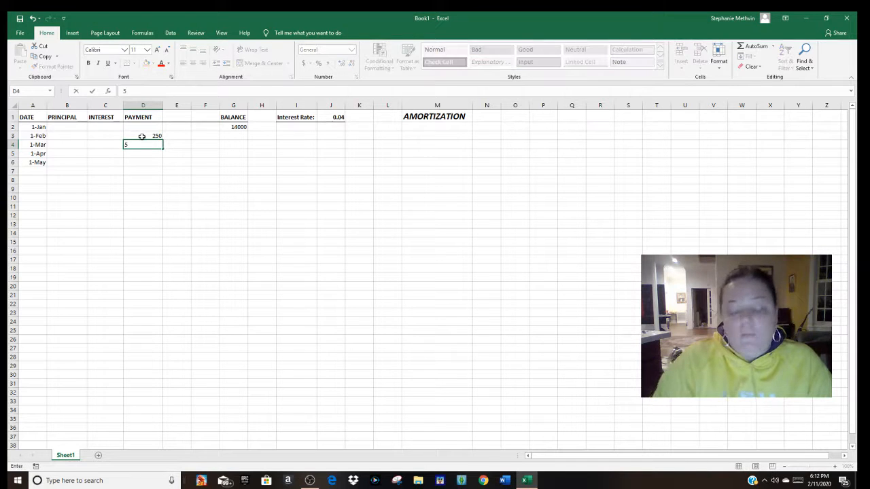
{"action": "type", "text": "0"}
{"action": "key", "text": "Return"}
{"action": "type", "text": "250"}
{"action": "key", "text": "Return"}
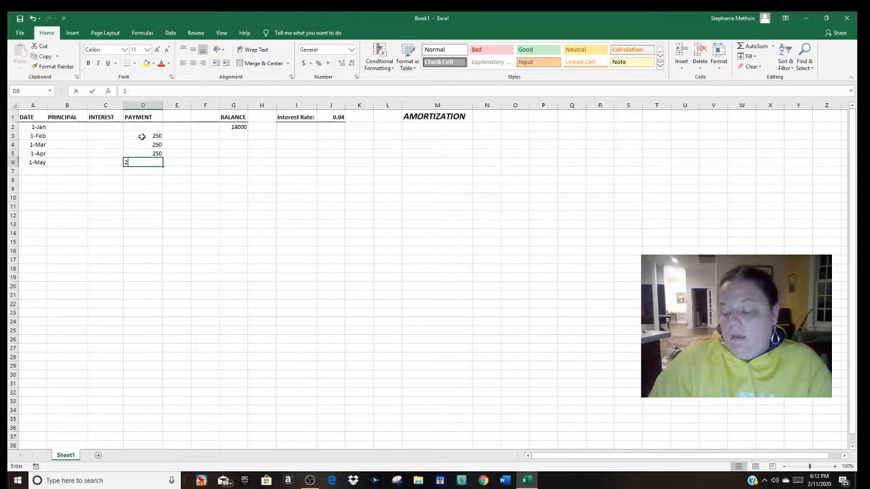
{"action": "type", "text": "250"}
{"action": "key", "text": "Return"}
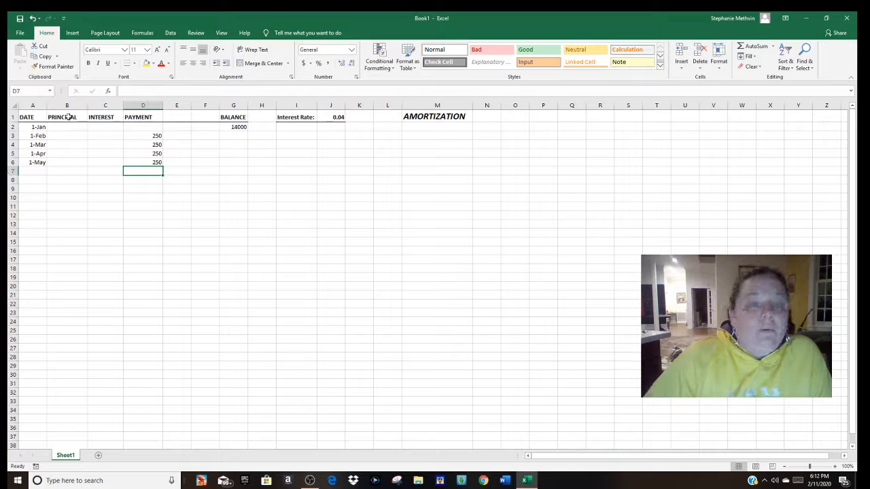
Step: Enter the February interest formula =G2*$J$1/12 in cell C3, with an absolute reference to the interest rate
{"action": "left_click", "coordinate": [235, 127]}
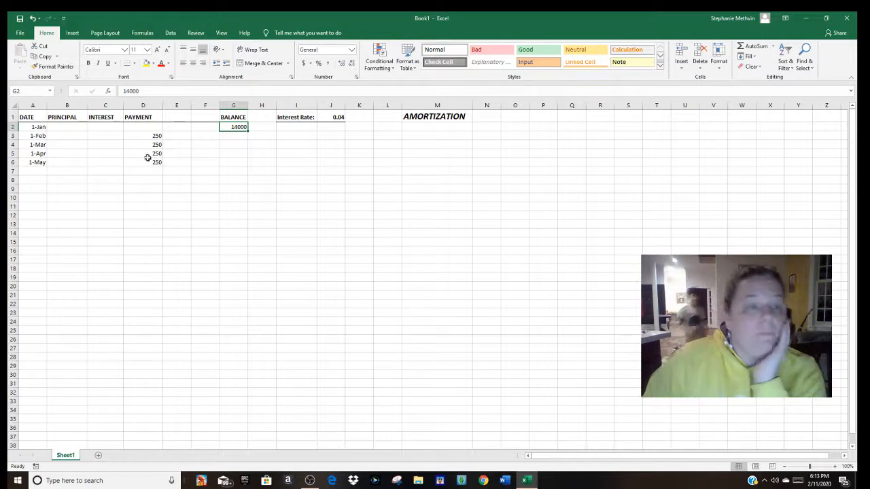
{"action": "left_click", "coordinate": [109, 137]}
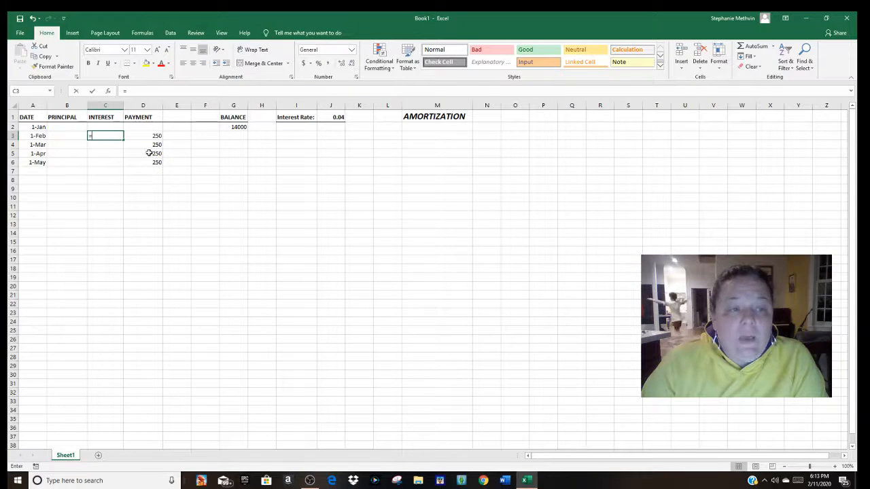
{"action": "type", "text": "="}
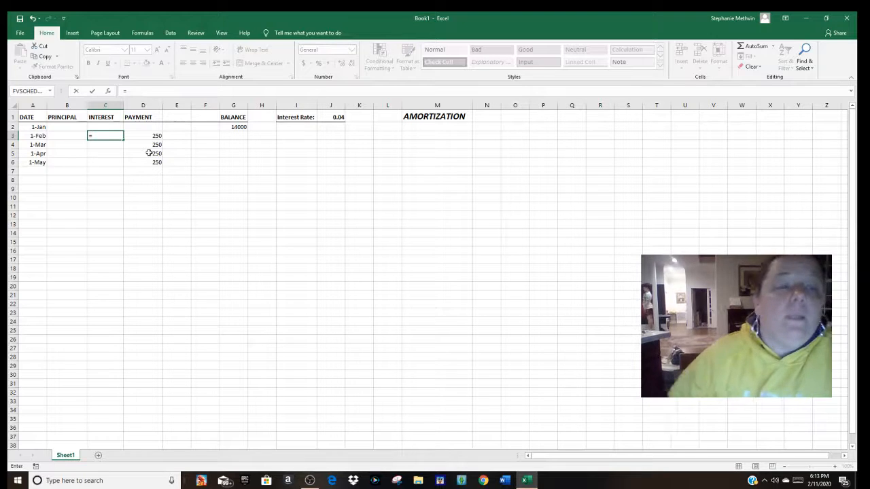
{"action": "left_click", "coordinate": [241, 127]}
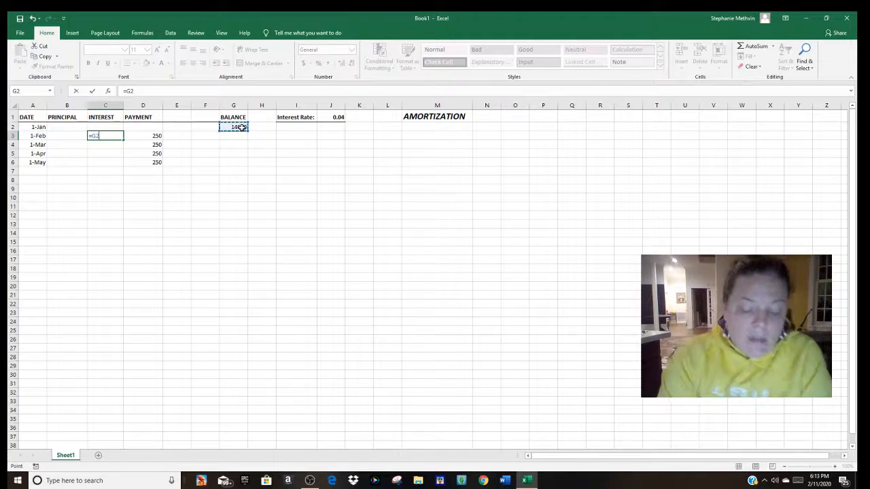
{"action": "type", "text": "*"}
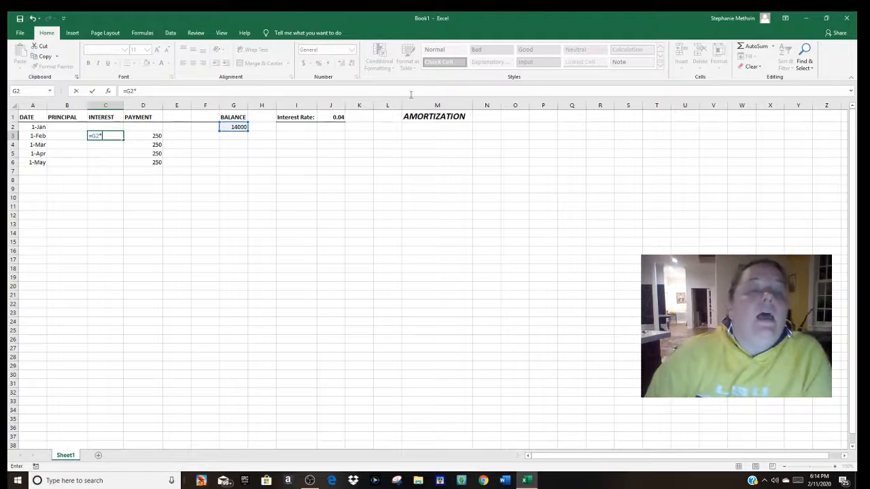
{"action": "left_click", "coordinate": [338, 117]}
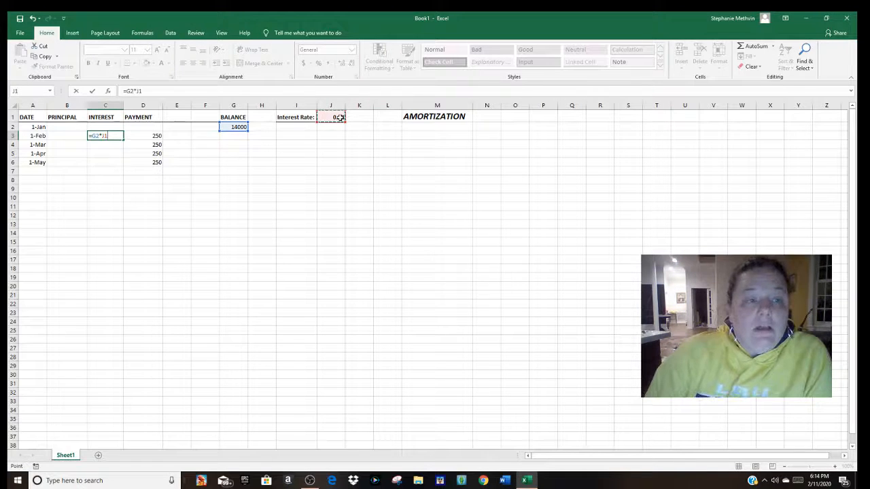
{"action": "left_click", "coordinate": [179, 93]}
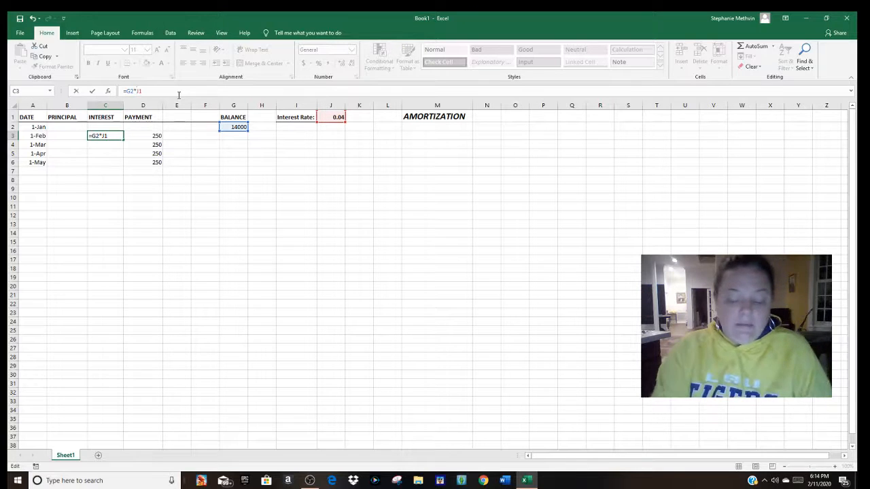
{"action": "type", "text": "$"}
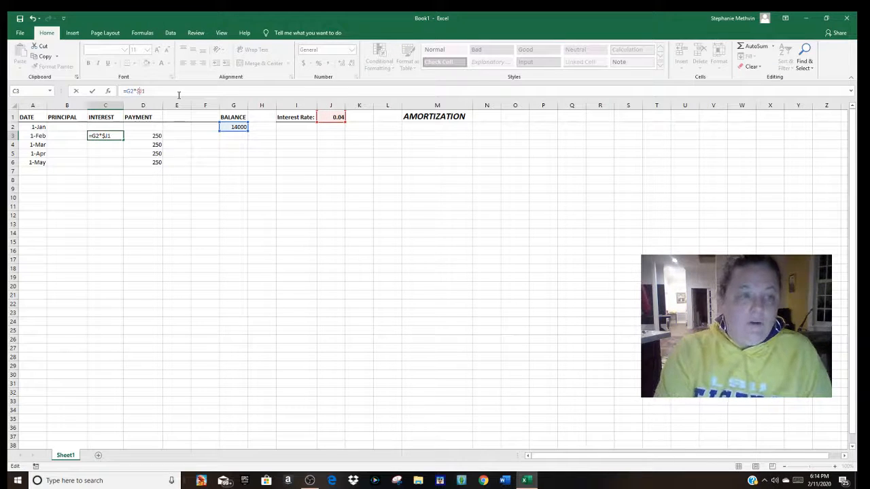
{"action": "key", "text": "Right"}
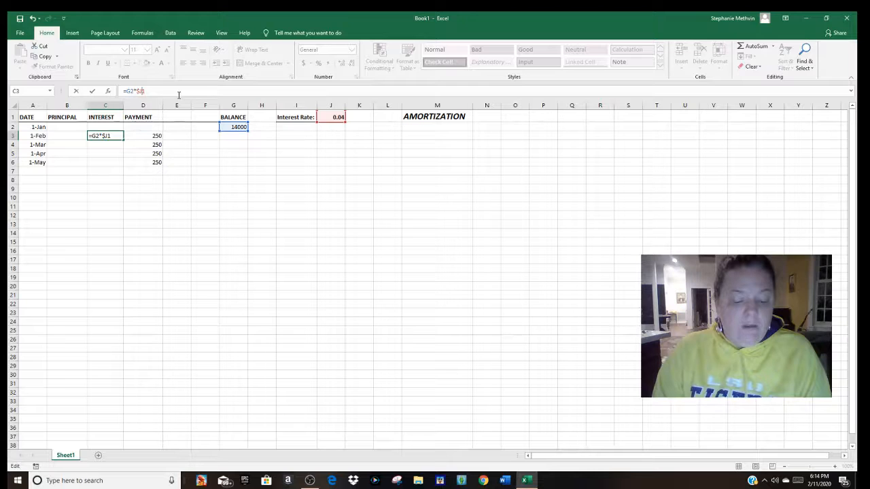
{"action": "type", "text": "$1"}
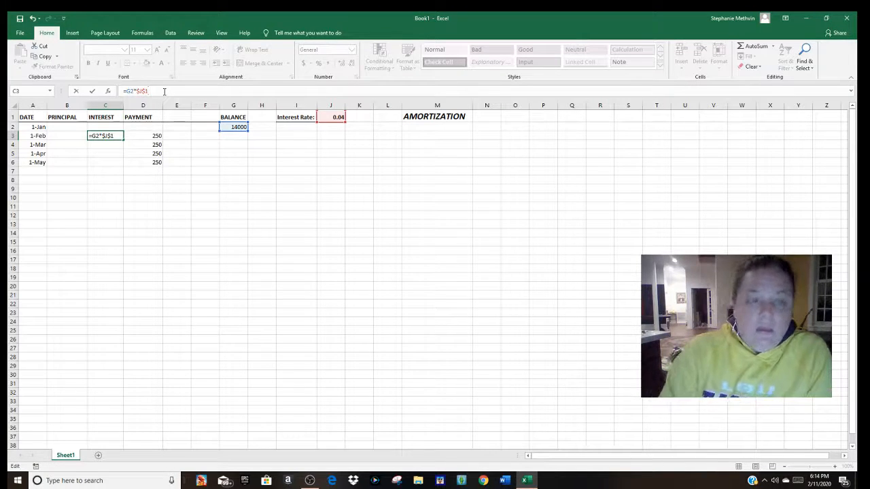
{"action": "type", "text": "/12"}
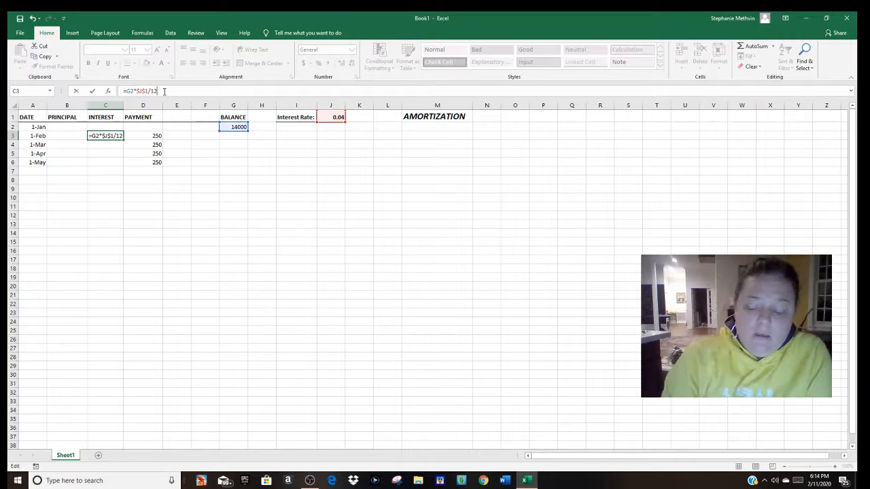
{"action": "key", "text": "Return"}
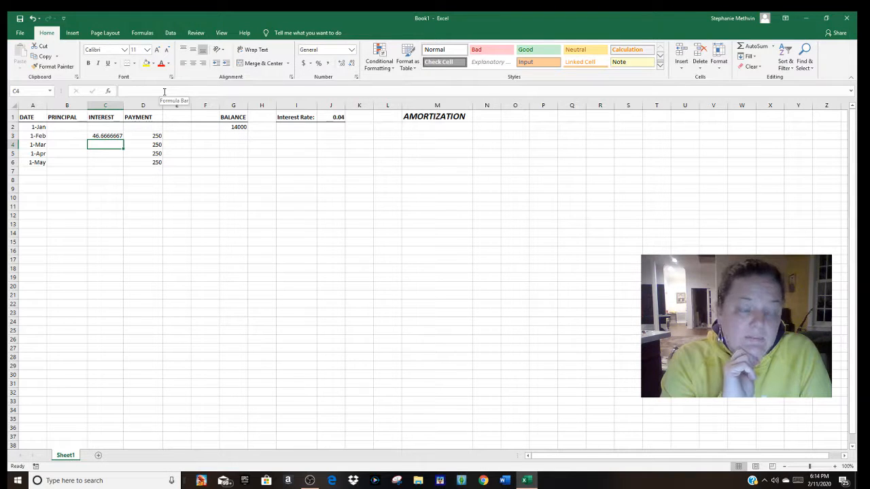
Step: Format the Principal, Interest, Payment and Balance columns (B, C, D and G) as Accounting with two decimal places and the $ symbol
{"action": "left_click", "coordinate": [68, 105]}
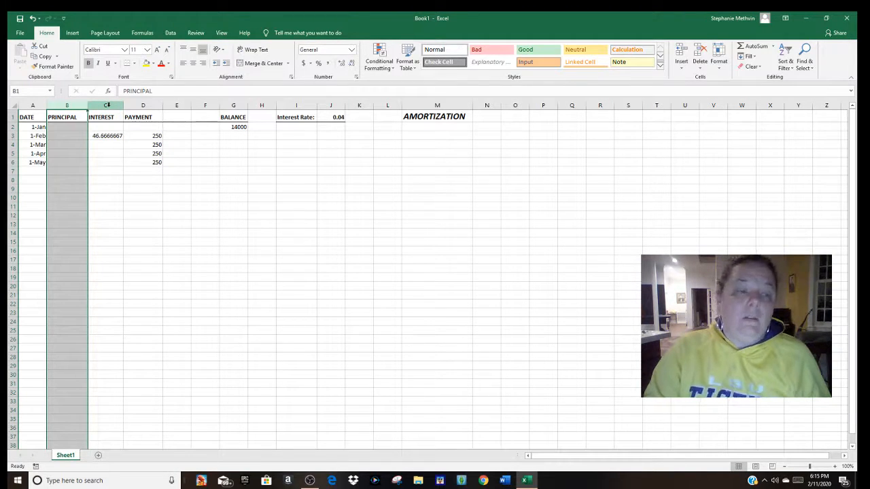
{"action": "left_click", "coordinate": [106, 106], "text": "ctrl"}
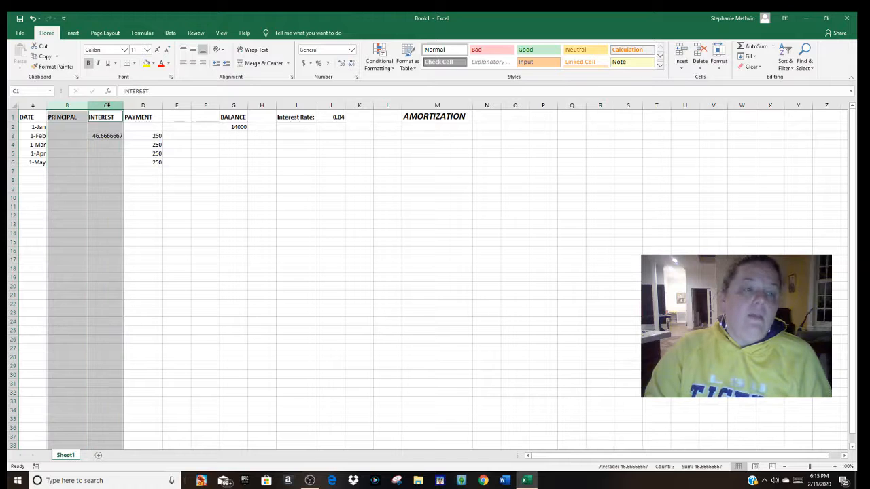
{"action": "left_click", "coordinate": [144, 103], "text": "ctrl"}
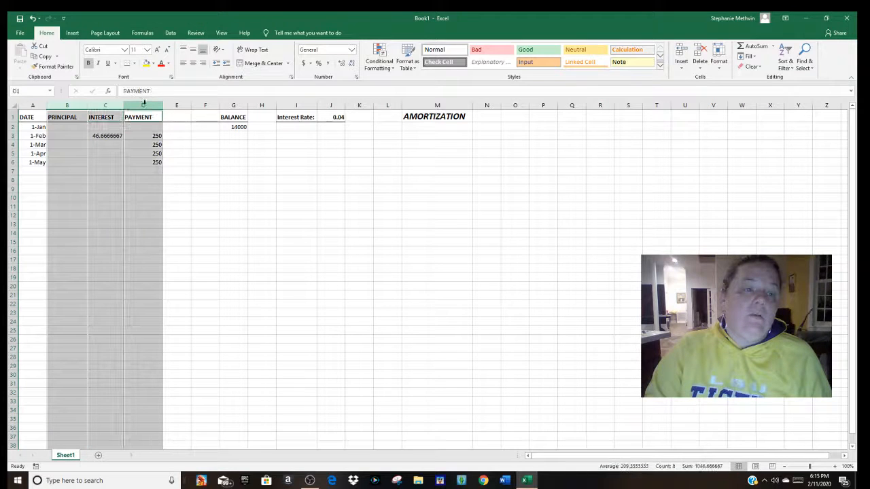
{"action": "left_click", "coordinate": [233, 106], "text": "ctrl"}
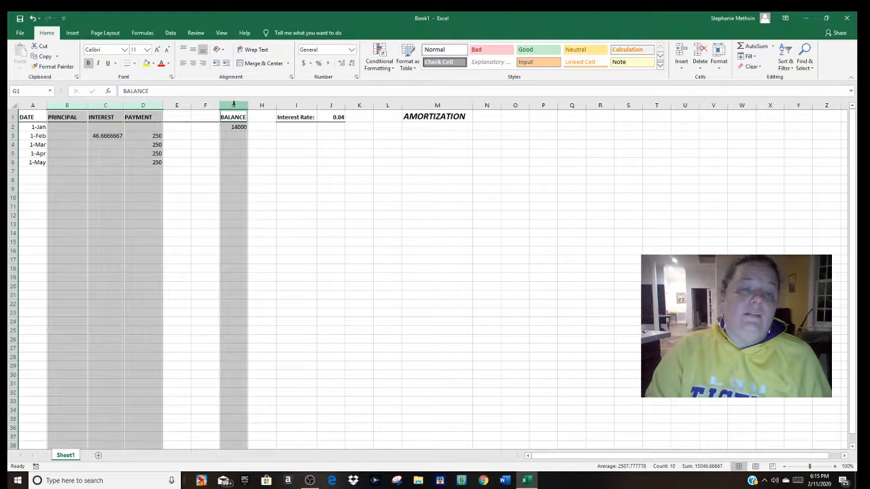
{"action": "right_click", "coordinate": [139, 145]}
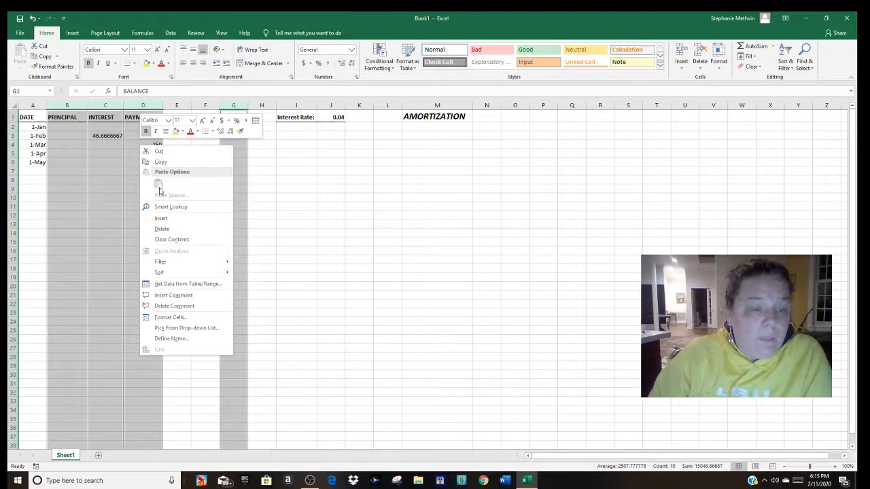
{"action": "left_click", "coordinate": [181, 319]}
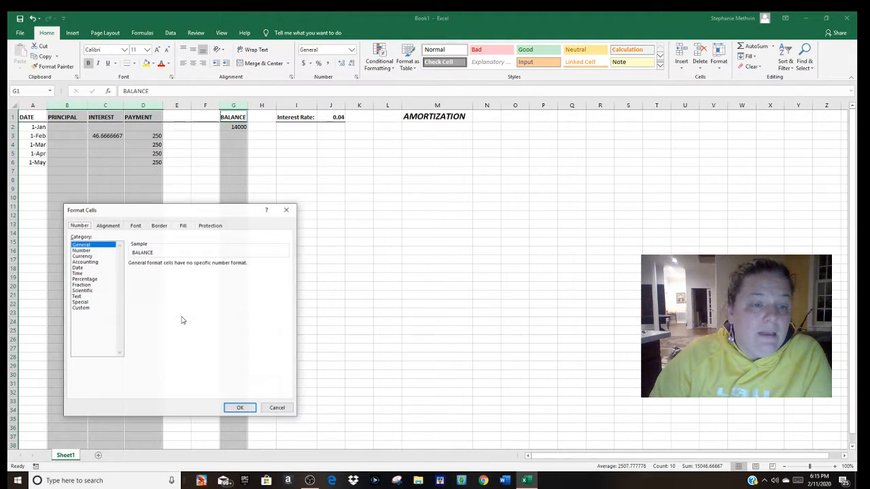
{"action": "left_click", "coordinate": [92, 262]}
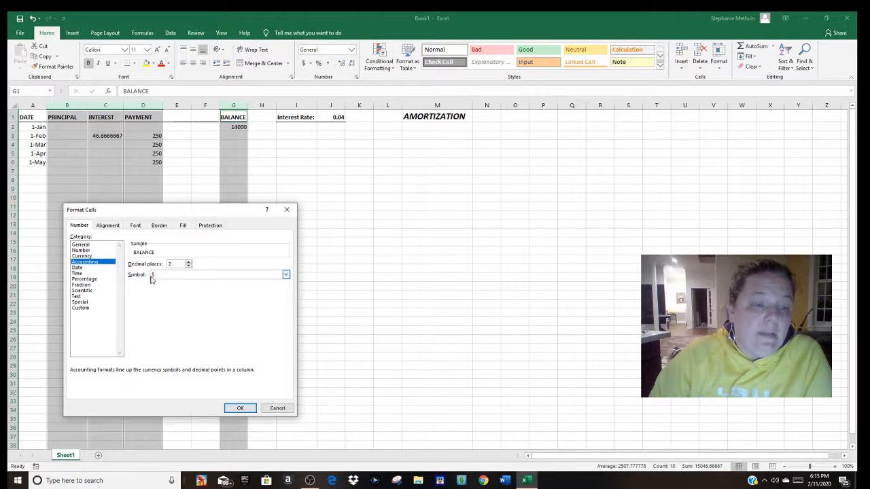
{"action": "left_click", "coordinate": [240, 408]}
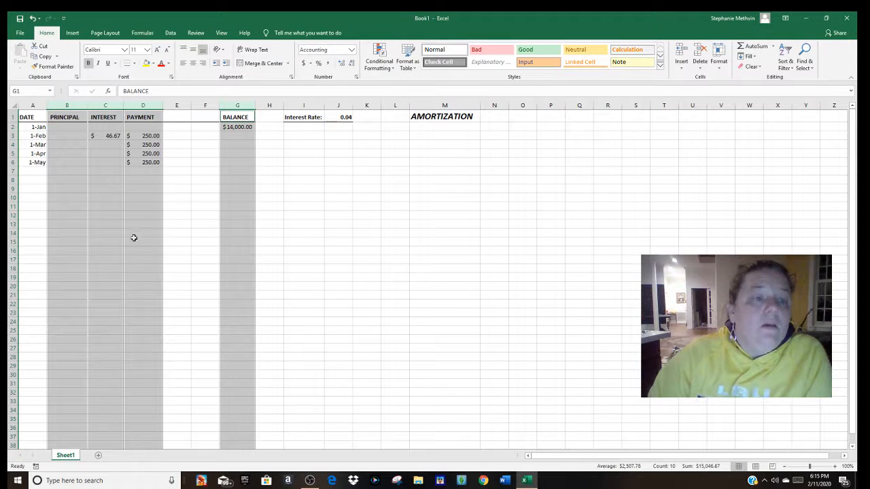
{"action": "left_click", "coordinate": [109, 198]}
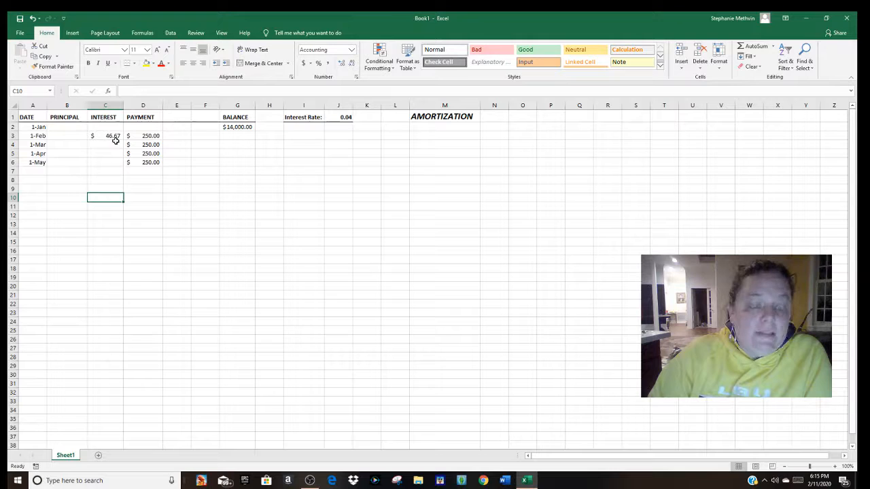
Step: Enter the February principal formula =D3-C3 in cell B3, subtracting the interest from the payment
{"action": "left_click", "coordinate": [68, 136]}
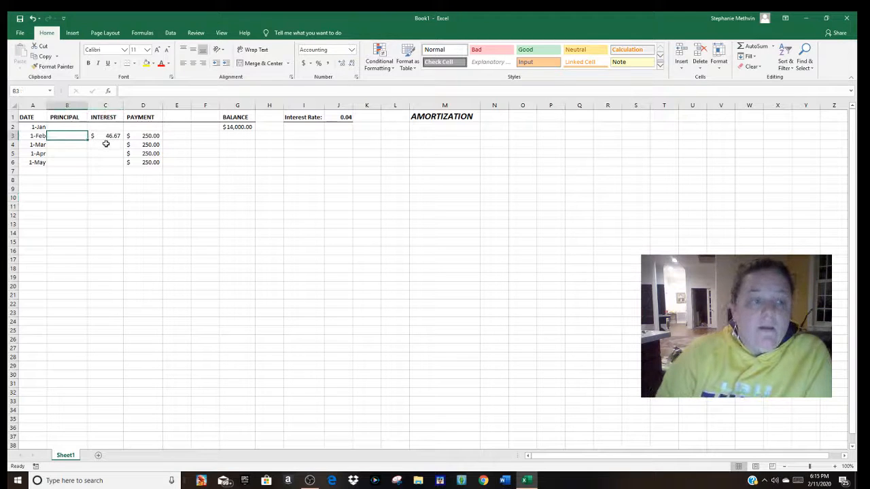
{"action": "type", "text": "="}
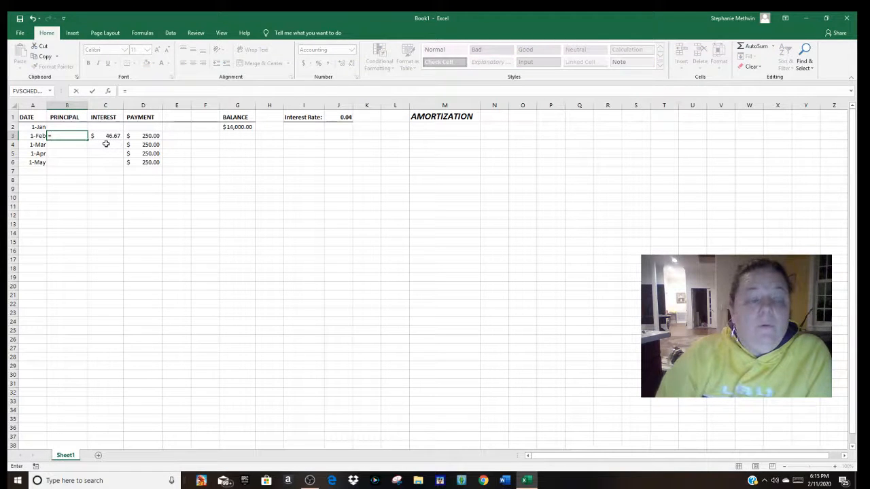
{"action": "left_click", "coordinate": [139, 135]}
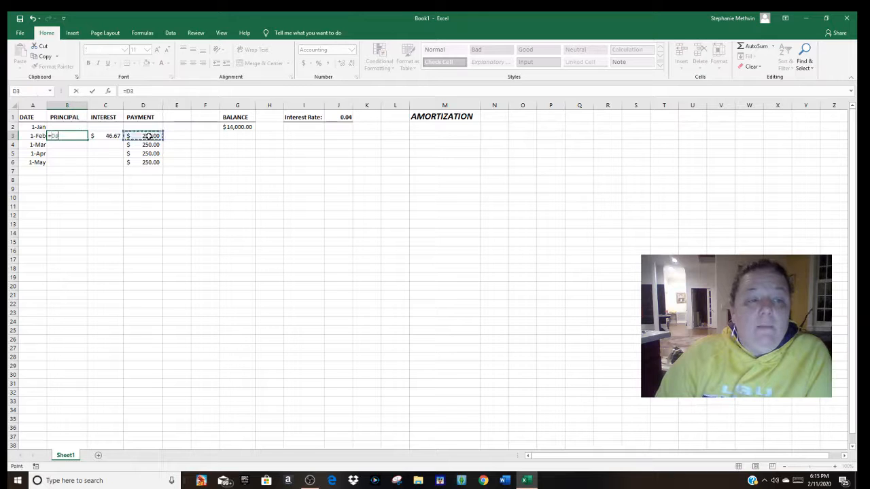
{"action": "type", "text": "-"}
{"action": "left_click", "coordinate": [108, 136]}
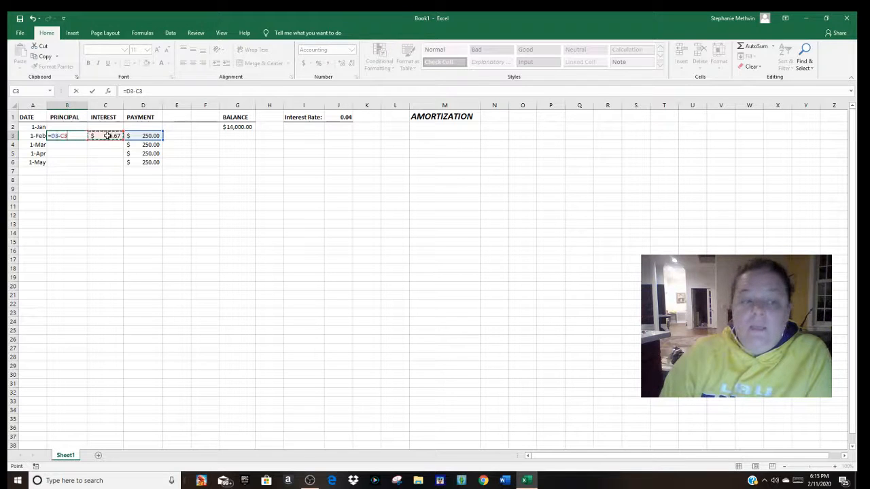
{"action": "key", "text": "Return"}
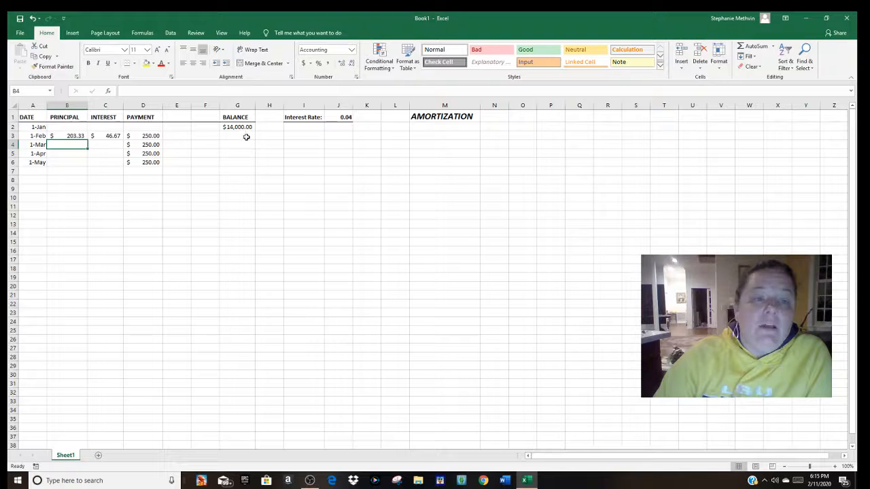
Step: Enter the February balance formula =G2-B3 in cell G3, subtracting the principal from the previous balance
{"action": "left_click", "coordinate": [246, 137]}
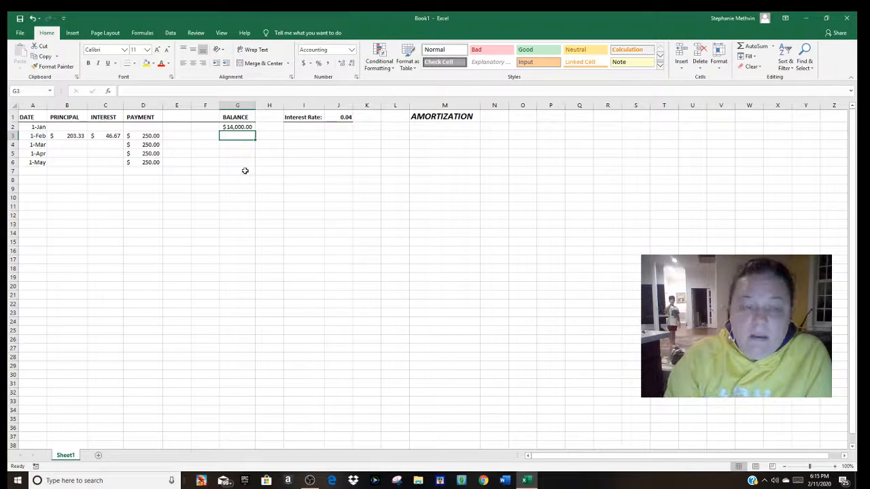
{"action": "type", "text": "="}
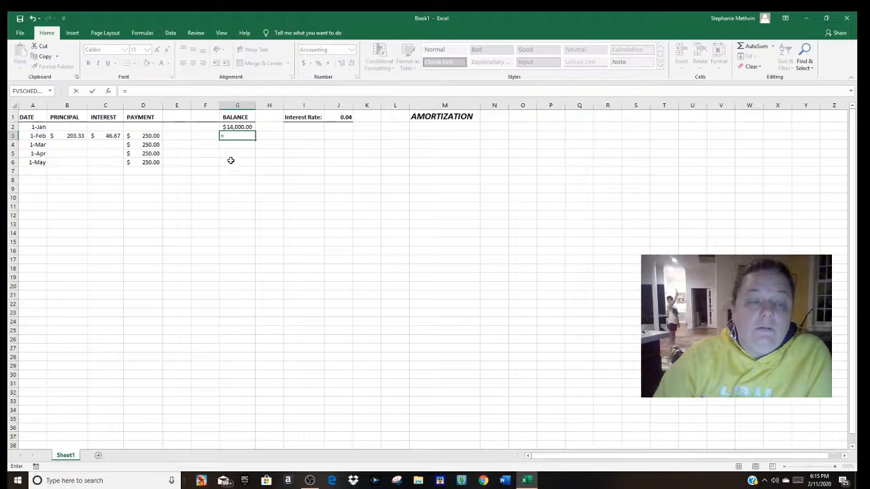
{"action": "left_click", "coordinate": [242, 126]}
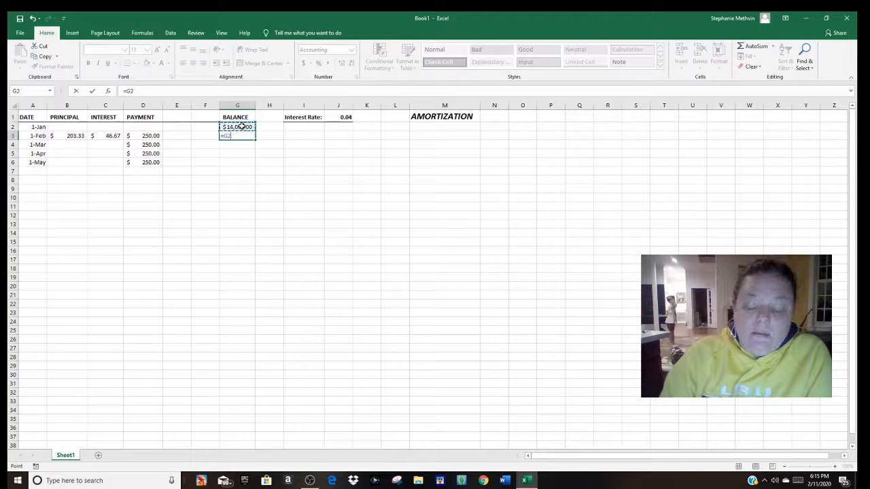
{"action": "type", "text": "-"}
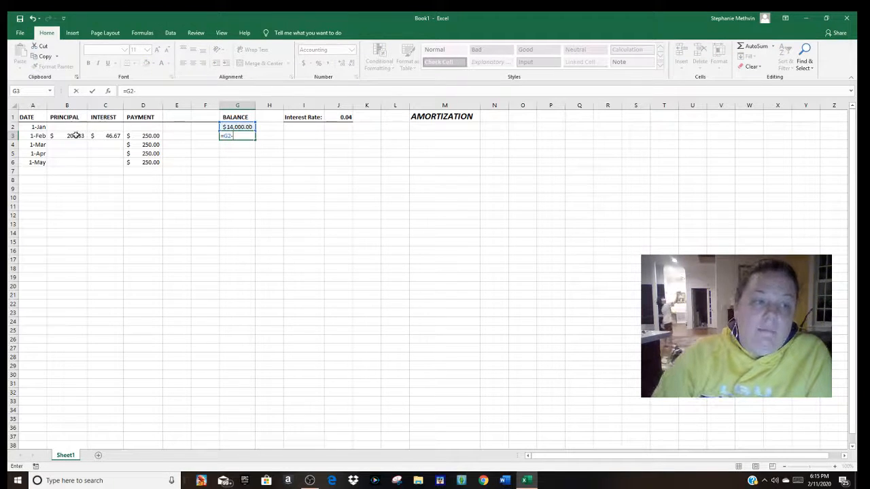
{"action": "left_click", "coordinate": [76, 136]}
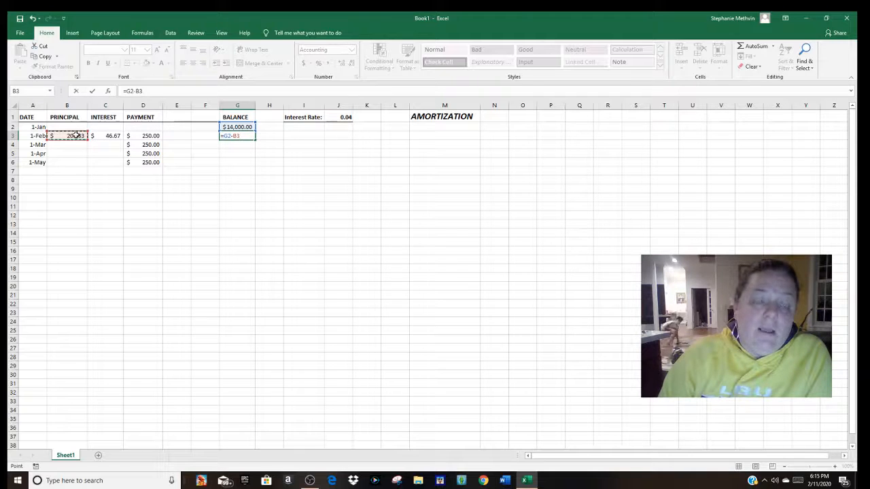
{"action": "key", "text": "Return"}
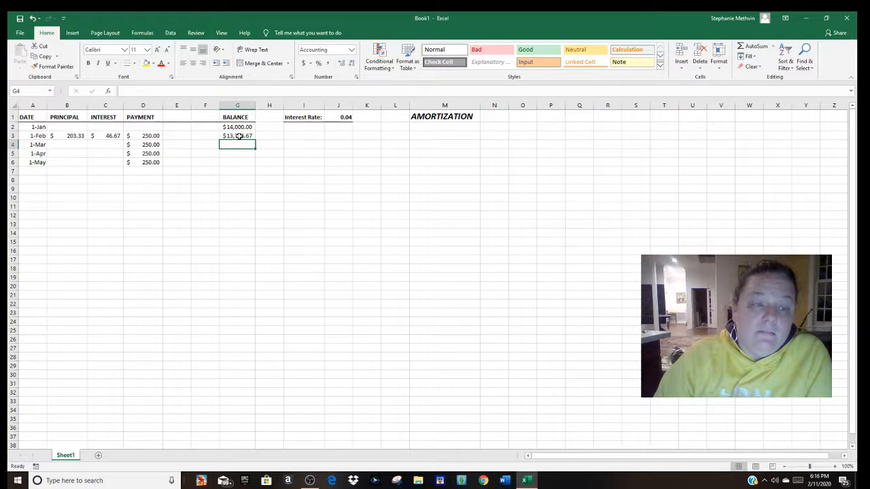
Step: Enter the March interest formula =G3*$J$1/12 in cell C4, keeping the interest rate reference absolute
{"action": "left_click", "coordinate": [109, 145]}
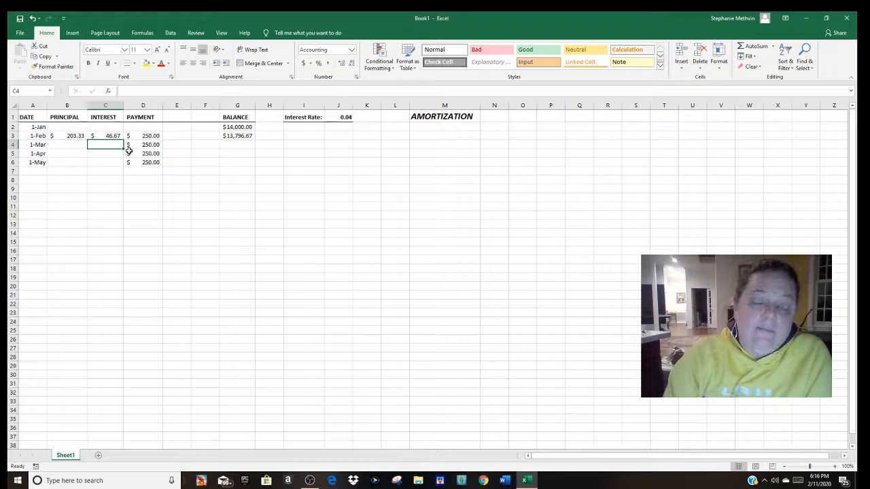
{"action": "type", "text": "="}
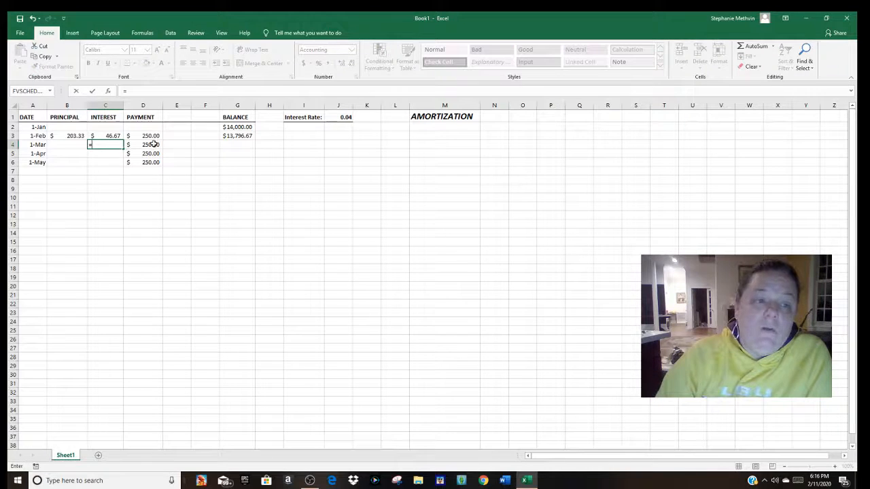
{"action": "left_click", "coordinate": [240, 136]}
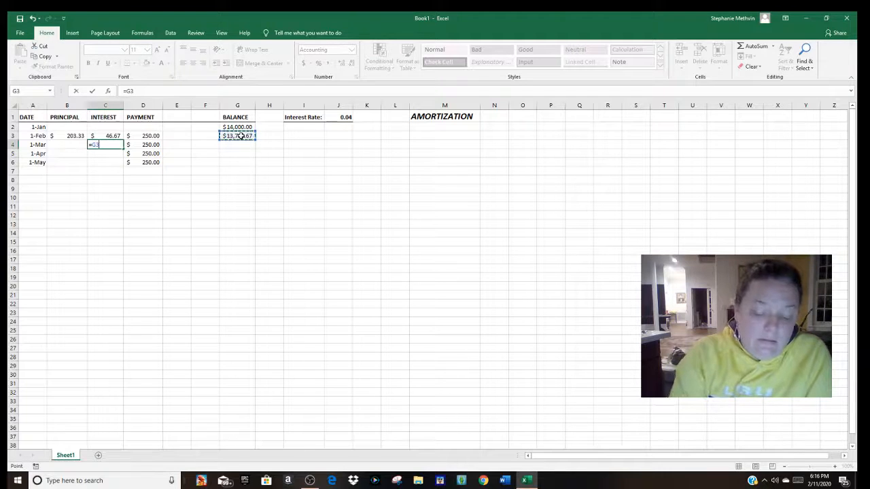
{"action": "type", "text": "*"}
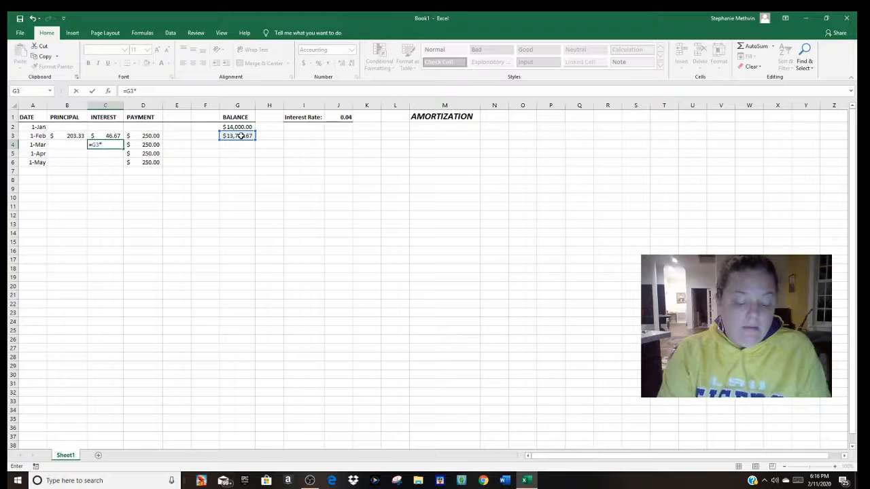
{"action": "type", "text": "$J"}
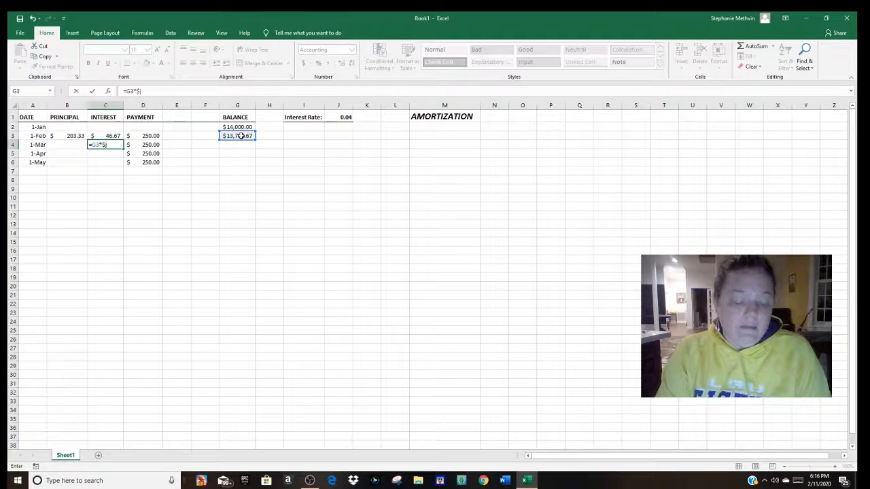
{"action": "type", "text": "$1"}
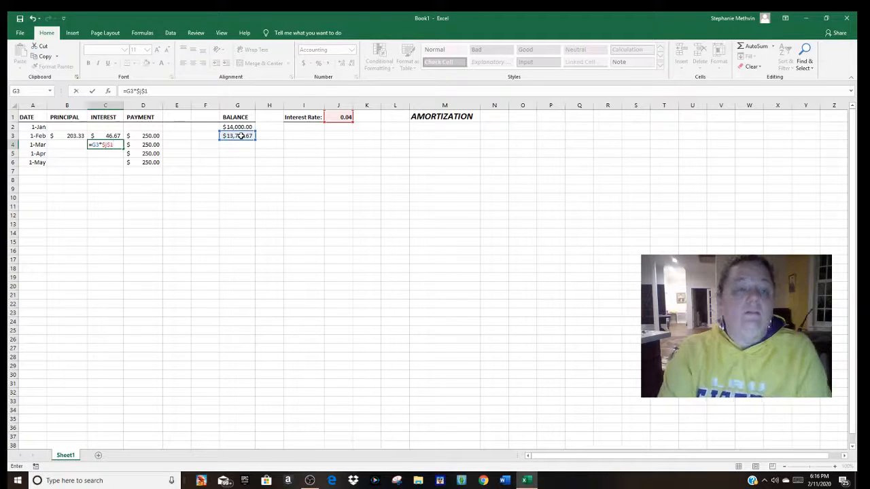
{"action": "type", "text": "/12"}
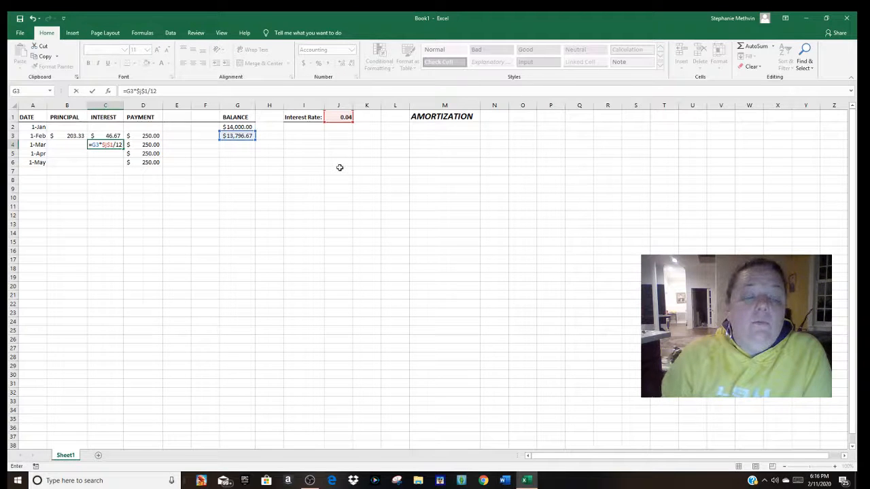
{"action": "key", "text": "Return"}
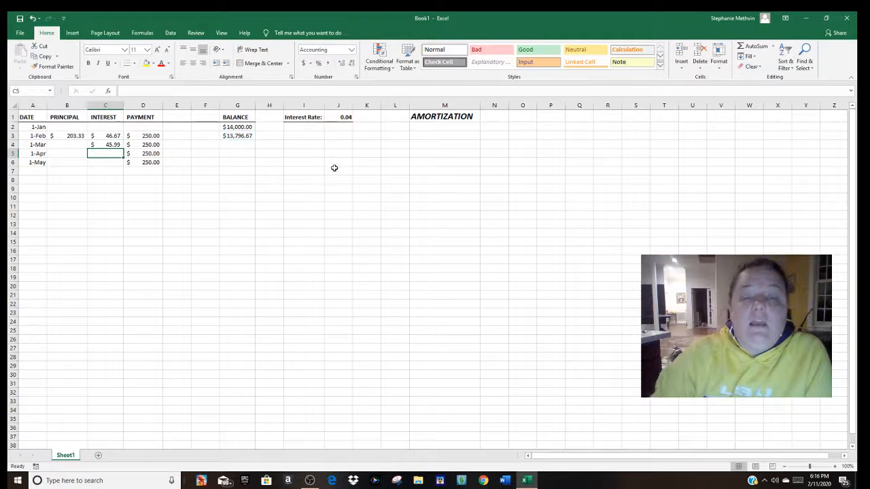
Step: Enter the March principal formula =D4-C4 in cell B4, subtracting the interest from the payment
{"action": "left_click", "coordinate": [74, 145]}
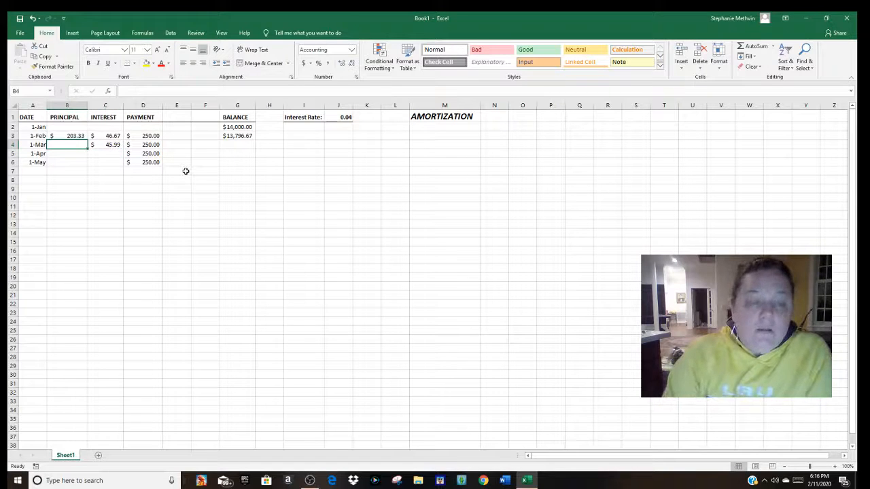
{"action": "type", "text": "="}
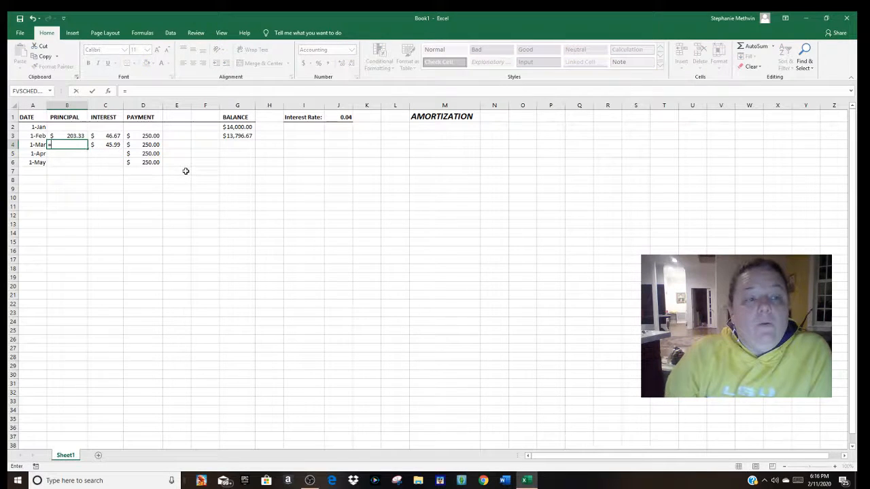
{"action": "left_click", "coordinate": [149, 145]}
{"action": "type", "text": "-"}
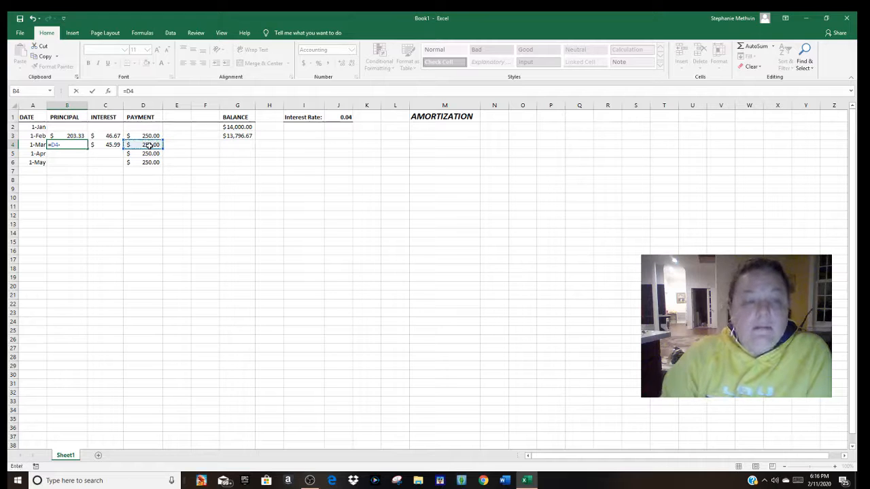
{"action": "left_click", "coordinate": [108, 145]}
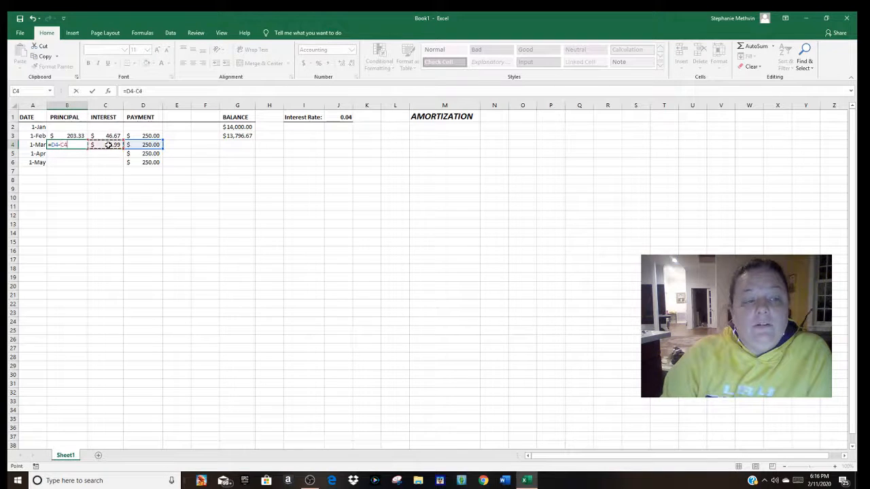
{"action": "key", "text": "Return"}
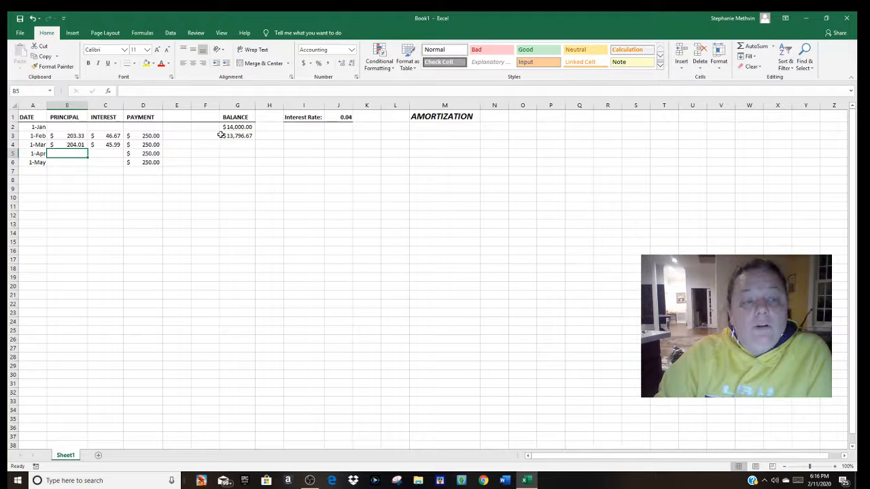
Step: Enter the March balance formula =G3-B4 in cell G4, subtracting the principal from the previous balance
{"action": "left_click", "coordinate": [240, 145]}
{"action": "type", "text": "="}
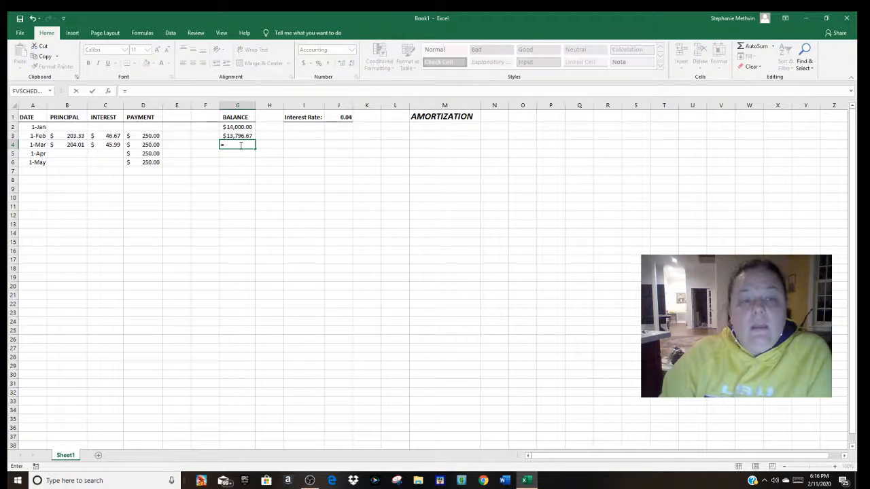
{"action": "left_click", "coordinate": [240, 136]}
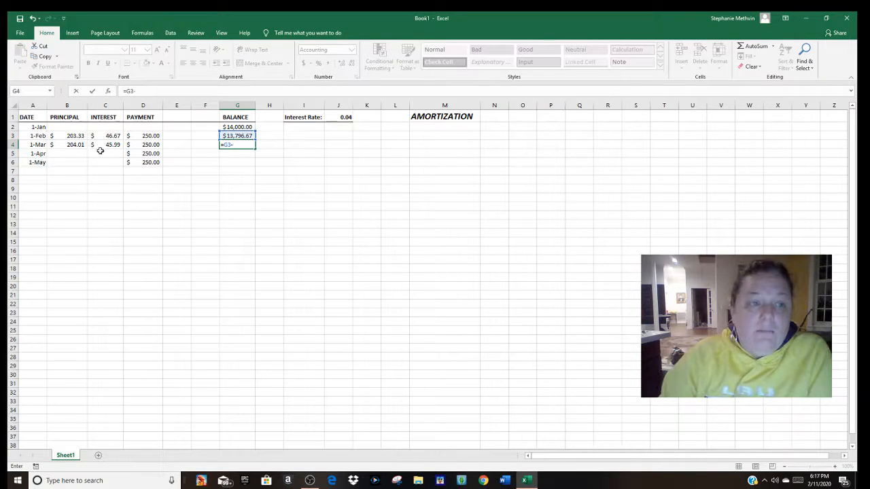
{"action": "left_click", "coordinate": [80, 145]}
{"action": "key", "text": "Return"}
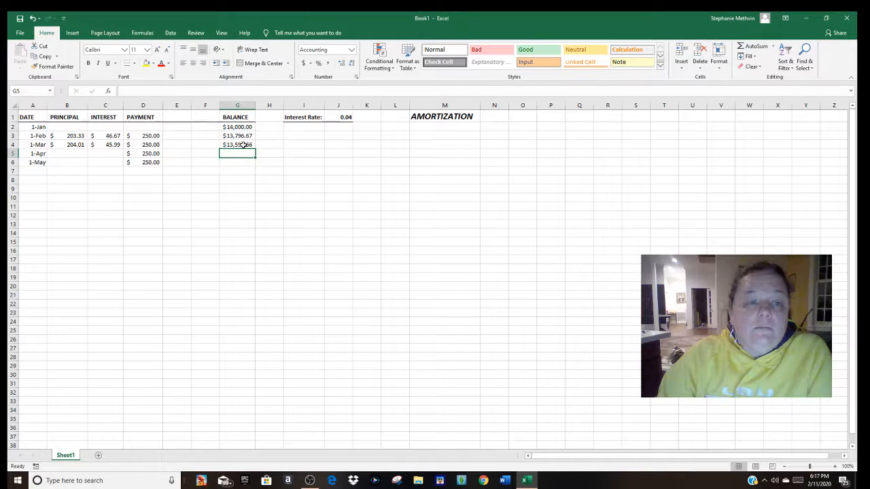
Step: Enter the April interest formula =G4*$J$1/12 in cell C5, keeping the interest rate reference absolute
{"action": "left_click", "coordinate": [108, 154]}
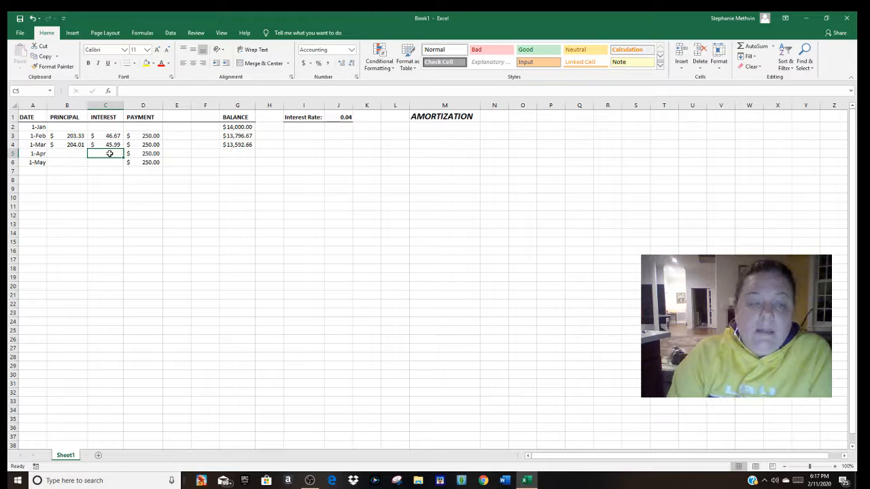
{"action": "type", "text": "="}
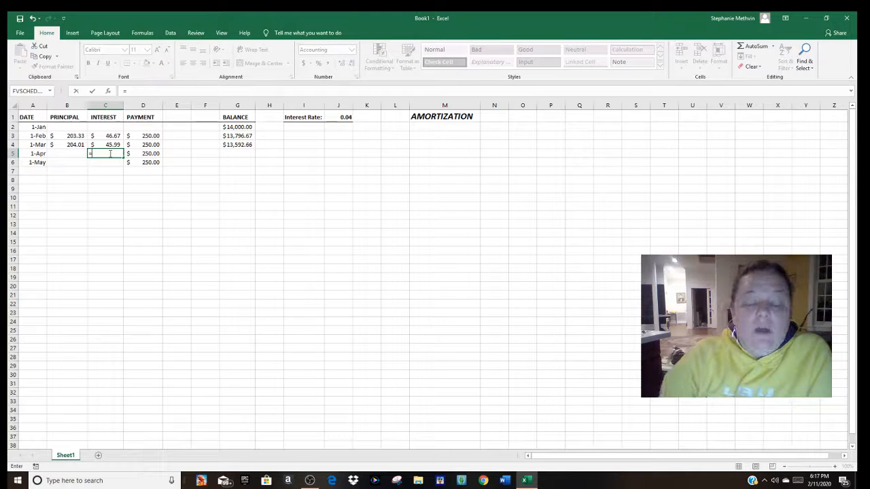
{"action": "left_click", "coordinate": [232, 145]}
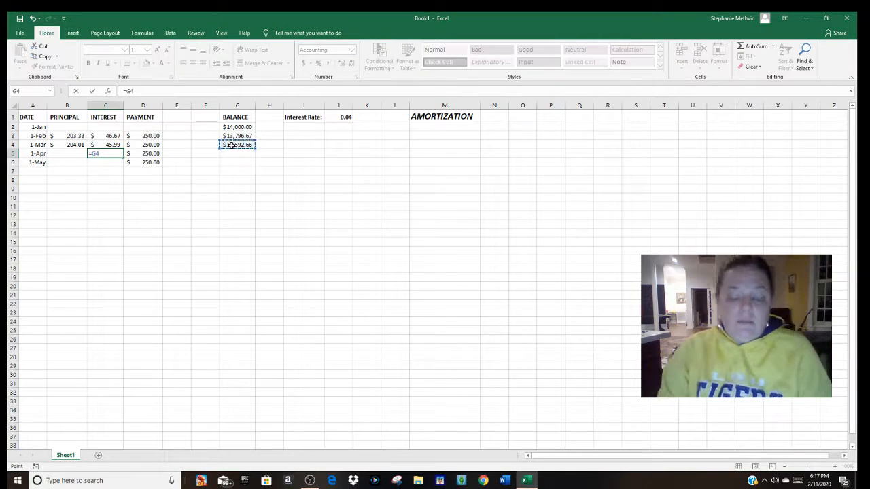
{"action": "type", "text": "*"}
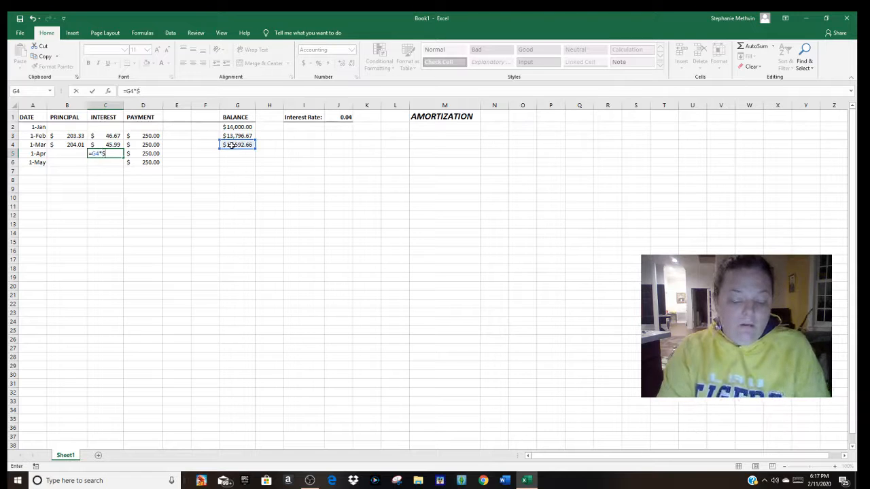
{"action": "type", "text": "$J$1/"}
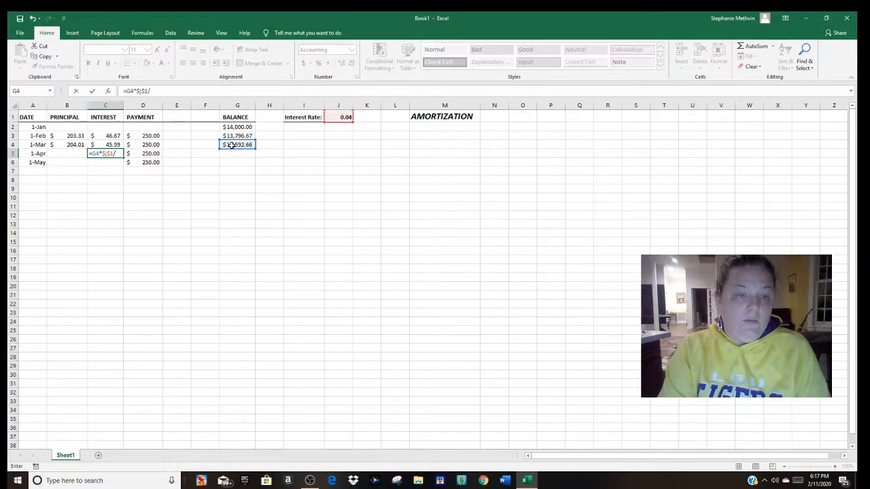
{"action": "type", "text": "12"}
{"action": "key", "text": "Return"}
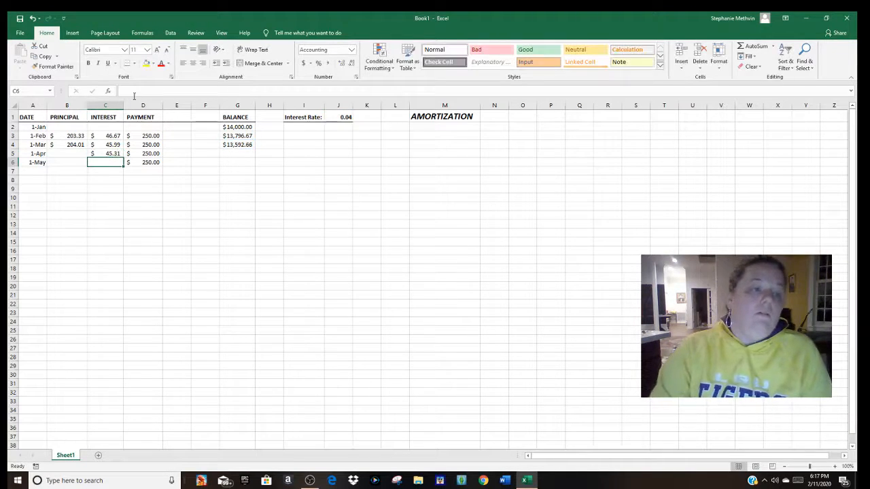
Step: Enter the April principal formula =D5-C5 in cell B5, subtracting the interest from the payment
{"action": "left_click", "coordinate": [70, 154]}
{"action": "type", "text": "="}
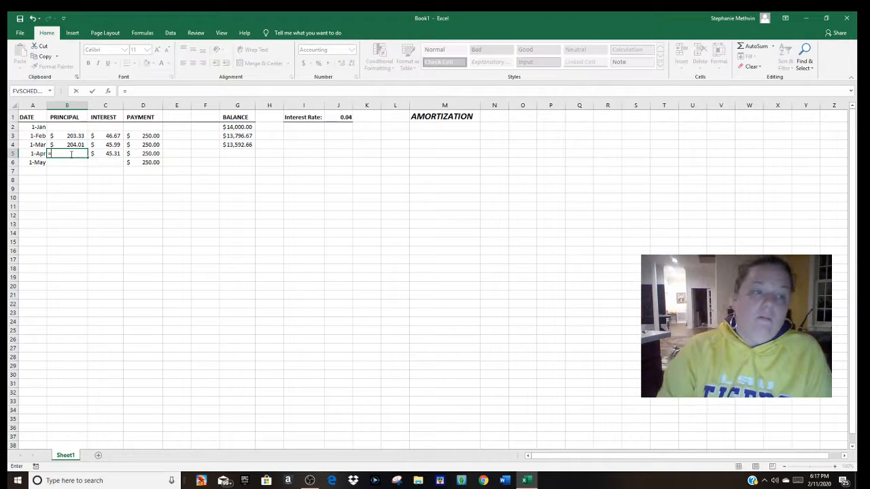
{"action": "left_click", "coordinate": [158, 153]}
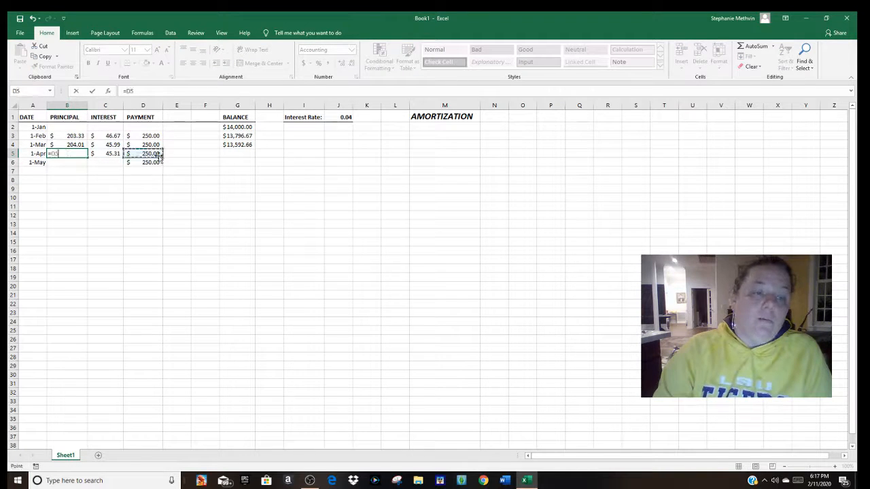
{"action": "type", "text": "-"}
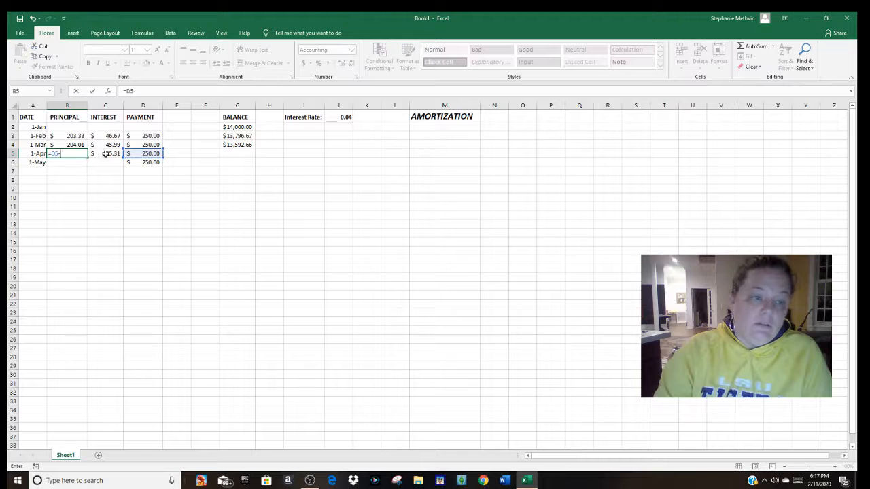
{"action": "left_click", "coordinate": [106, 154]}
{"action": "key", "text": "Return"}
Step: Enter the April balance formula =G4-B5 in cell G5, subtracting the principal from the previous balance
{"action": "left_click", "coordinate": [238, 153]}
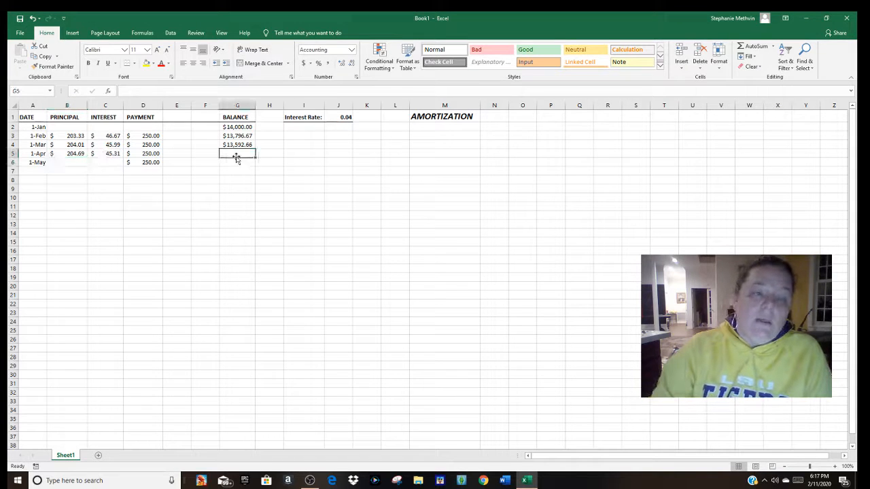
{"action": "type", "text": "="}
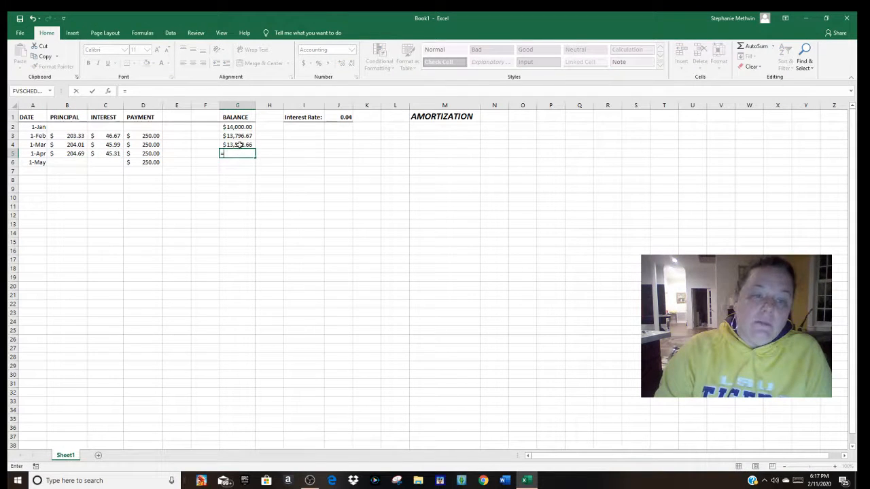
{"action": "left_click", "coordinate": [239, 144]}
{"action": "type", "text": "-"}
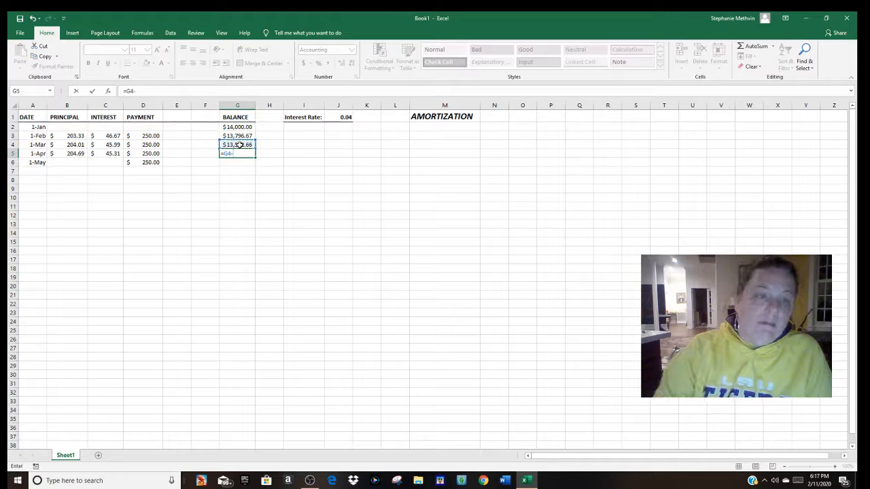
{"action": "left_click", "coordinate": [73, 154]}
{"action": "key", "text": "Return"}
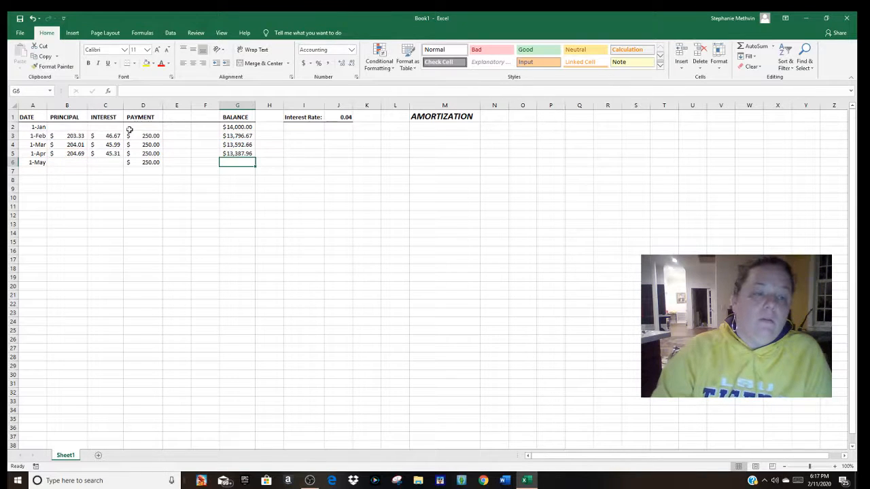
Step: Enter the May interest formula =G5*$J$1/12 in cell C6, keeping the interest rate reference absolute
{"action": "left_click", "coordinate": [99, 162]}
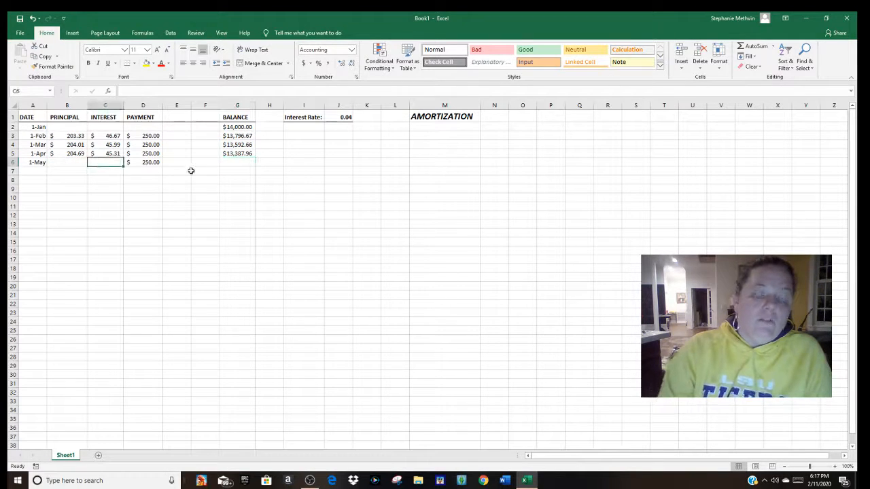
{"action": "type", "text": "="}
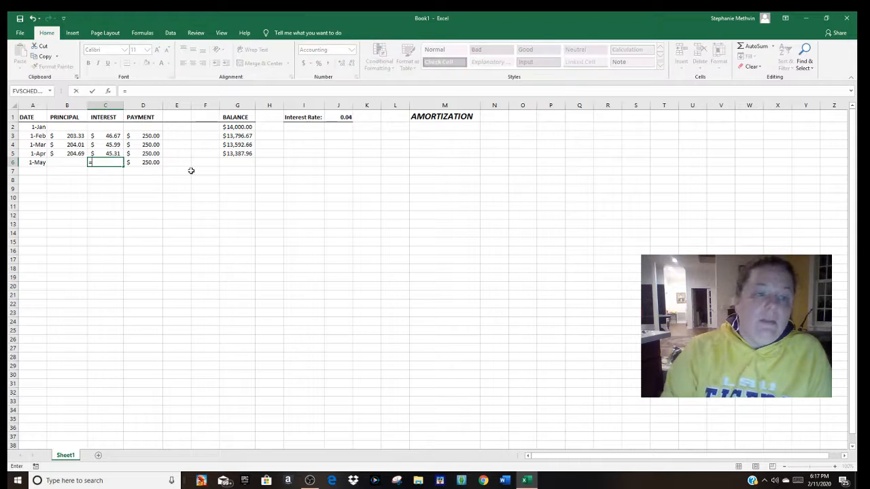
{"action": "left_click", "coordinate": [249, 154]}
{"action": "type", "text": "*"}
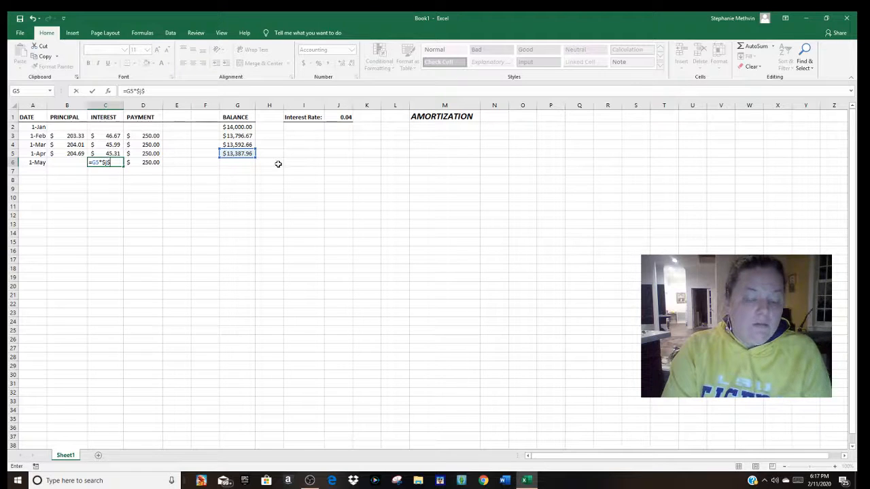
{"action": "type", "text": "1"}
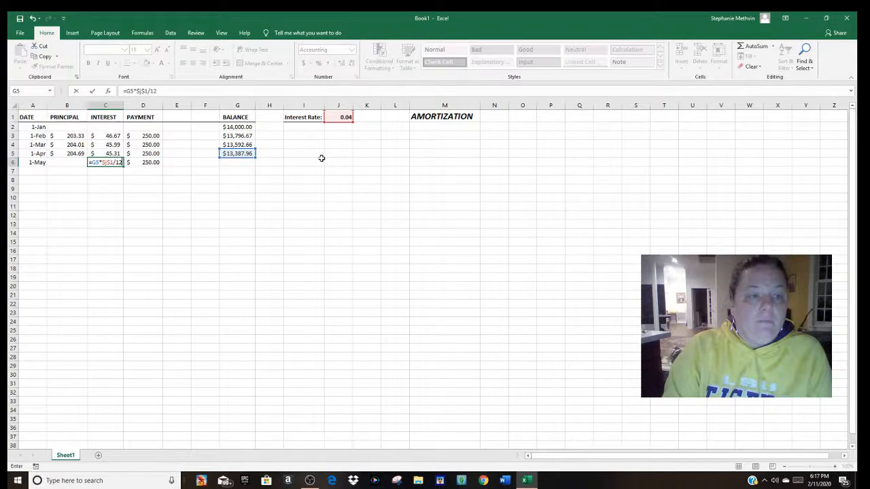
{"action": "type", "text": "/12"}
{"action": "key", "text": "Return"}
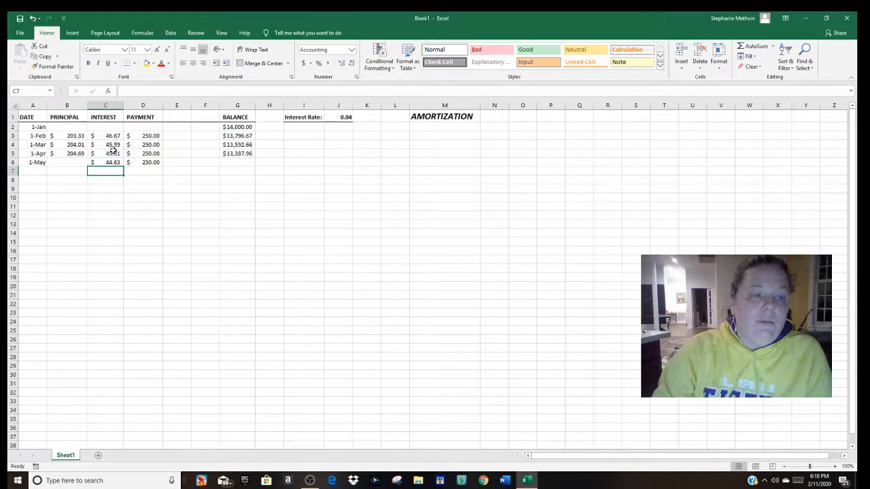
Step: Enter the May principal formula =D6-C6 in cell B6, subtracting the interest from the payment
{"action": "left_click", "coordinate": [71, 162]}
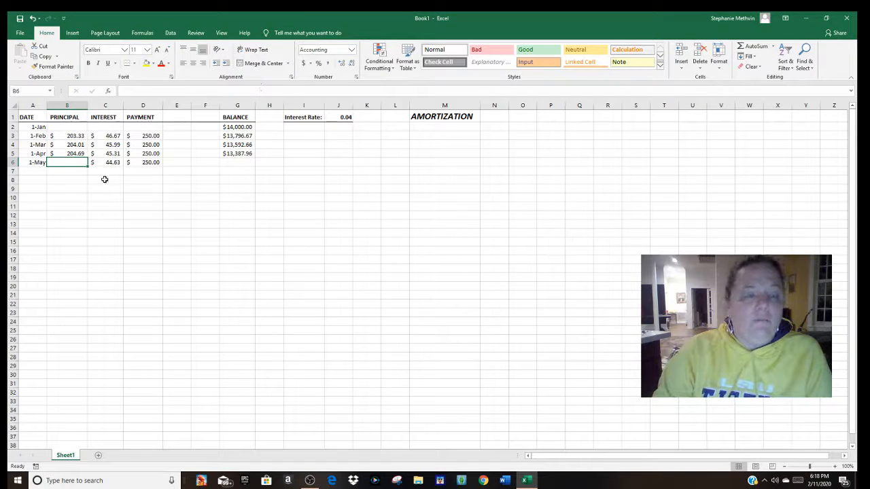
{"action": "type", "text": "="}
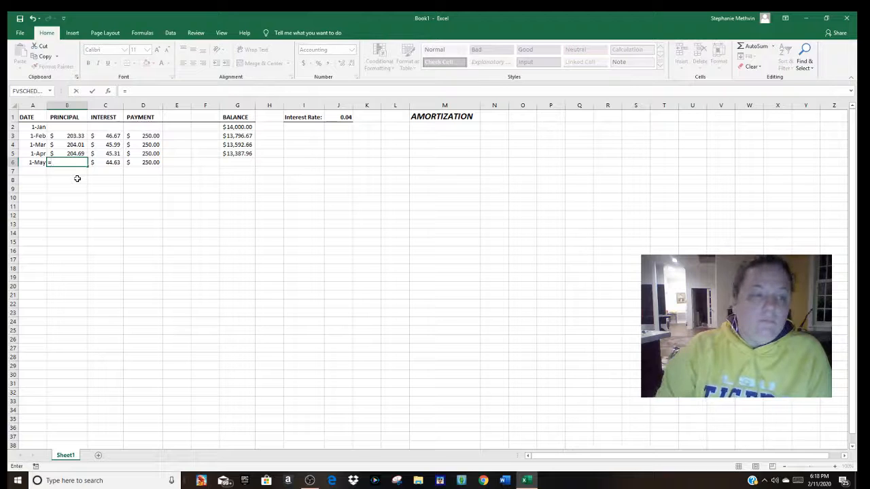
{"action": "left_click", "coordinate": [150, 162]}
{"action": "type", "text": "-"}
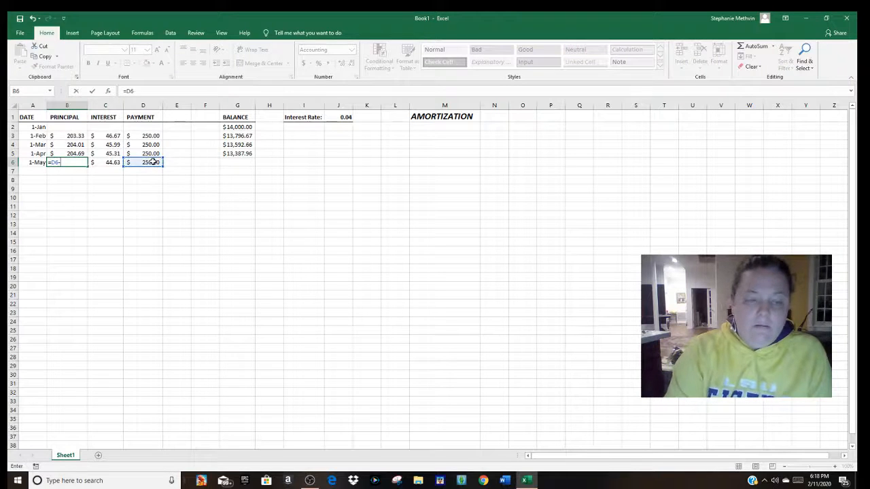
{"action": "left_click", "coordinate": [112, 163]}
{"action": "key", "text": "Return"}
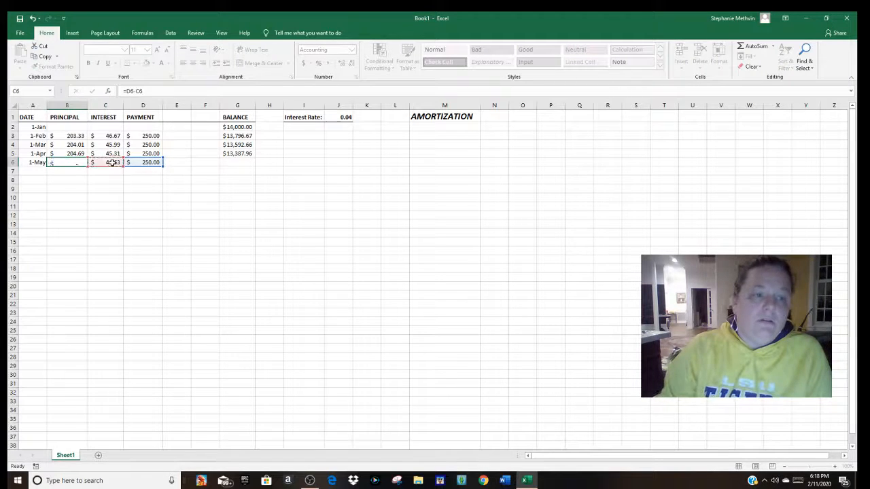
Step: Enter the May balance formula =G5-B6 in cell G6, subtracting the principal from the previous balance
{"action": "left_click", "coordinate": [250, 162]}
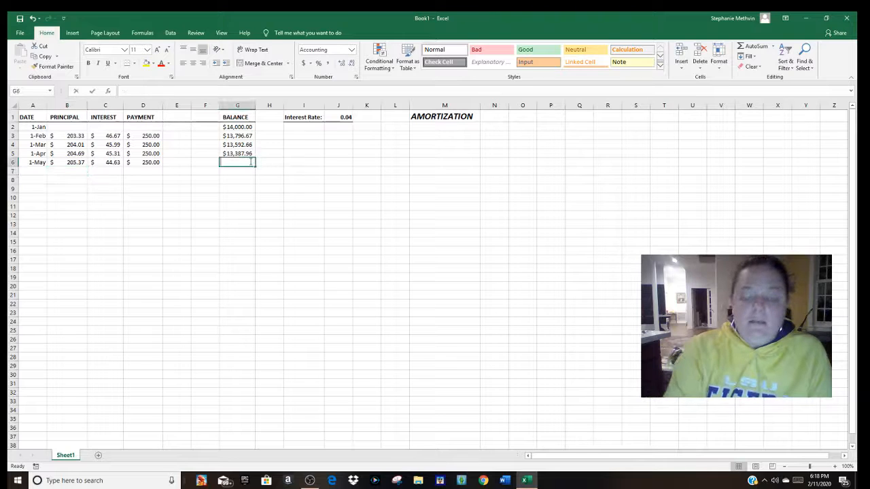
{"action": "type", "text": "="}
{"action": "left_click", "coordinate": [242, 152]}
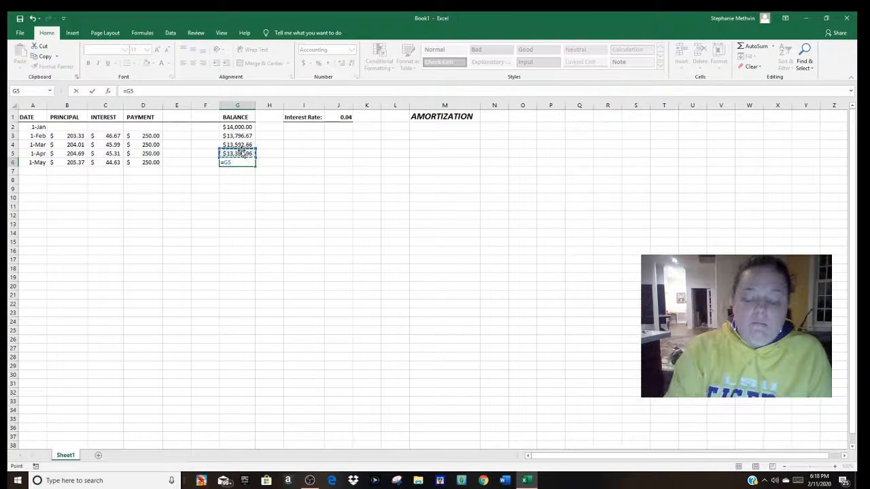
{"action": "type", "text": "-"}
{"action": "left_click", "coordinate": [78, 162]}
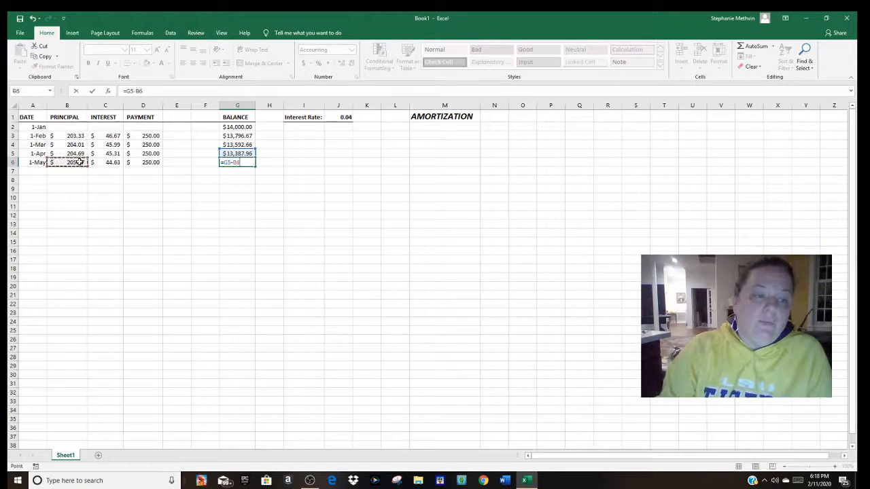
{"action": "key", "text": "Return"}
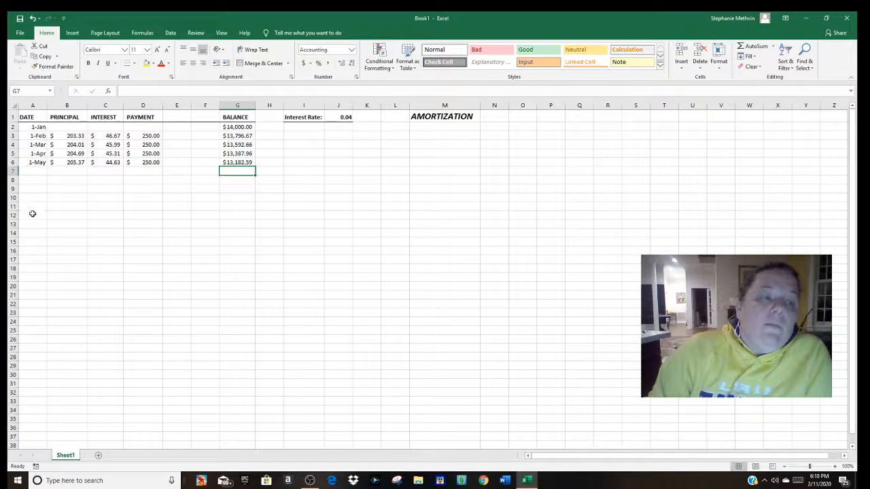
Step: Format the whole DATE column A as dates in the long "March 14, 2012" style
{"action": "left_click", "coordinate": [33, 105]}
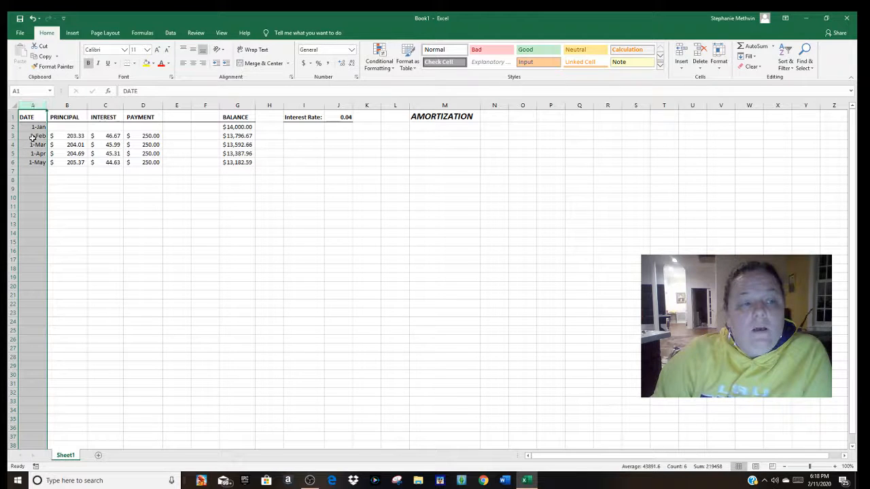
{"action": "right_click", "coordinate": [33, 136]}
{"action": "left_click", "coordinate": [64, 233]}
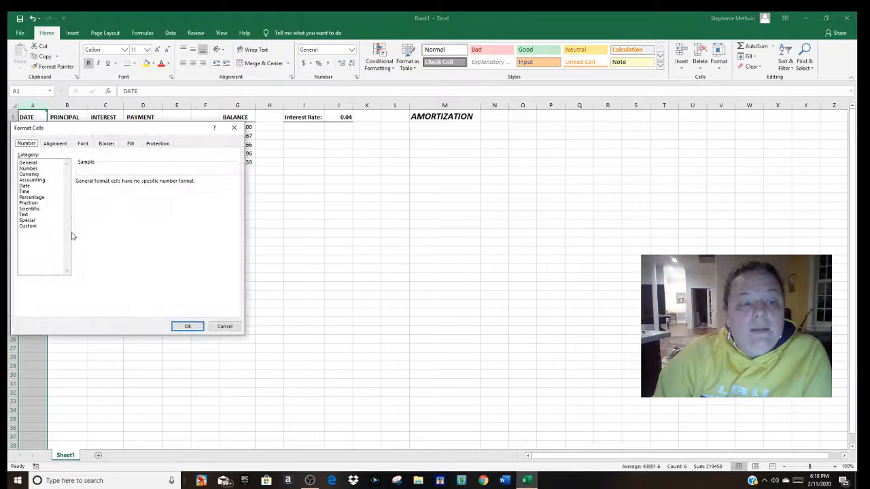
{"action": "left_click", "coordinate": [25, 185]}
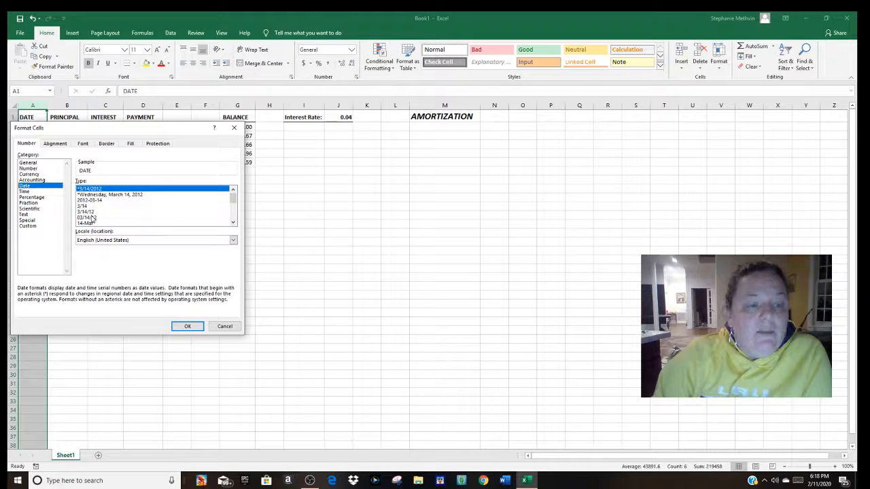
{"action": "left_click", "coordinate": [233, 222]}
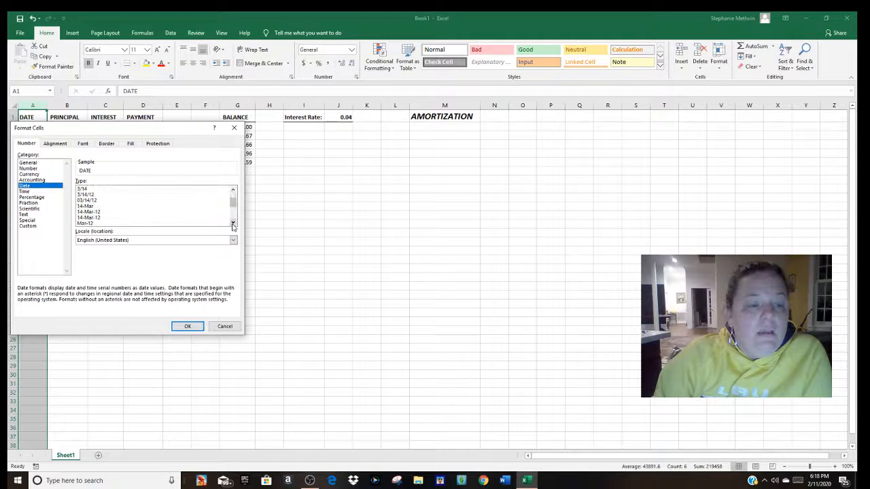
{"action": "left_click", "coordinate": [232, 223]}
{"action": "left_click", "coordinate": [95, 212]}
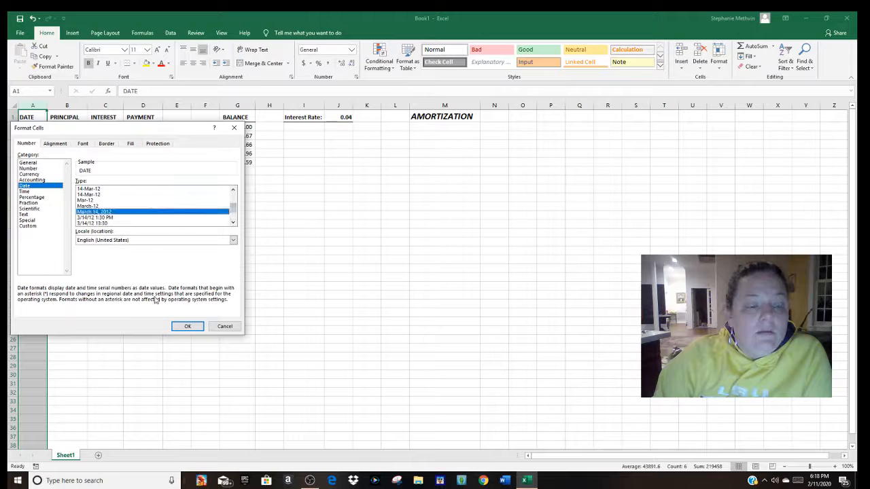
{"action": "left_click", "coordinate": [186, 327]}
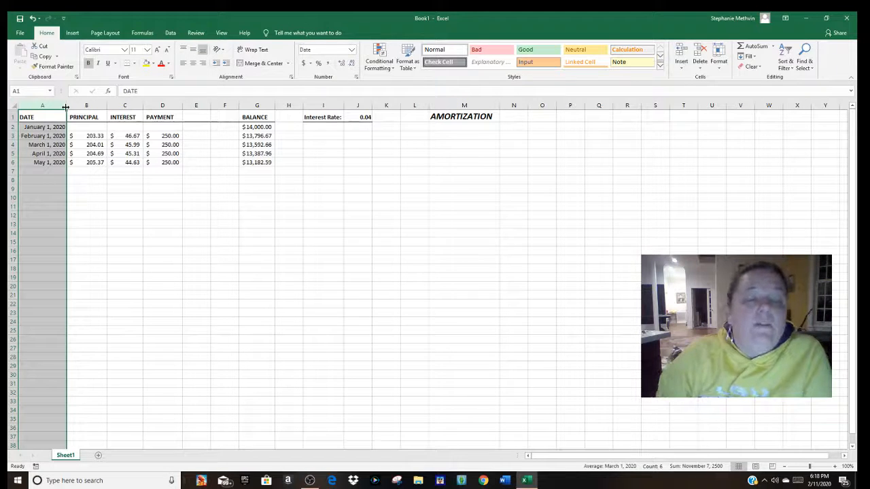
Step: Widen the DATE column A slightly and fill the February to May 2020 rows, A3:G6, down through row 33
{"action": "left_click_drag", "start_coordinate": [67, 107], "coordinate": [80, 106]}
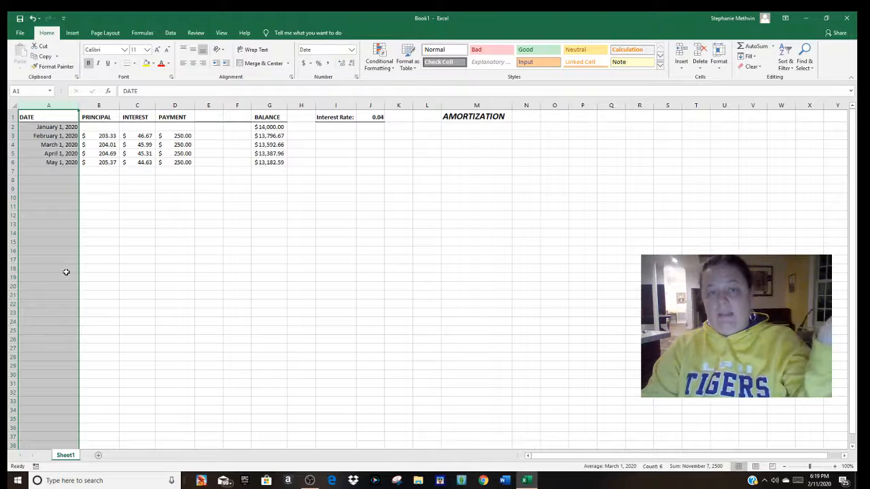
{"action": "left_click", "coordinate": [98, 178]}
{"action": "left_click_drag", "start_coordinate": [59, 138], "coordinate": [269, 163]}
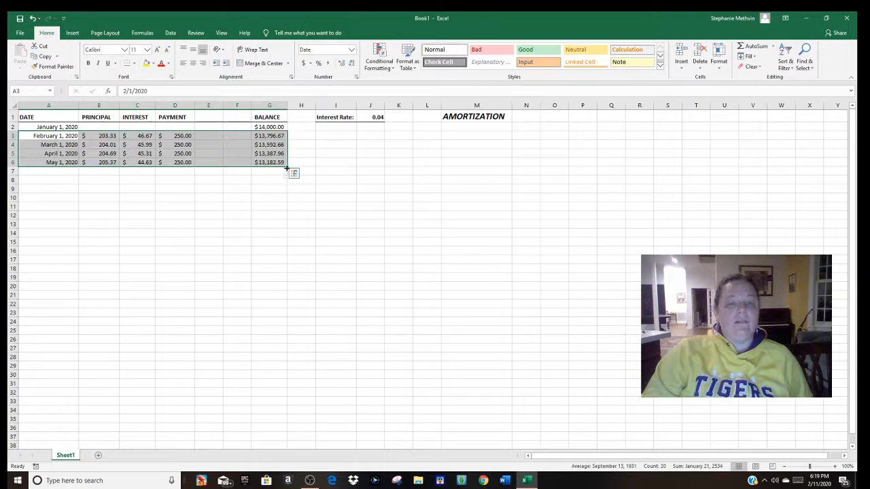
{"action": "left_click_drag", "start_coordinate": [286, 169], "coordinate": [288, 402]}
{"action": "scroll", "coordinate": [419, 238], "scroll_direction": "down", "scroll_amount": 1}
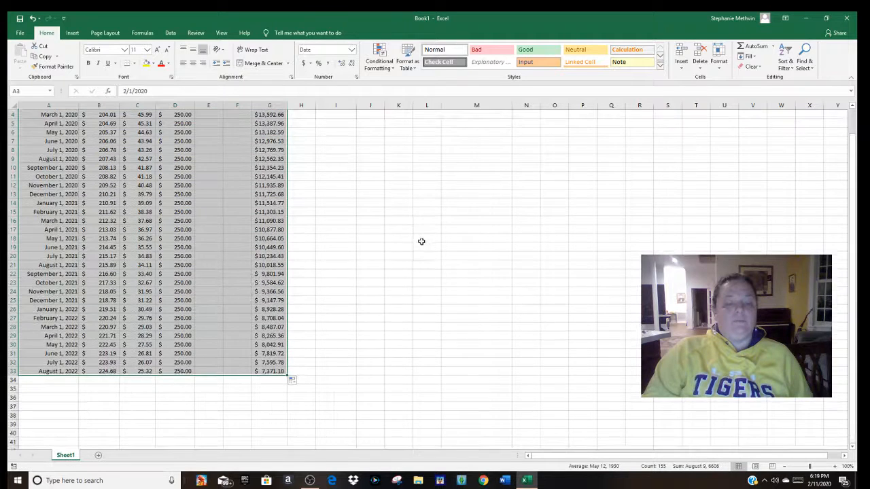
Step: Extend the filled payment schedule in columns A through G down through row 66, May 2025
{"action": "scroll", "coordinate": [411, 253], "scroll_direction": "down", "scroll_amount": 5}
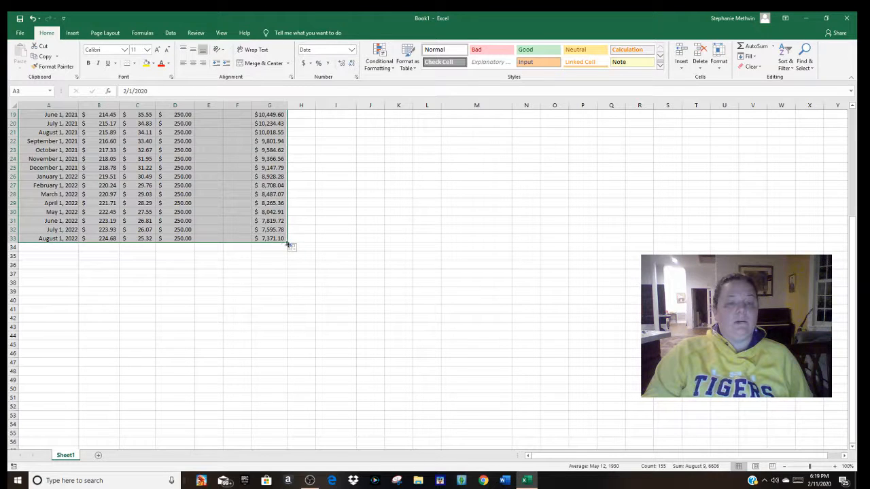
{"action": "left_click_drag", "start_coordinate": [287, 245], "coordinate": [285, 359]}
{"action": "scroll", "coordinate": [379, 327], "scroll_direction": "down", "scroll_amount": 7}
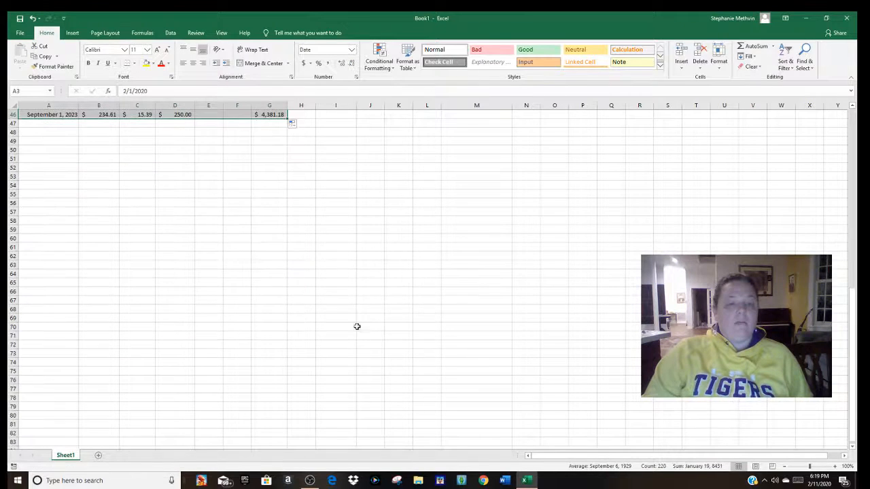
{"action": "scroll", "coordinate": [340, 291], "scroll_direction": "up", "scroll_amount": 5}
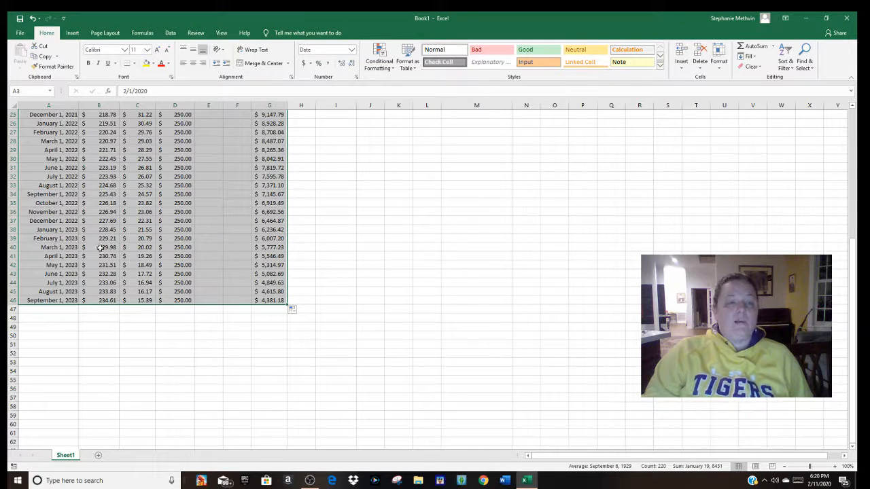
{"action": "left_click_drag", "start_coordinate": [287, 306], "coordinate": [288, 403]}
{"action": "scroll", "coordinate": [371, 293], "scroll_direction": "down", "scroll_amount": 3}
{"action": "scroll", "coordinate": [371, 293], "scroll_direction": "down", "scroll_amount": 2}
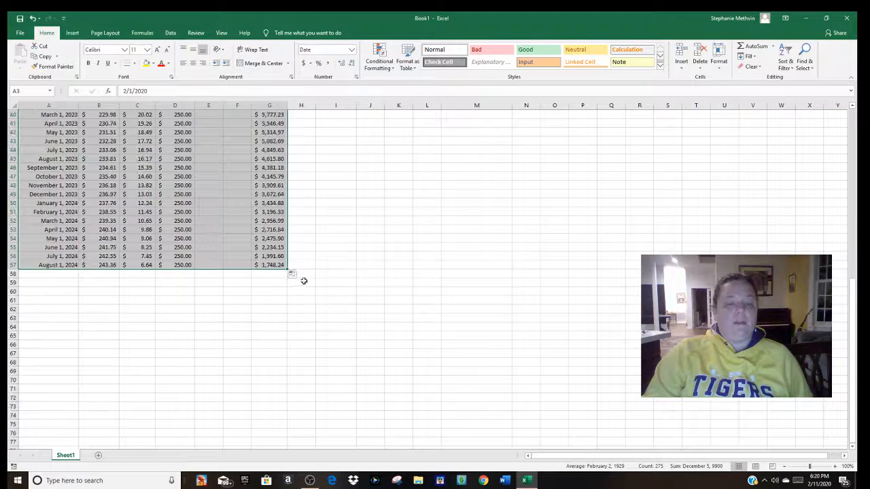
{"action": "left_click_drag", "start_coordinate": [287, 269], "coordinate": [288, 314]}
{"action": "scroll", "coordinate": [355, 313], "scroll_direction": "down", "scroll_amount": 1}
{"action": "left_click_drag", "start_coordinate": [308, 342], "coordinate": [310, 342]}
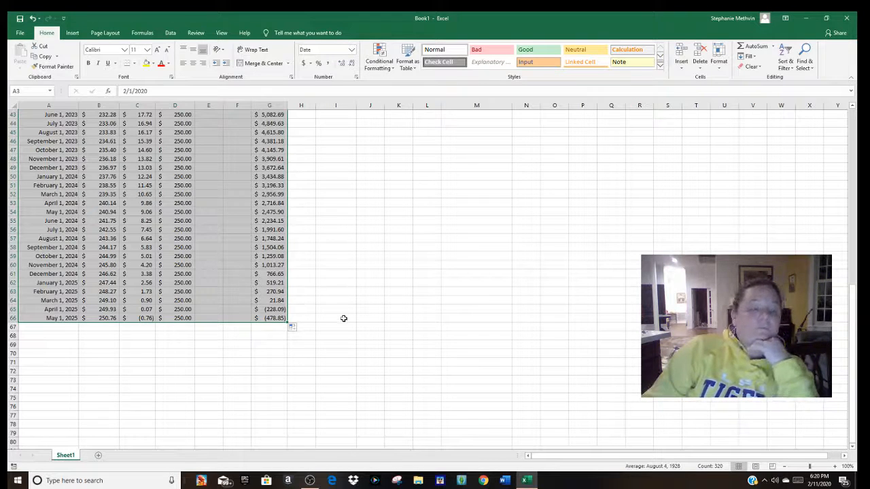
Step: Clear the surplus May 2025 row, A66:G67, so the schedule ends at April 2025
{"action": "left_click", "coordinate": [62, 301]}
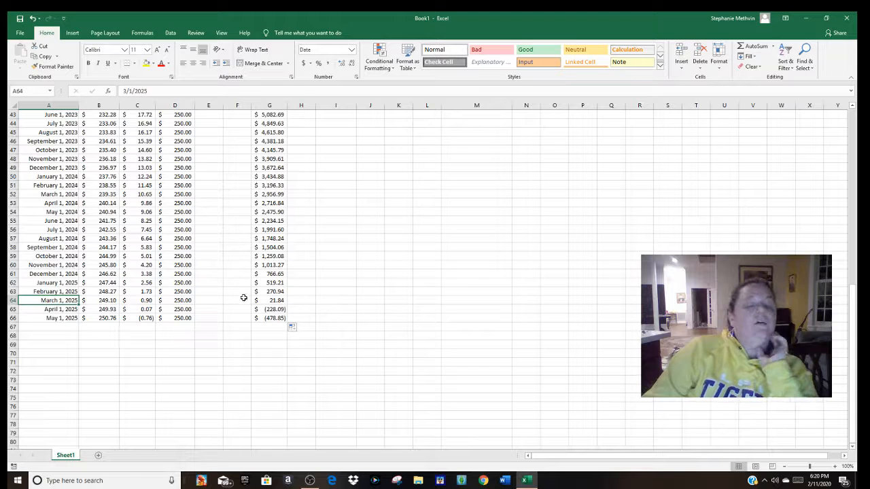
{"action": "left_click", "coordinate": [269, 300]}
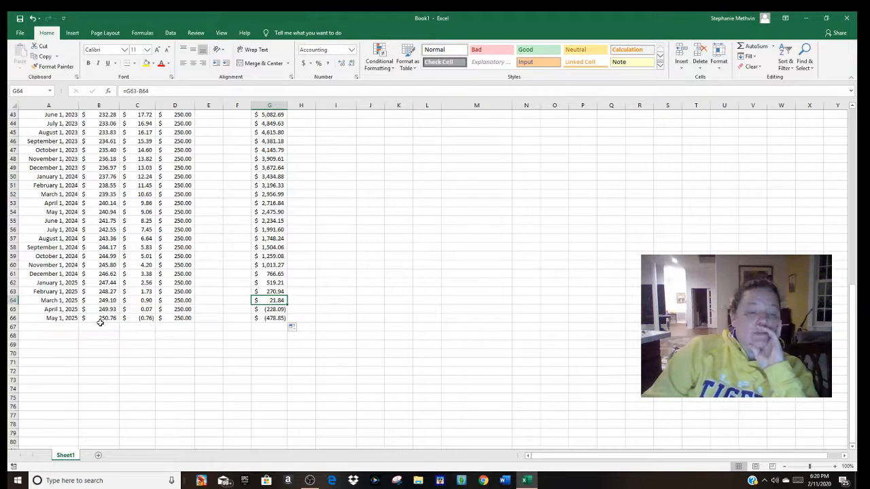
{"action": "left_click_drag", "start_coordinate": [72, 319], "coordinate": [264, 331]}
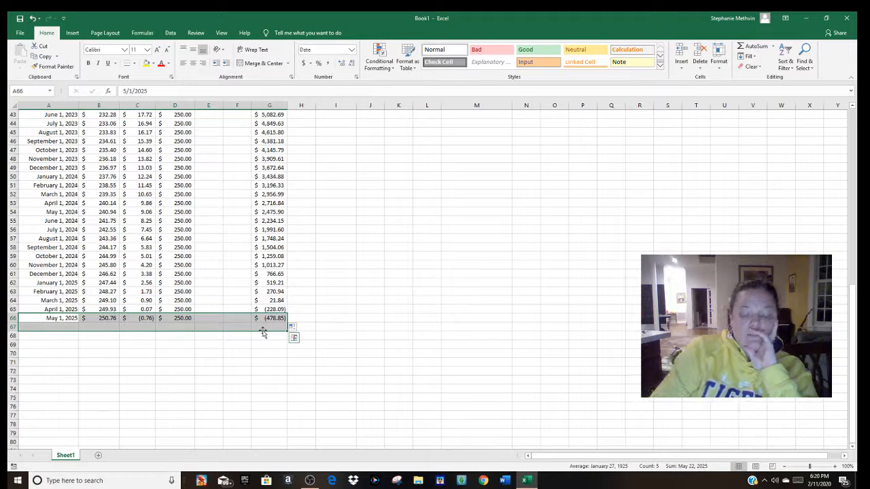
{"action": "key", "text": "Delete"}
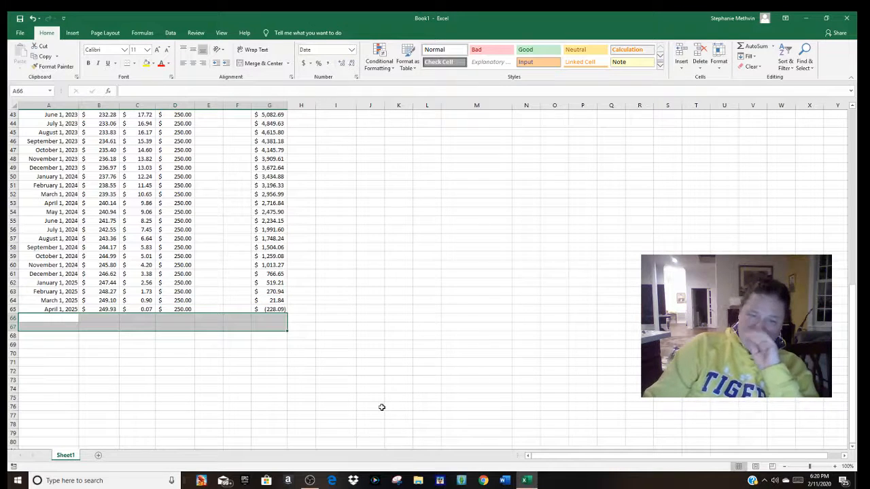
{"action": "left_click", "coordinate": [186, 386]}
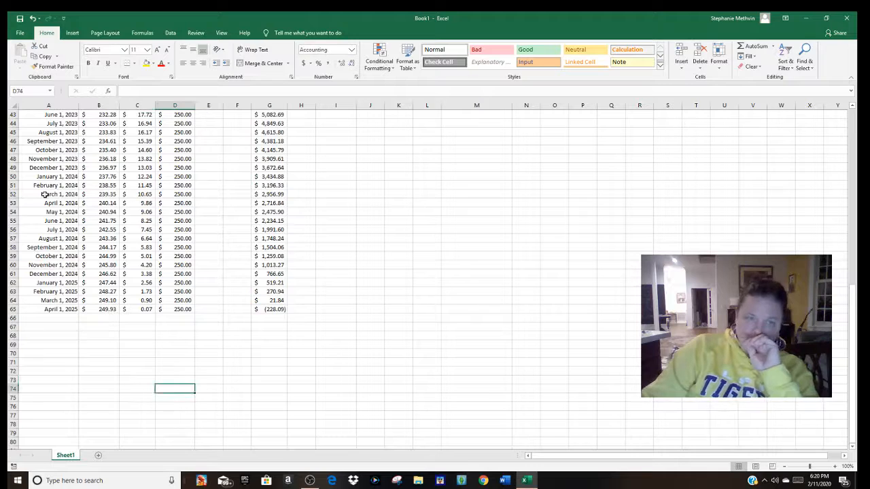
Step: Try filling the schedule down through row 72, November 2025, and remove the rows after April 2025
{"action": "left_click_drag", "start_coordinate": [44, 194], "coordinate": [289, 373]}
{"action": "left_click", "coordinate": [254, 415]}
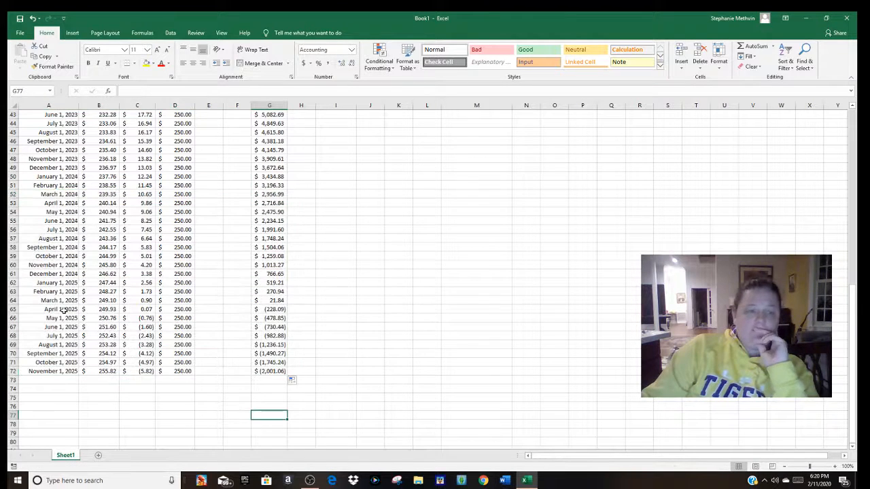
{"action": "left_click_drag", "start_coordinate": [50, 185], "coordinate": [283, 312]}
{"action": "left_click", "coordinate": [255, 352]}
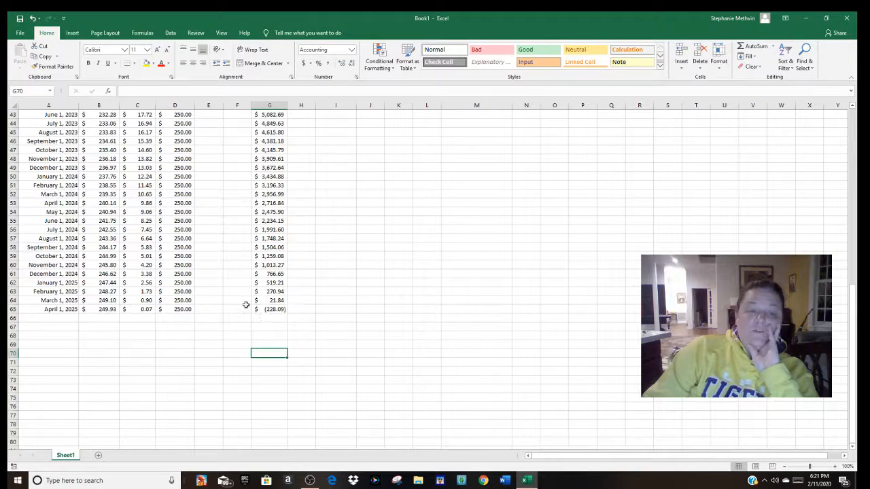
{"action": "left_click", "coordinate": [399, 309]}
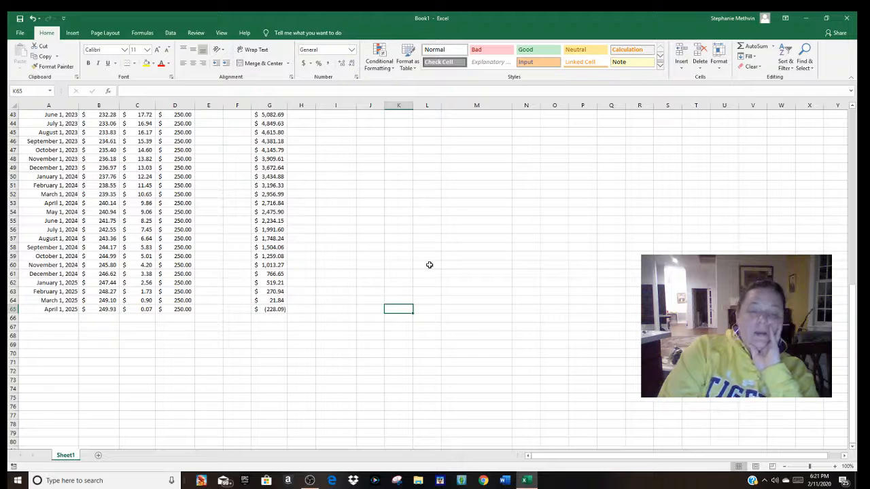
{"action": "type", "text": "="}
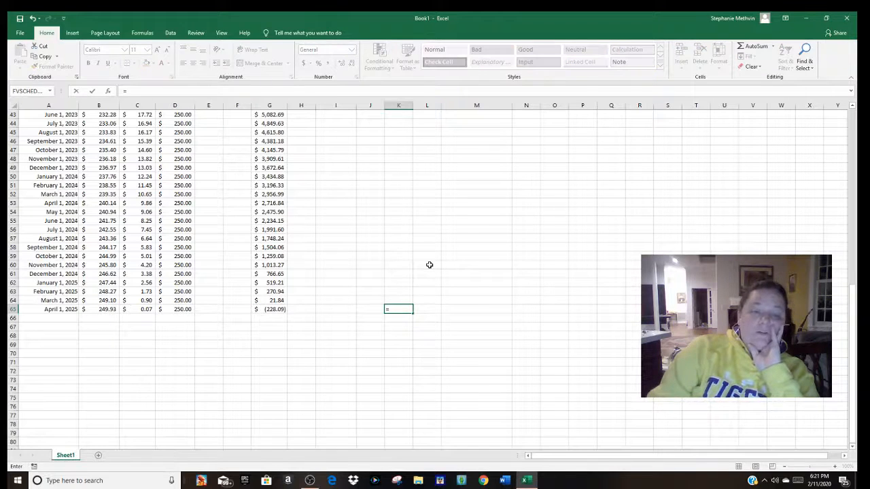
{"action": "left_click", "coordinate": [177, 310]}
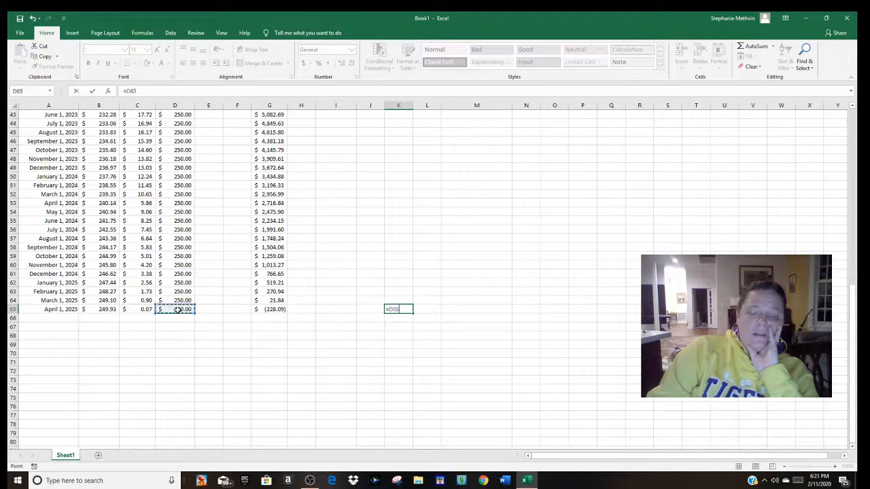
{"action": "type", "text": "-"}
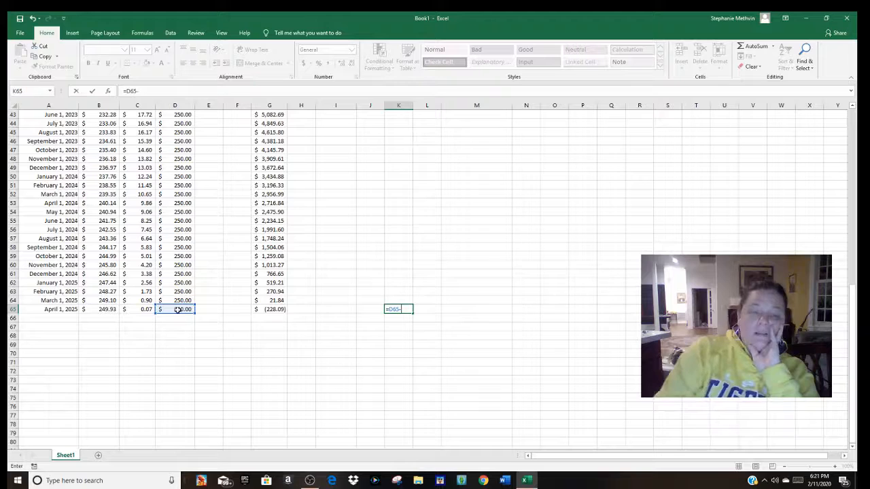
{"action": "left_click", "coordinate": [279, 310]}
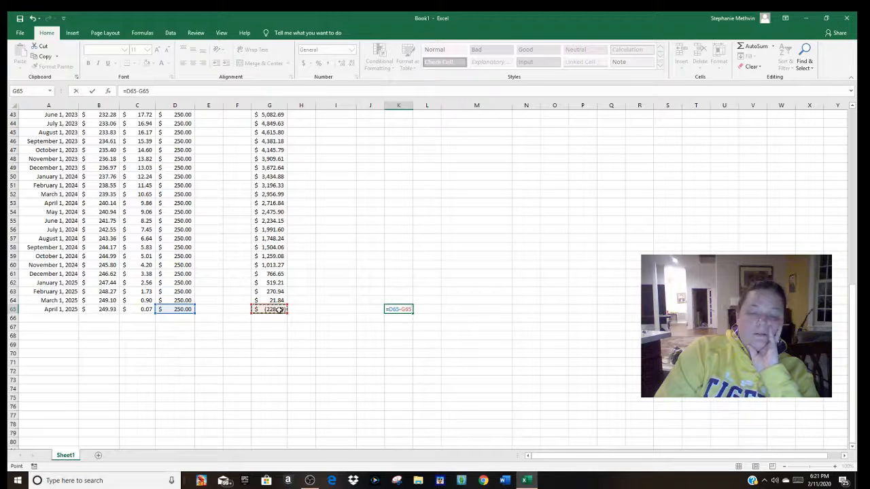
{"action": "key", "text": "BackSpace"}
{"action": "key", "text": "BackSpace"}
{"action": "key", "text": "BackSpace"}
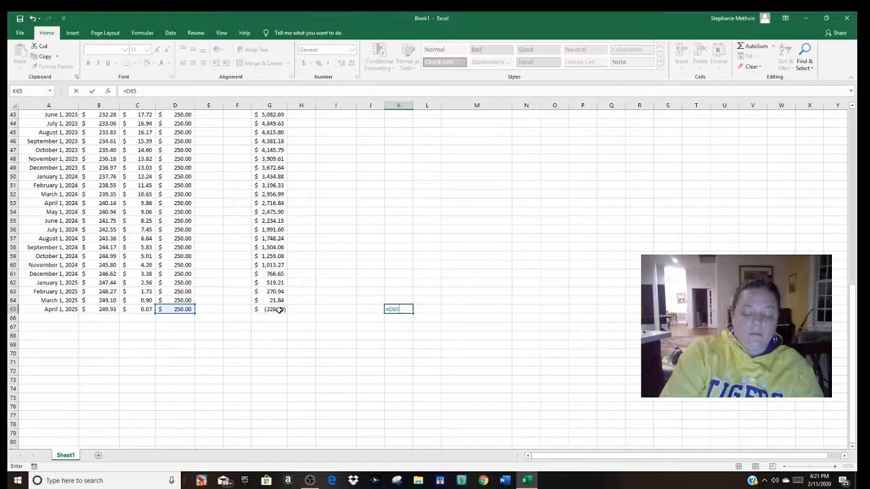
{"action": "key", "text": "BackSpace"}
{"action": "key", "text": "BackSpace"}
{"action": "key", "text": "BackSpace"}
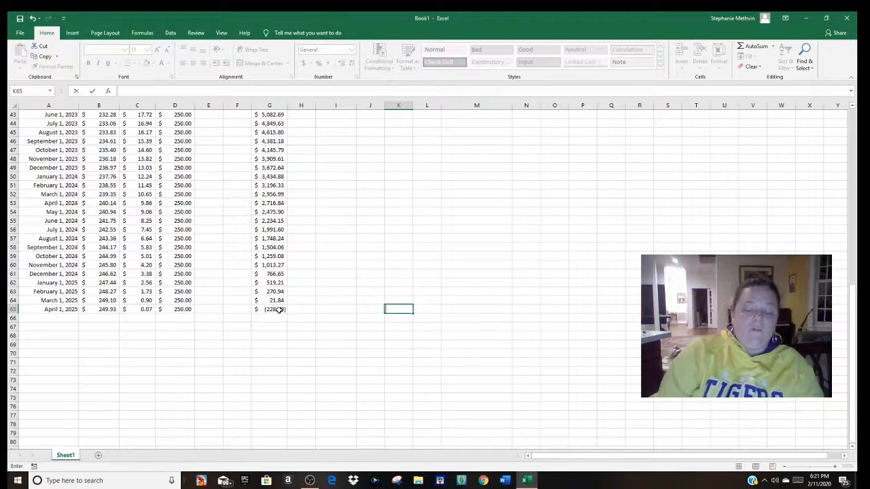
{"action": "left_click", "coordinate": [335, 370]}
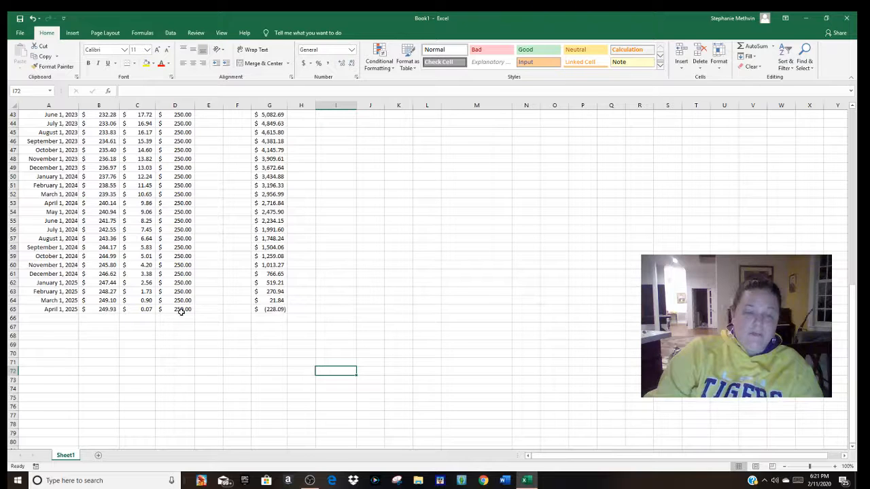
Step: Calculate the final payment amount in cell J65 with the formula =D65+G65, adding the April 2025 payment and negative balance
{"action": "left_click", "coordinate": [370, 310]}
{"action": "type", "text": "="}
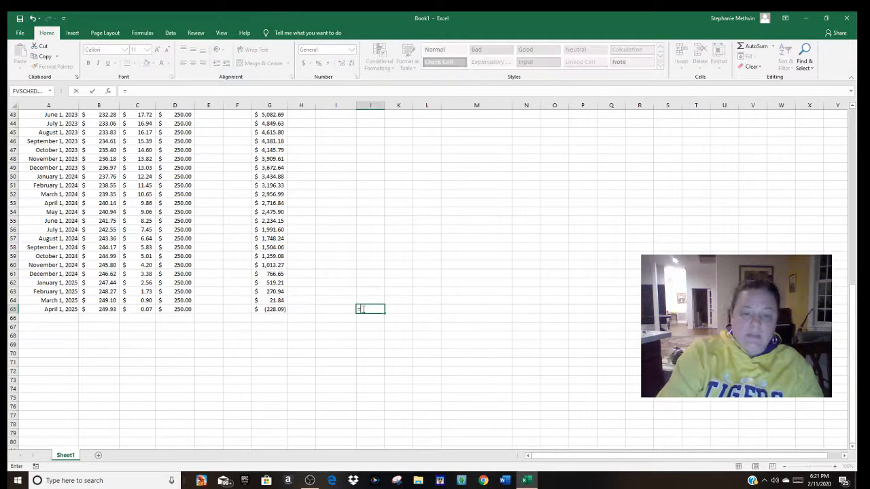
{"action": "left_click", "coordinate": [180, 309]}
{"action": "type", "text": "+"}
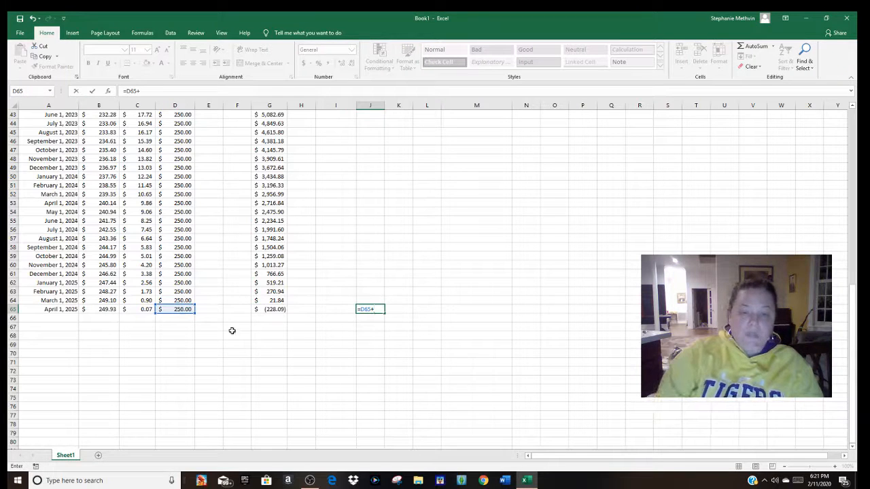
{"action": "left_click", "coordinate": [267, 309]}
{"action": "key", "text": "Return"}
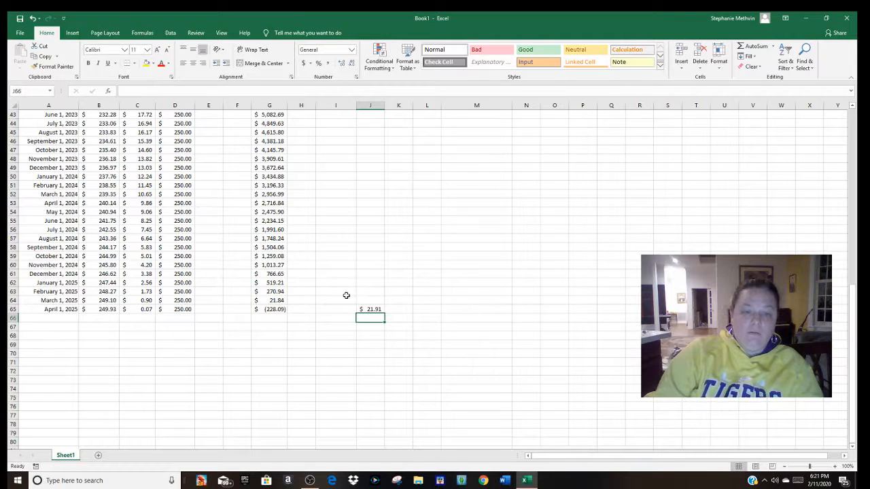
Step: Set the April 2025 payment in cell D65 to 21.91
{"action": "left_click", "coordinate": [184, 309]}
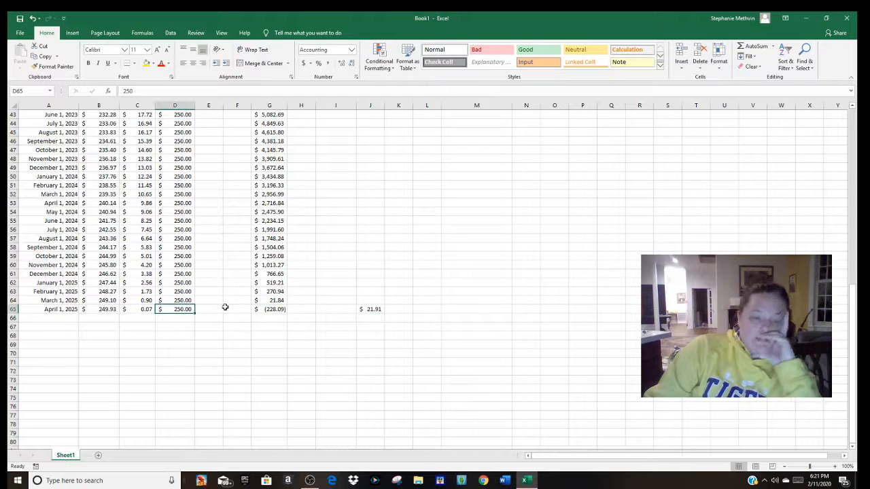
{"action": "type", "text": "21.91"}
{"action": "key", "text": "Return"}
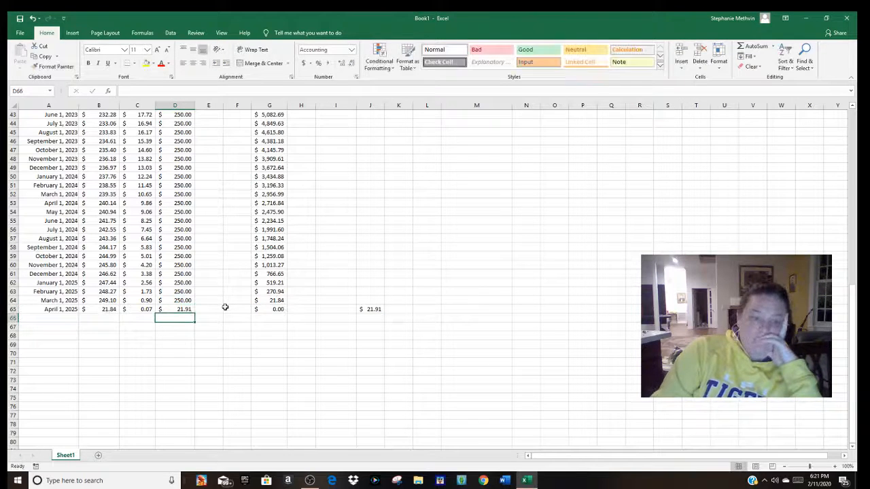
Step: Try 21.84, the March 2025 balance, as the April 2025 payment in D65 and clear the stray period from D66
{"action": "left_click", "coordinate": [274, 311]}
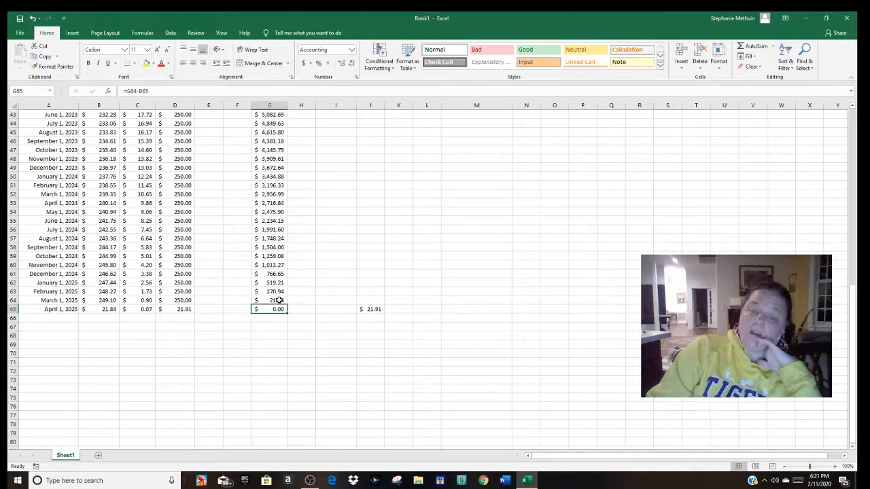
{"action": "left_click", "coordinate": [182, 309]}
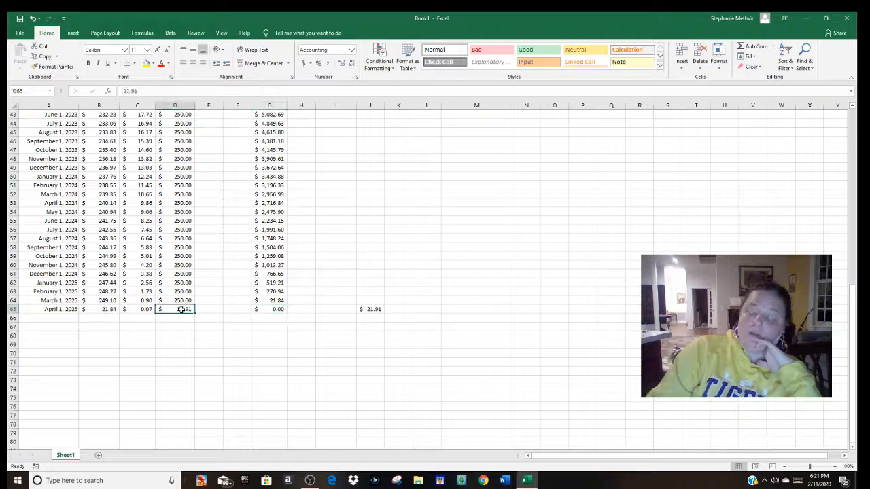
{"action": "type", "text": "231"}
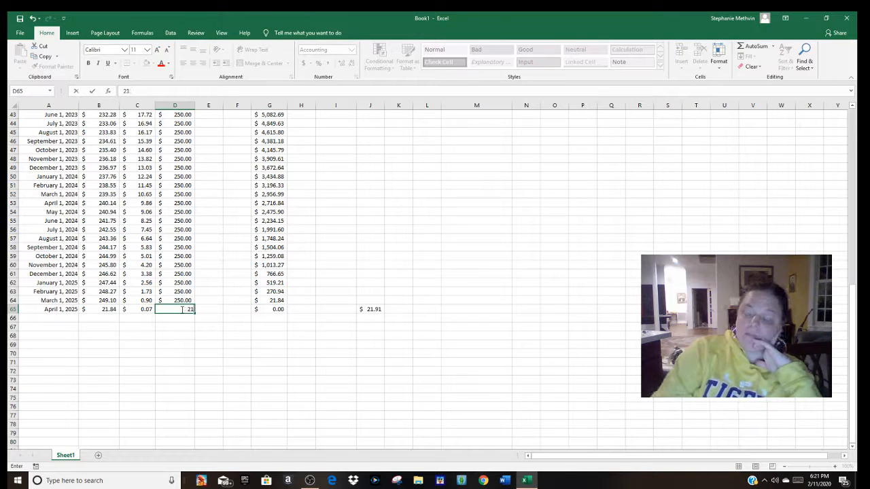
{"action": "key", "text": "Return"}
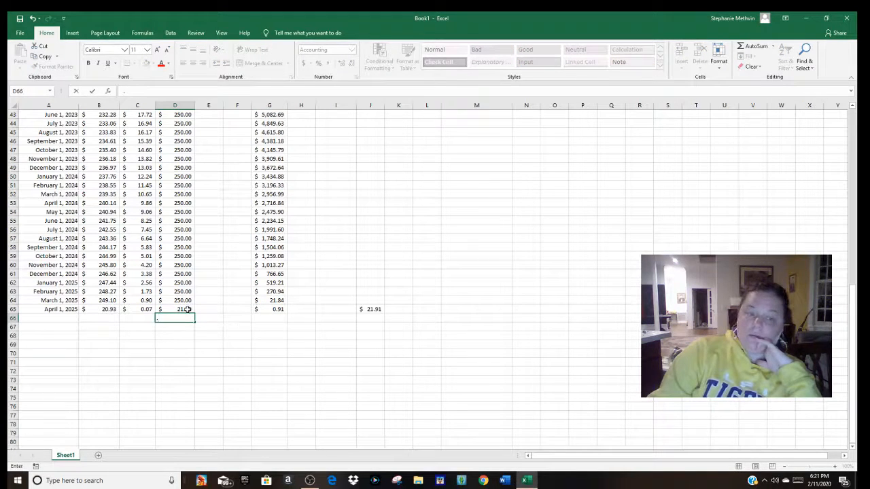
{"action": "double_click", "coordinate": [187, 309]}
{"action": "type", "text": ".84"}
{"action": "key", "text": "Return"}
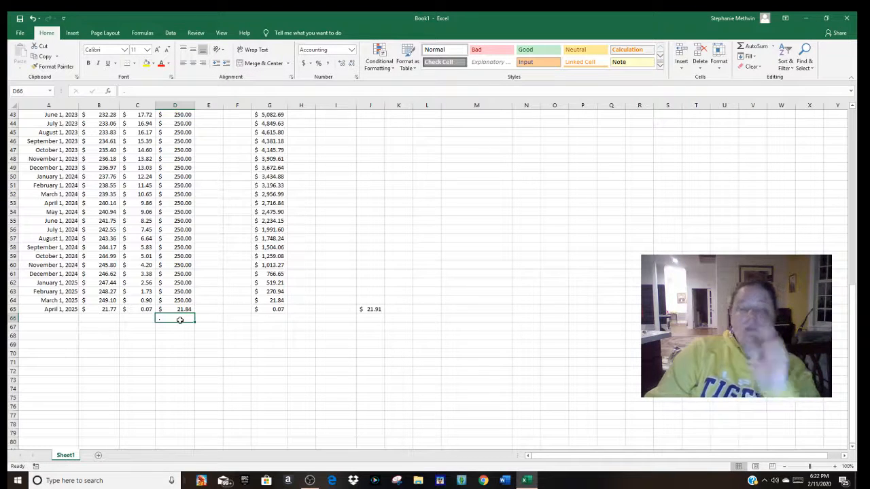
{"action": "key", "text": "BackSpace"}
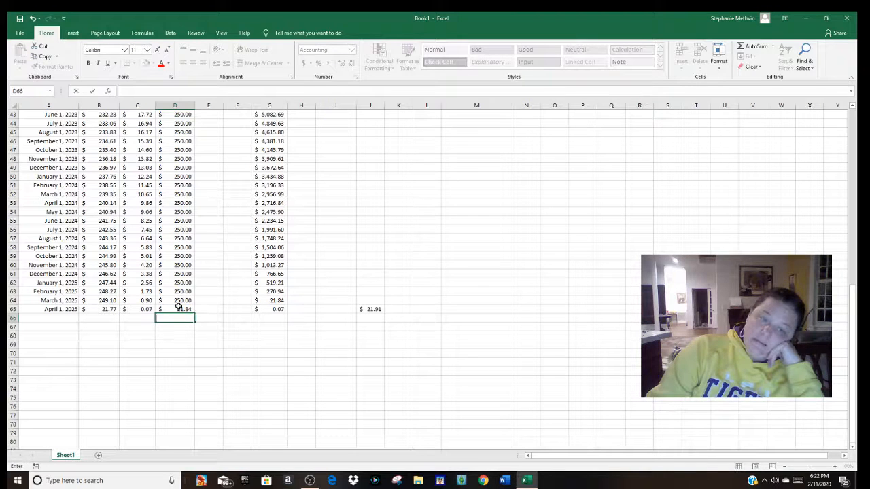
Step: Set the April 2025 payment in cell D65 back to 21.91
{"action": "left_click", "coordinate": [178, 310]}
{"action": "type", "text": "21.9"}
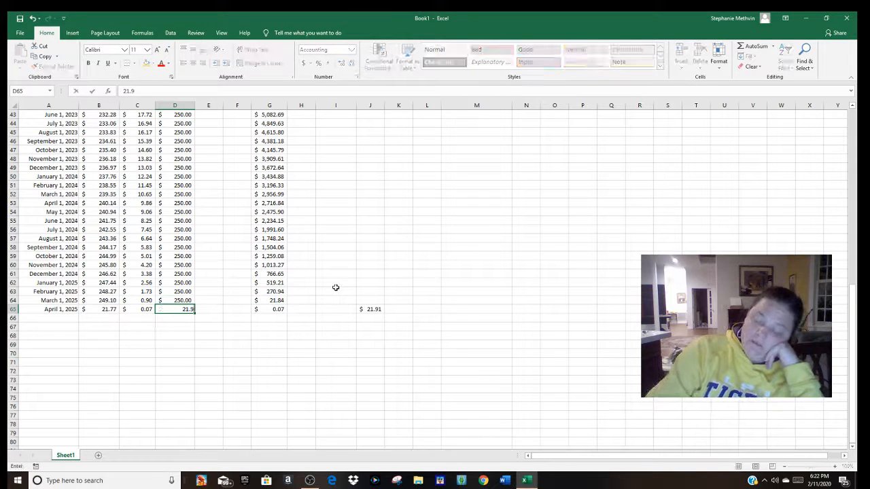
{"action": "type", "text": "1"}
{"action": "key", "text": "Return"}
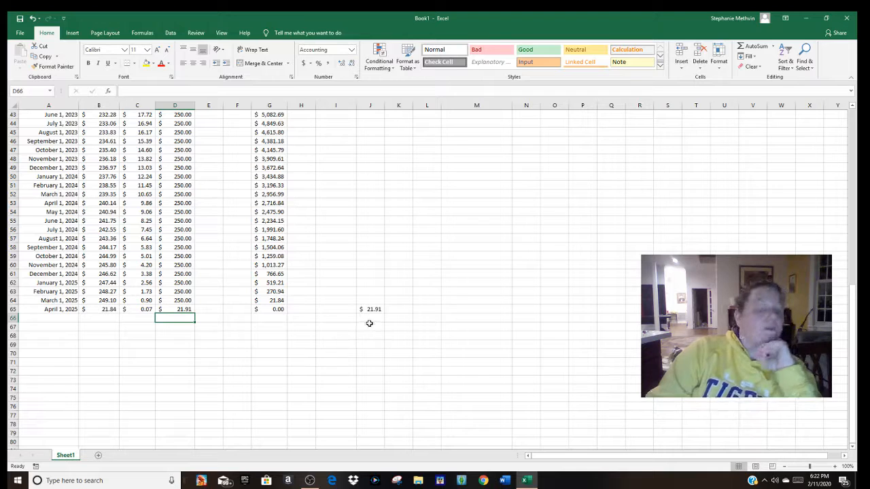
Step: Total the principal column with AutoSum in cell B66, directly below the April 2025 row
{"action": "left_click", "coordinate": [272, 221]}
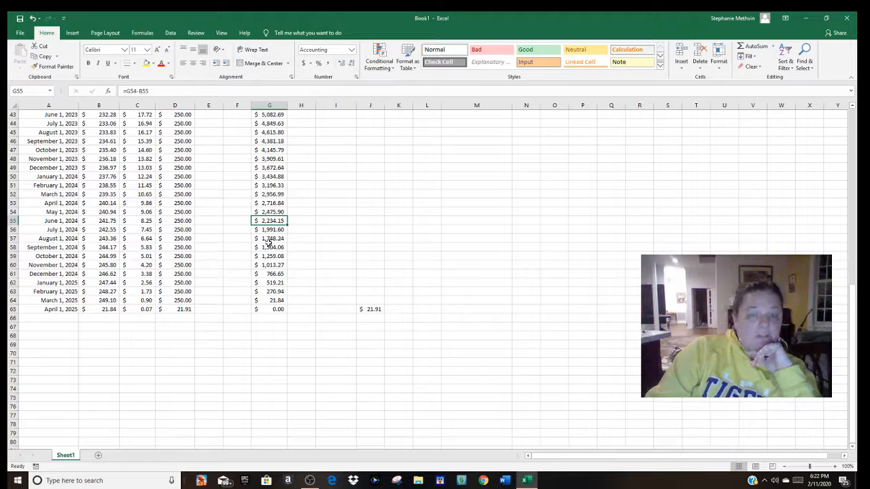
{"action": "left_click_drag", "start_coordinate": [858, 397], "coordinate": [857, 374]}
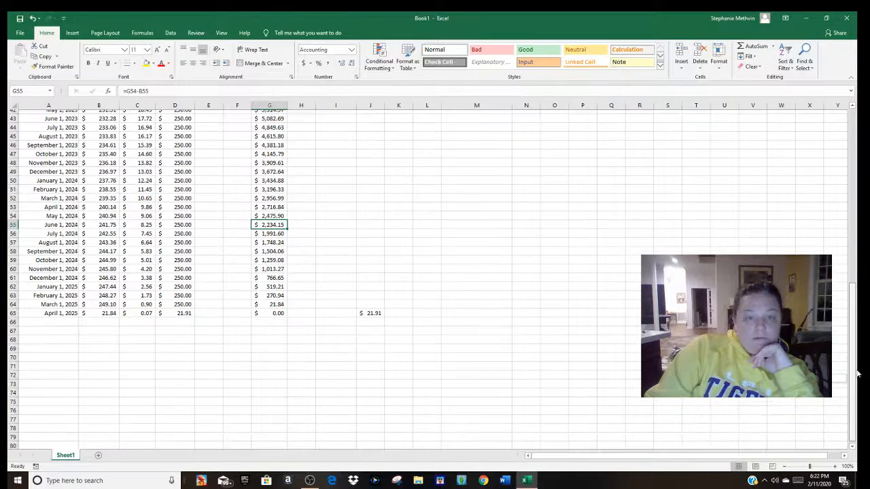
{"action": "left_click_drag", "start_coordinate": [858, 291], "coordinate": [849, 342]}
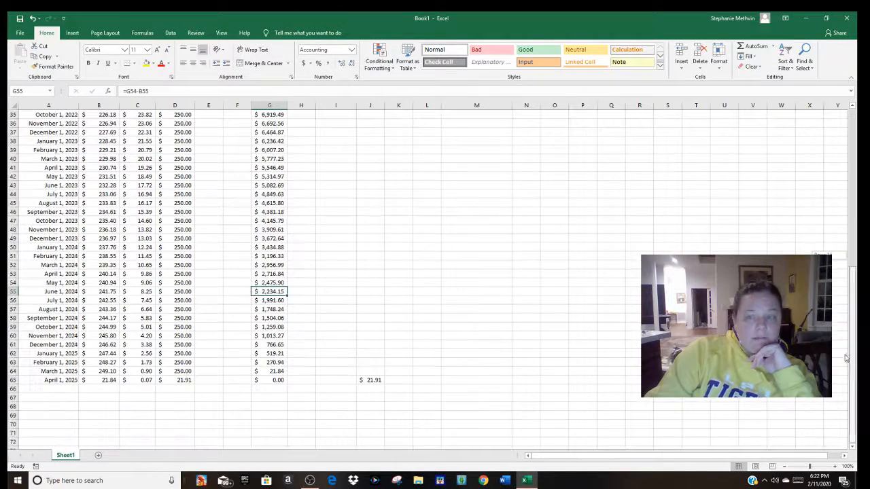
{"action": "left_click", "coordinate": [103, 397]}
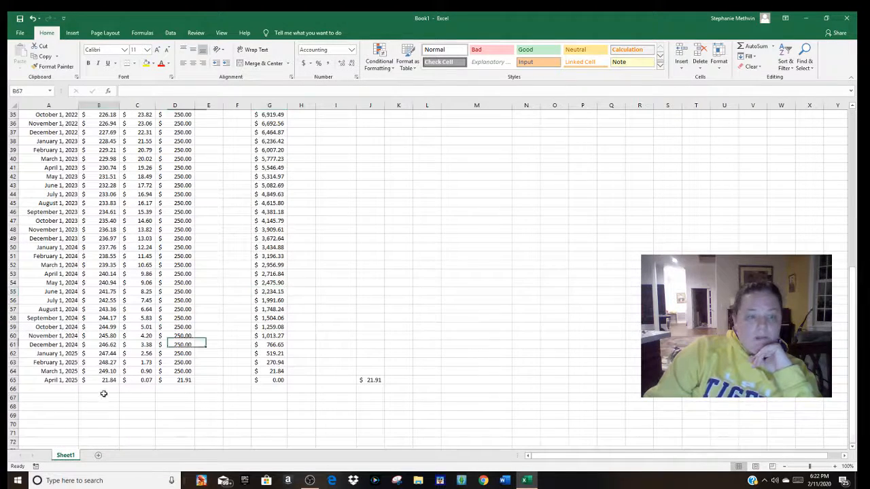
{"action": "left_click", "coordinate": [111, 387]}
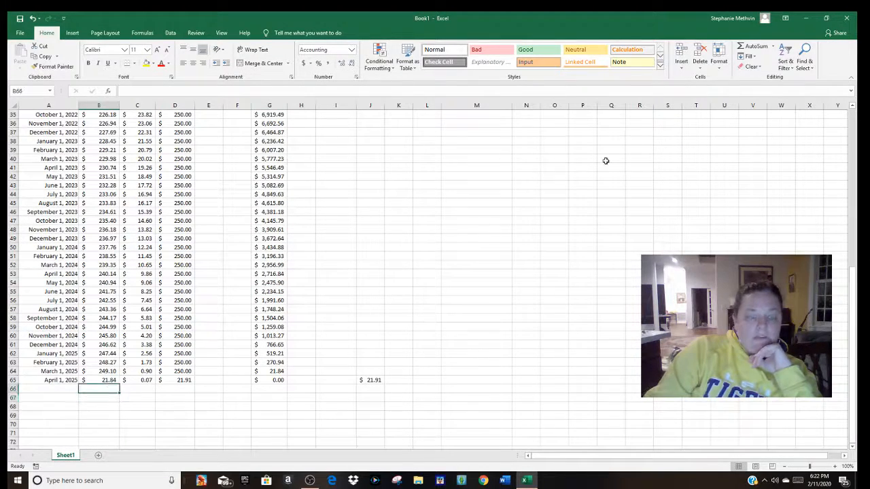
{"action": "left_click", "coordinate": [755, 47]}
{"action": "key", "text": "Return"}
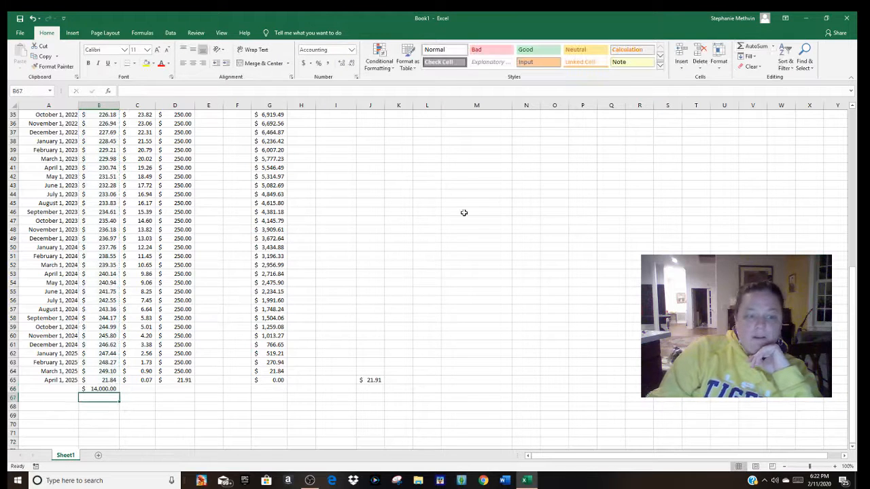
Step: Total the interest column in C66 and the payment column in D66 with AutoSum
{"action": "left_click", "coordinate": [140, 390]}
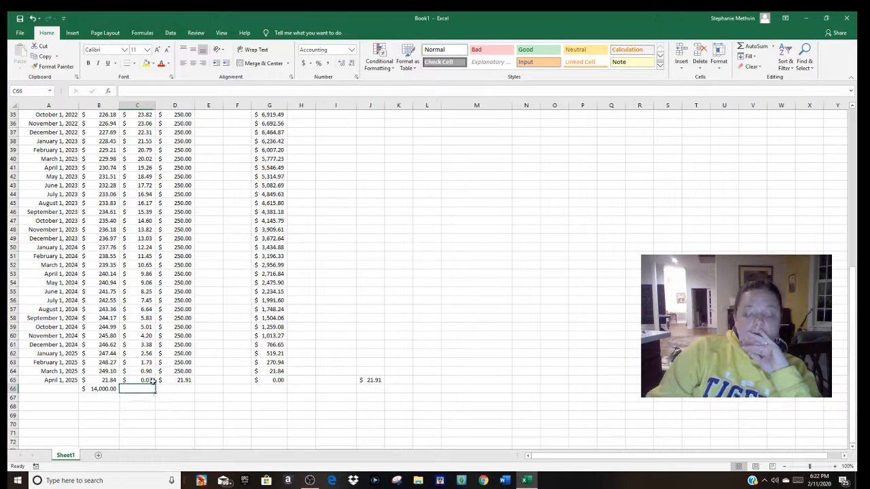
{"action": "left_click", "coordinate": [748, 47]}
{"action": "key", "text": "Return"}
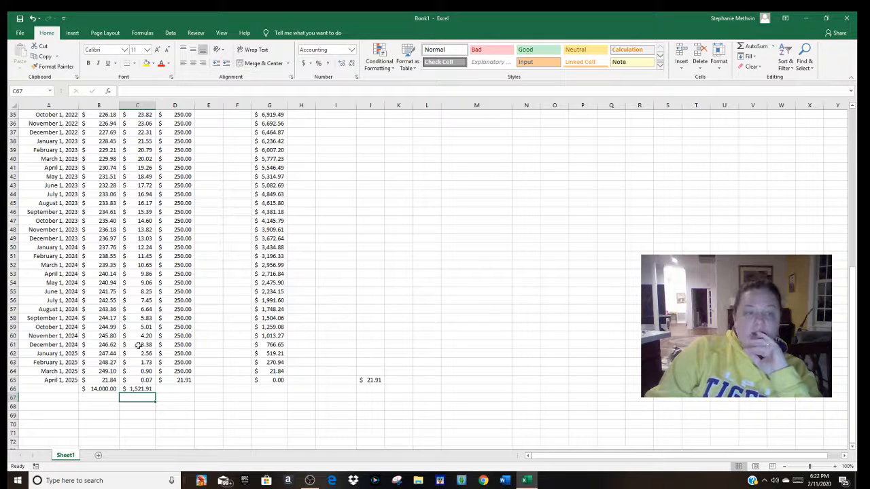
{"action": "left_click", "coordinate": [185, 389]}
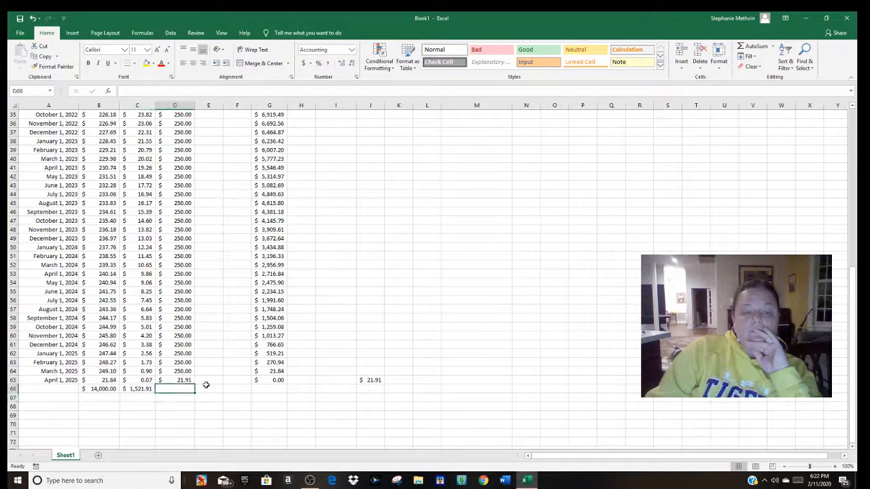
{"action": "left_click", "coordinate": [756, 46]}
{"action": "key", "text": "Return"}
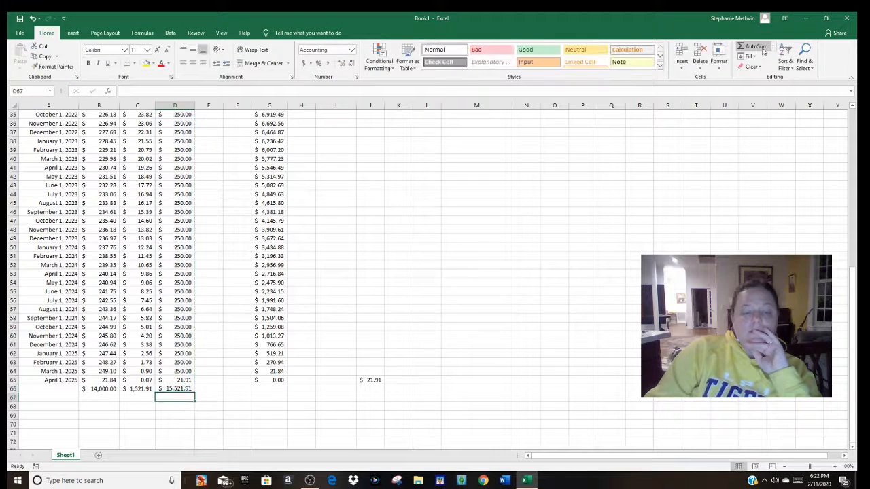
Step: Check the principal, interest and payment totals in cells B66, C66 and D66
{"action": "left_click", "coordinate": [100, 388]}
{"action": "left_click", "coordinate": [146, 390]}
{"action": "left_click", "coordinate": [167, 389]}
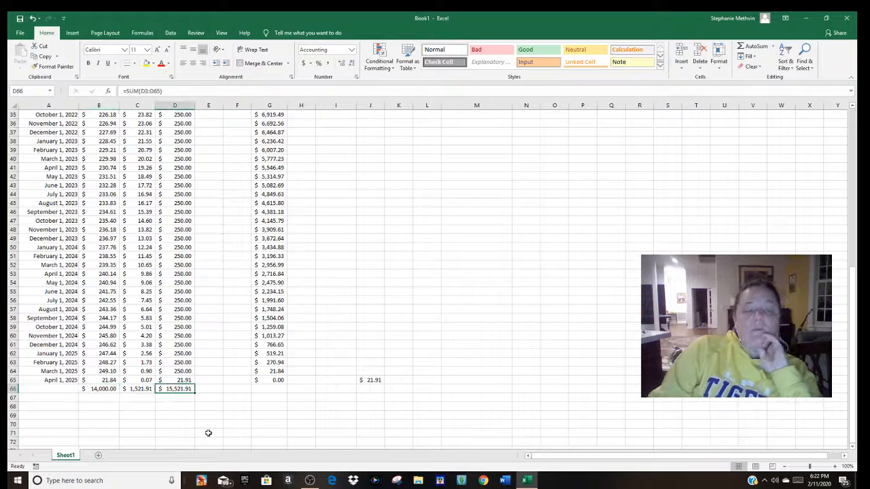
{"action": "left_click", "coordinate": [108, 390]}
{"action": "left_click", "coordinate": [142, 389]}
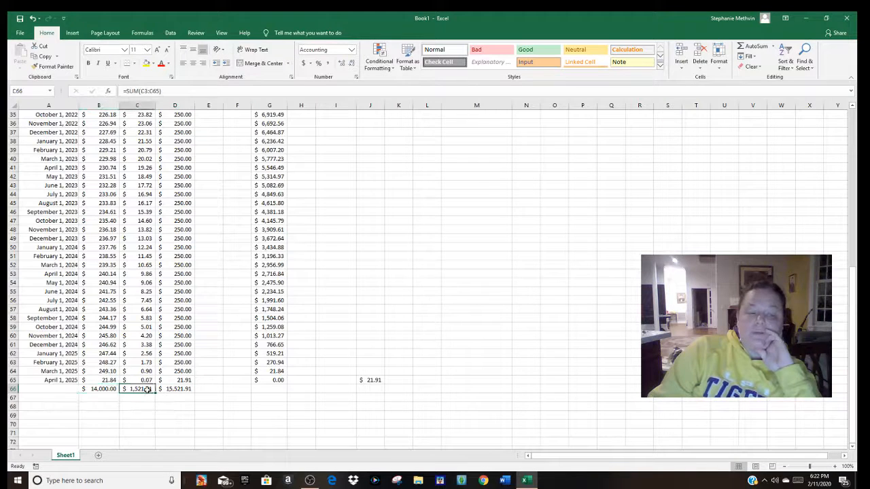
{"action": "left_click", "coordinate": [175, 391]}
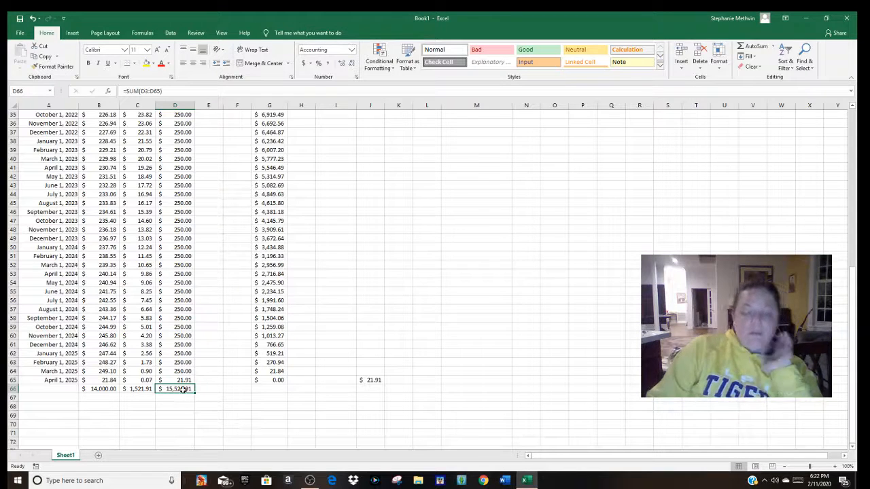
{"action": "left_click_drag", "start_coordinate": [163, 91], "coordinate": [103, 94]}
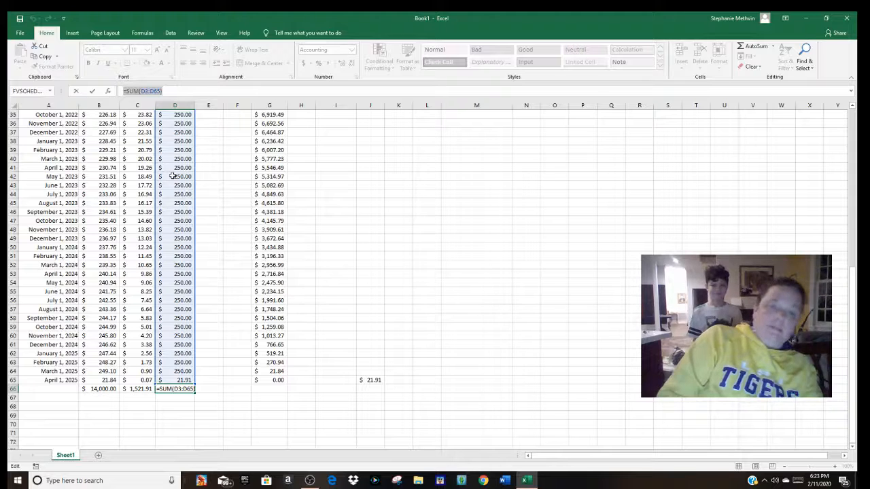
{"action": "left_click", "coordinate": [232, 347]}
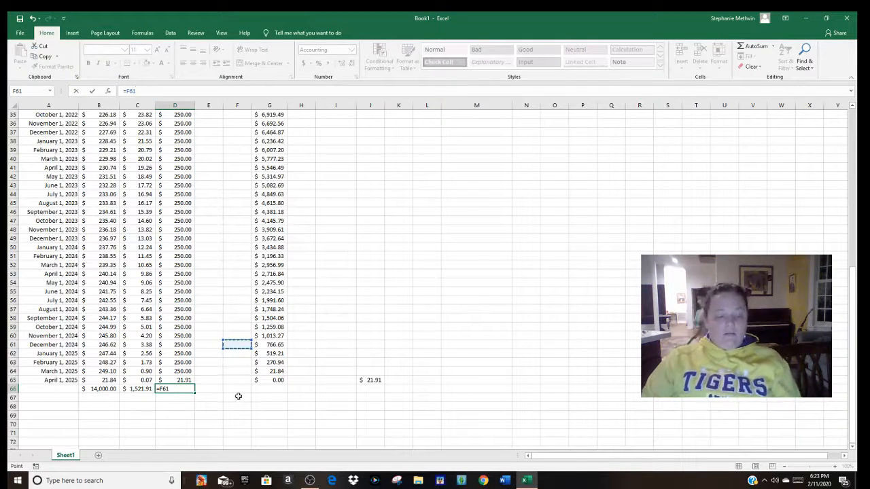
{"action": "key", "text": "Escape"}
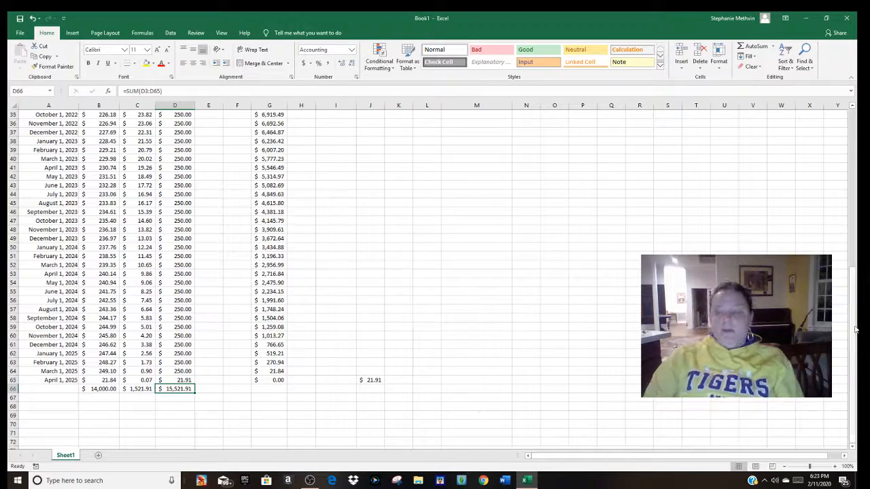
Step: Try an interest rate of 0.21 in cell J1 and examine its effect on the schedule down to the totals row
{"action": "left_click_drag", "start_coordinate": [855, 349], "coordinate": [844, 195]}
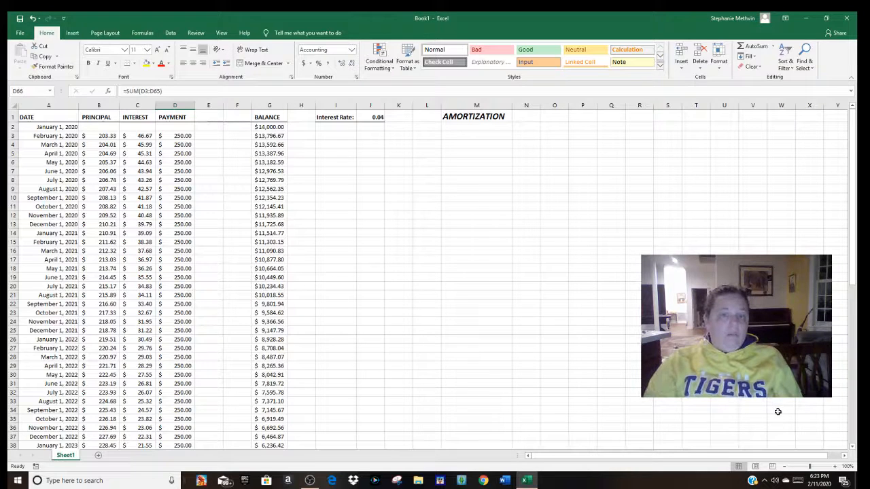
{"action": "left_click", "coordinate": [376, 117]}
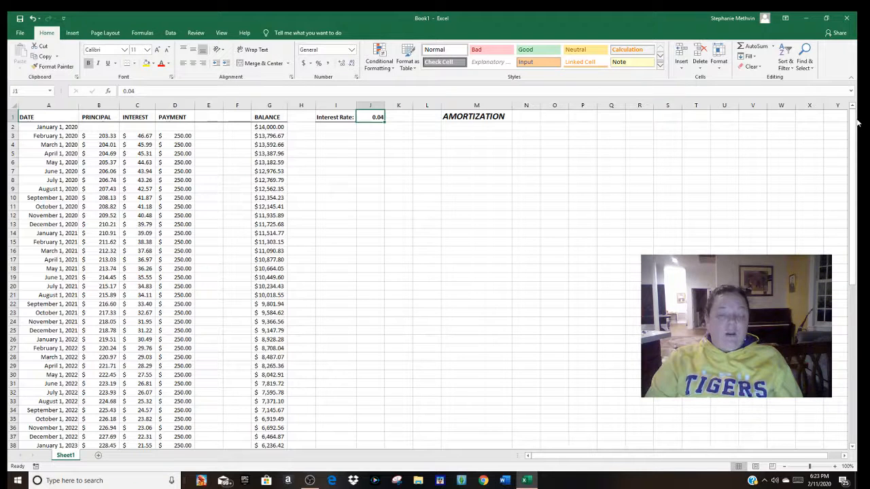
{"action": "type", "text": "."}
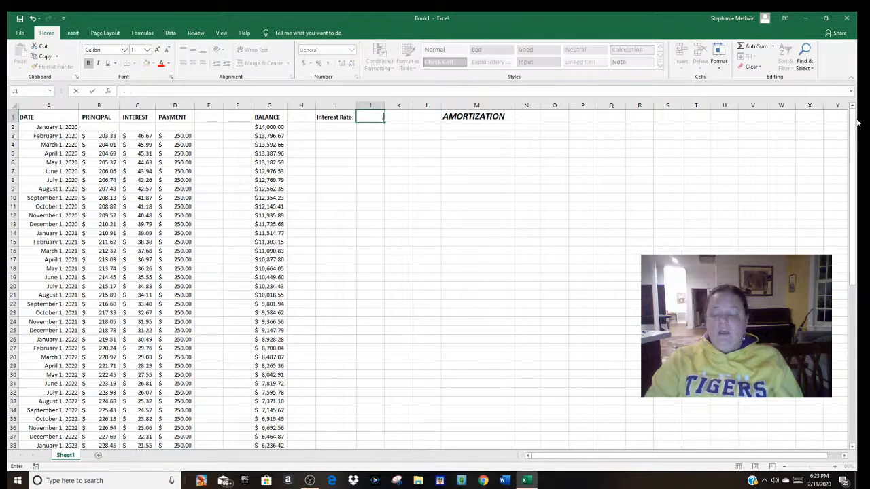
{"action": "type", "text": "21"}
{"action": "key", "text": "Return"}
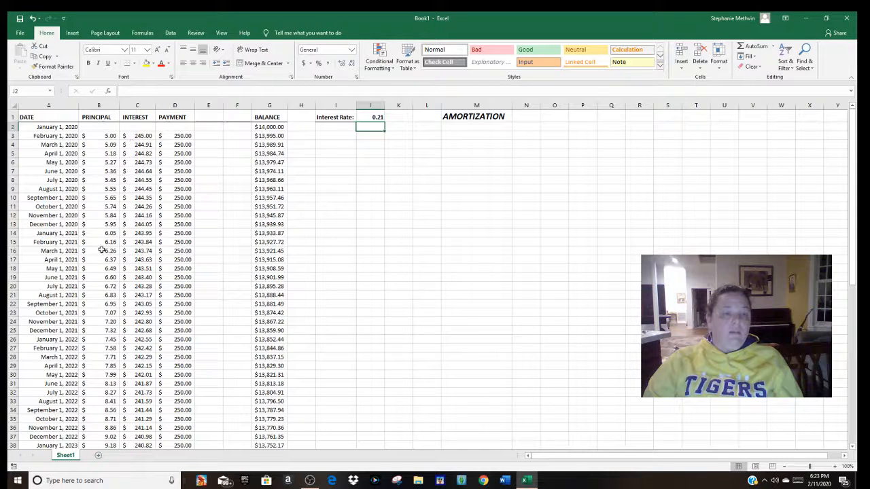
{"action": "scroll", "coordinate": [320, 237], "scroll_direction": "down", "scroll_amount": 5}
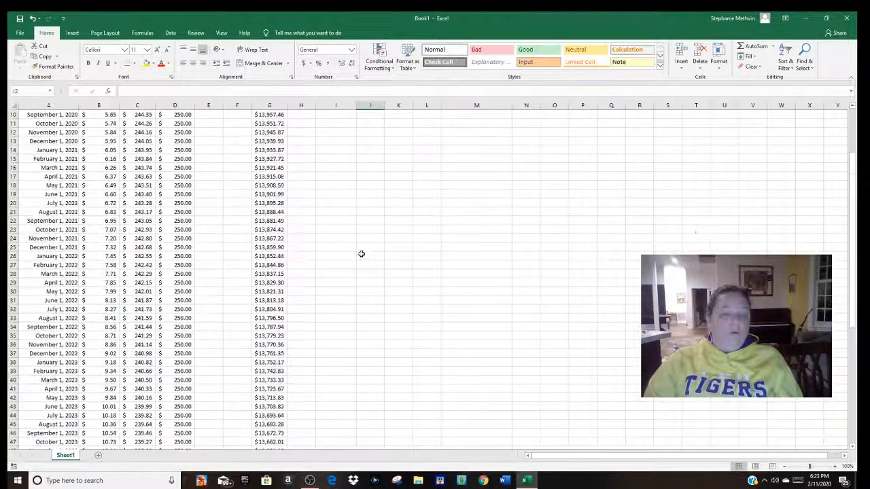
{"action": "left_click_drag", "start_coordinate": [855, 185], "coordinate": [855, 198]}
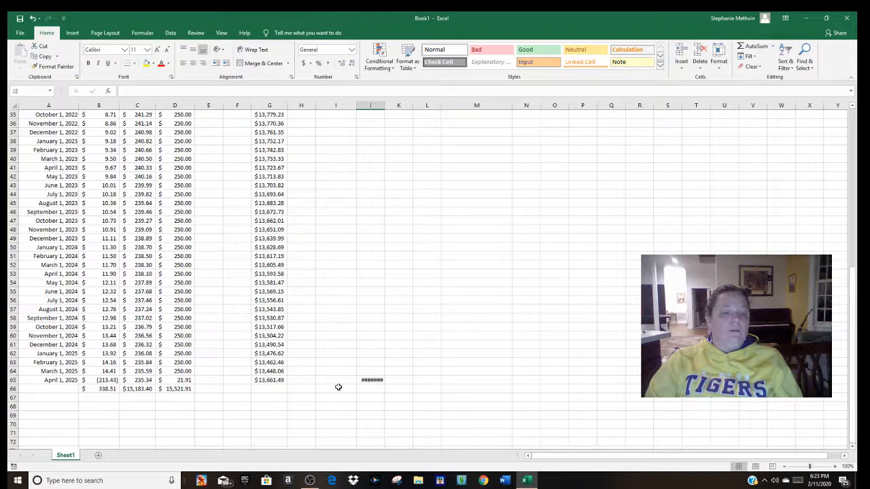
{"action": "left_click_drag", "start_coordinate": [858, 260], "coordinate": [846, 116]}
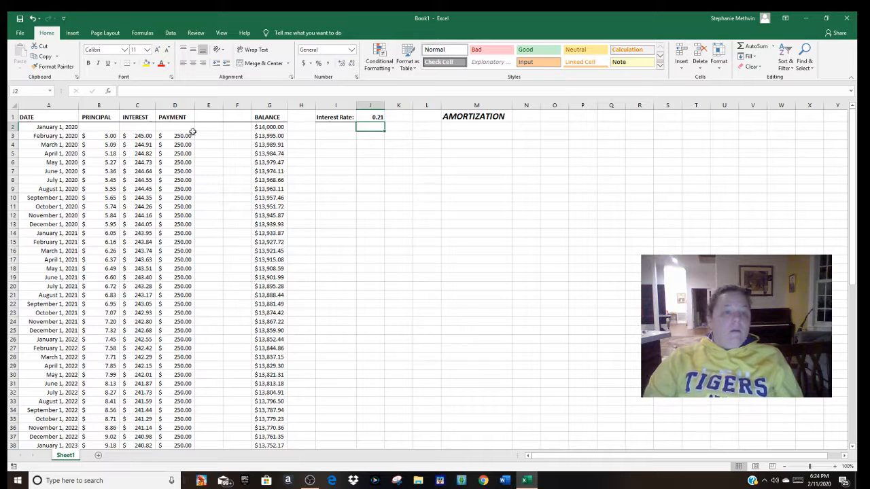
Step: Set the interest rate in cell J1 back to 0.04
{"action": "left_click", "coordinate": [380, 118]}
{"action": "type", "text": "."}
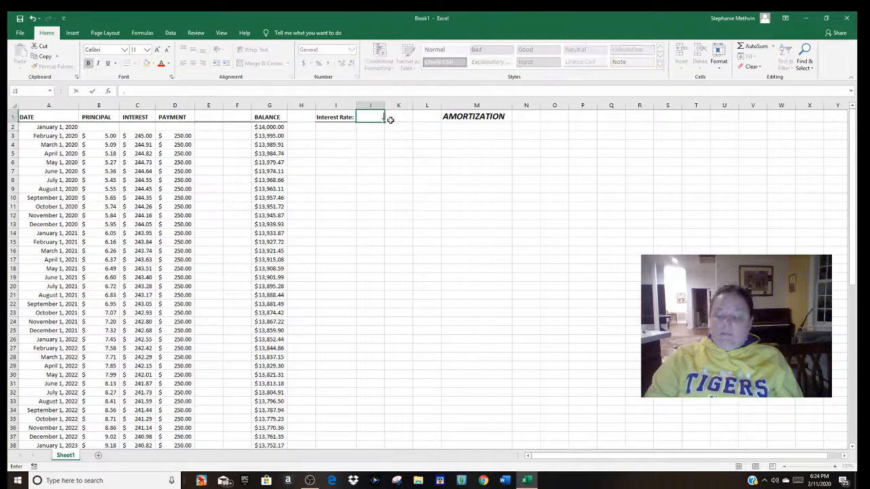
{"action": "type", "text": "04"}
{"action": "key", "text": "Return"}
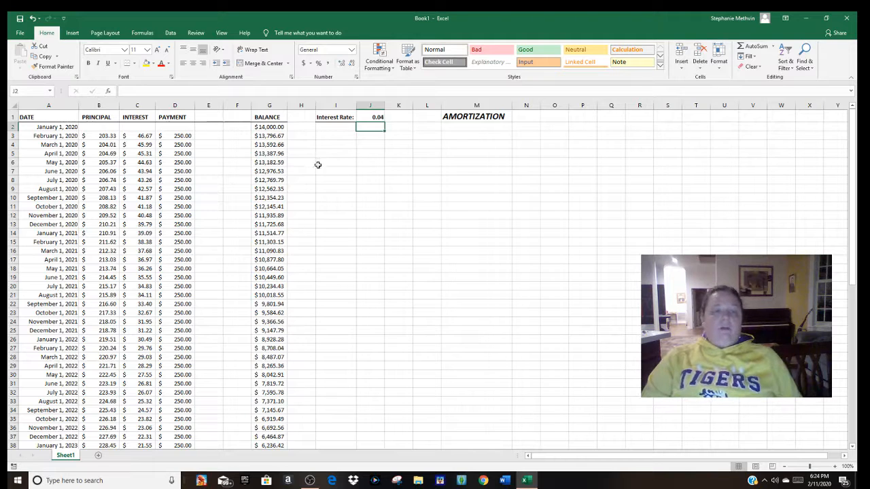
Step: Try a June 2020 payment of 1250 in cell D7 and examine its effect on the final balances and totals
{"action": "left_click", "coordinate": [185, 137]}
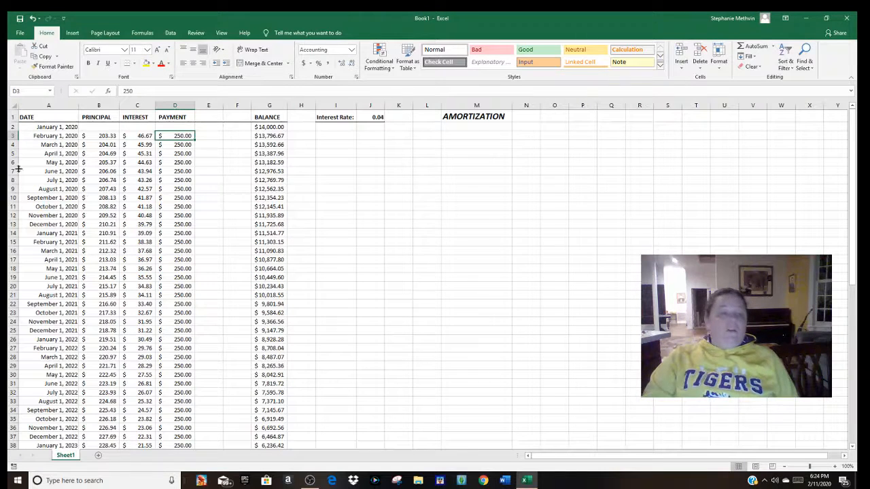
{"action": "left_click", "coordinate": [184, 172]}
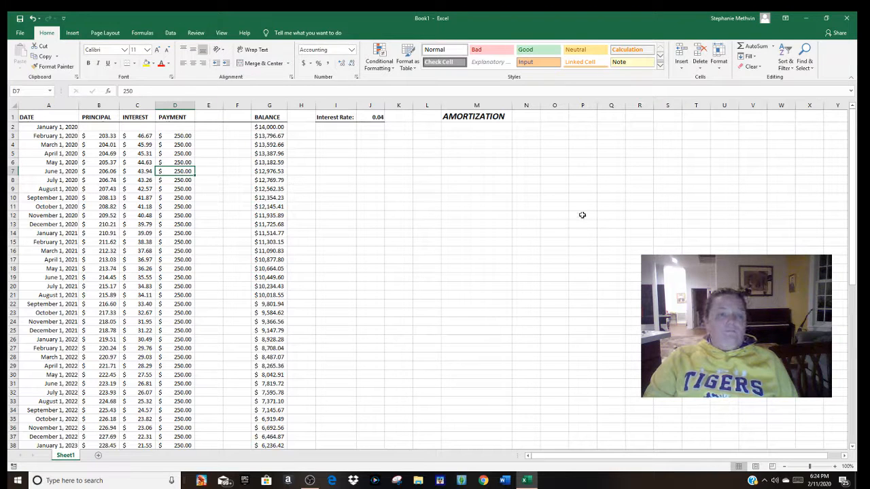
{"action": "type", "text": "1,25"}
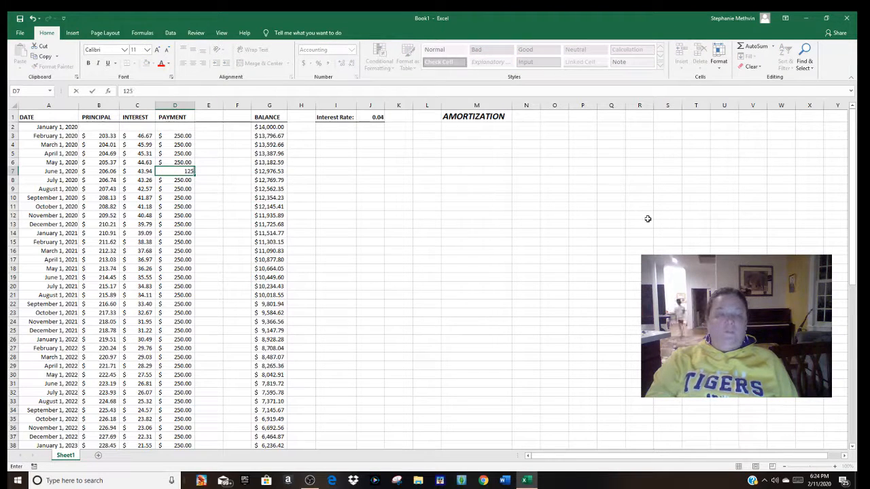
{"action": "type", "text": "0"}
{"action": "key", "text": "Return"}
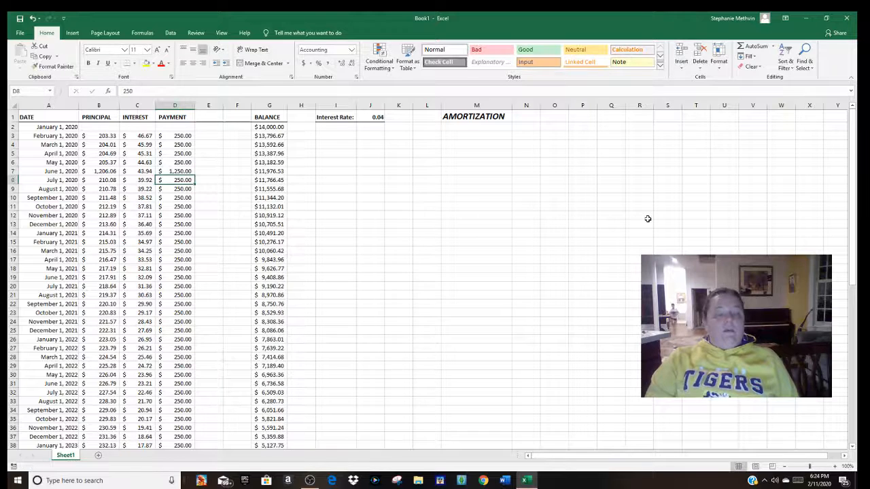
{"action": "left_click_drag", "start_coordinate": [854, 240], "coordinate": [850, 329]}
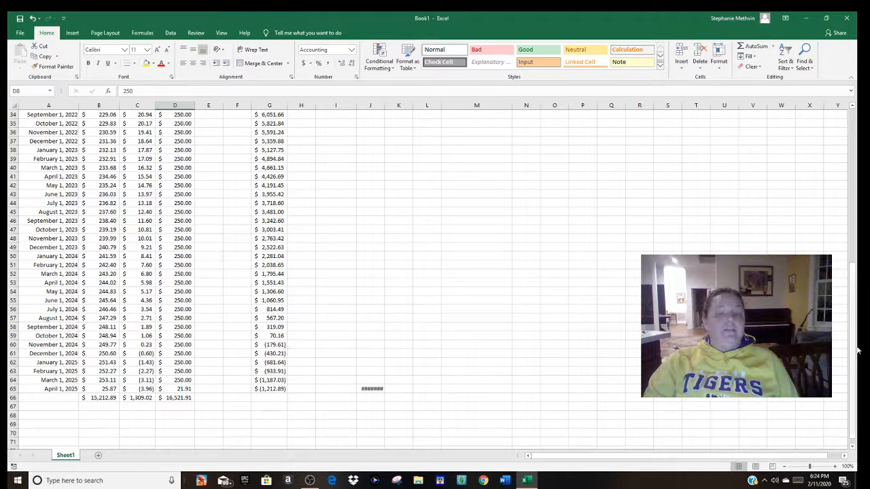
{"action": "left_click_drag", "start_coordinate": [858, 287], "coordinate": [808, 130]}
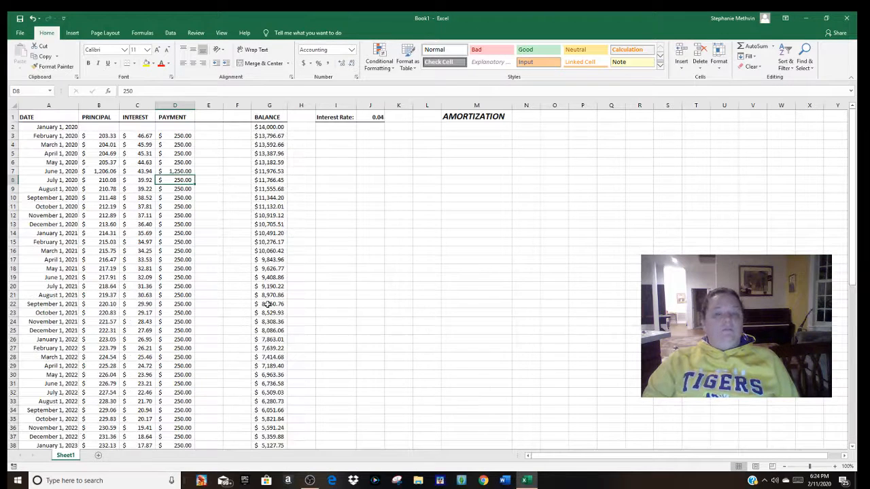
Step: Set the June 2020 payment in D7 back to 250 and select the opening balance in G2
{"action": "left_click", "coordinate": [186, 172]}
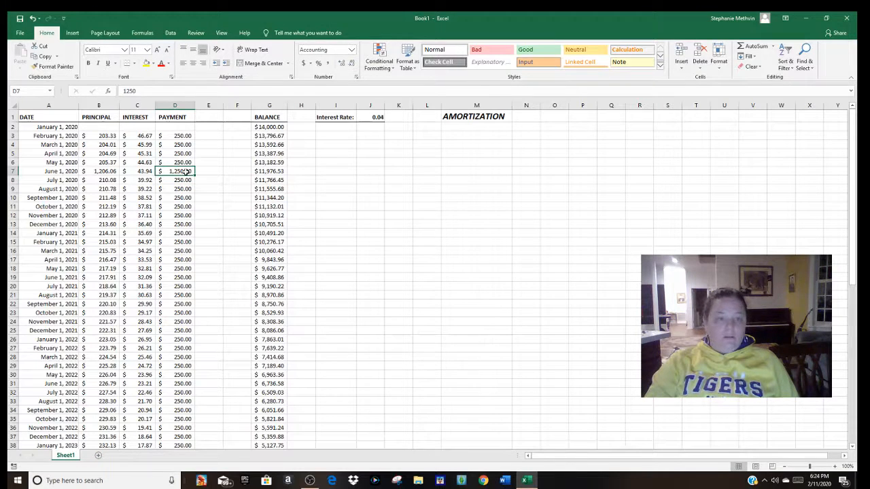
{"action": "type", "text": "250"}
{"action": "key", "text": "Return"}
{"action": "left_click", "coordinate": [270, 127]}
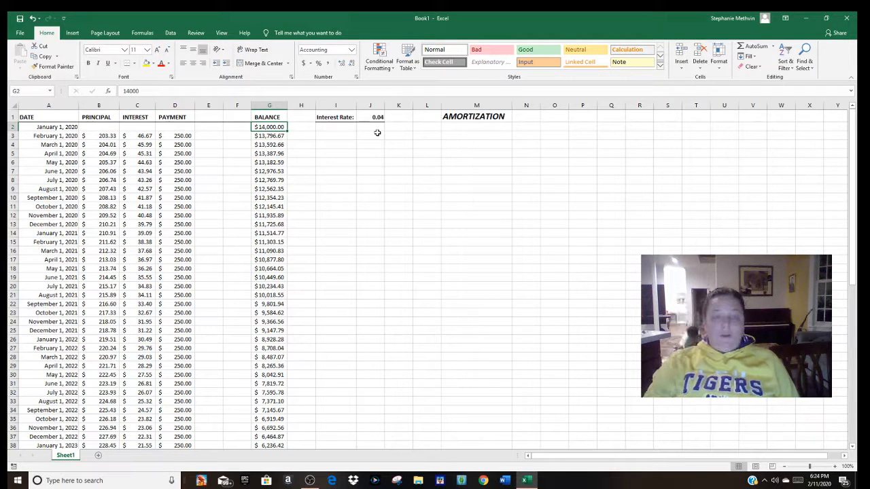
Step: Try an opening balance of 12000 in cell G2 and examine the May and June 2024 rows around the payoff
{"action": "type", "text": "12"}
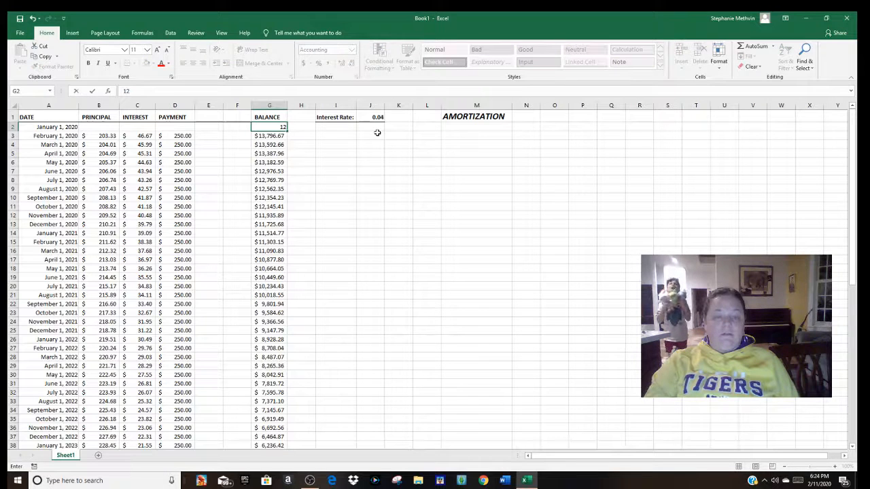
{"action": "type", "text": ",000"}
{"action": "key", "text": "Return"}
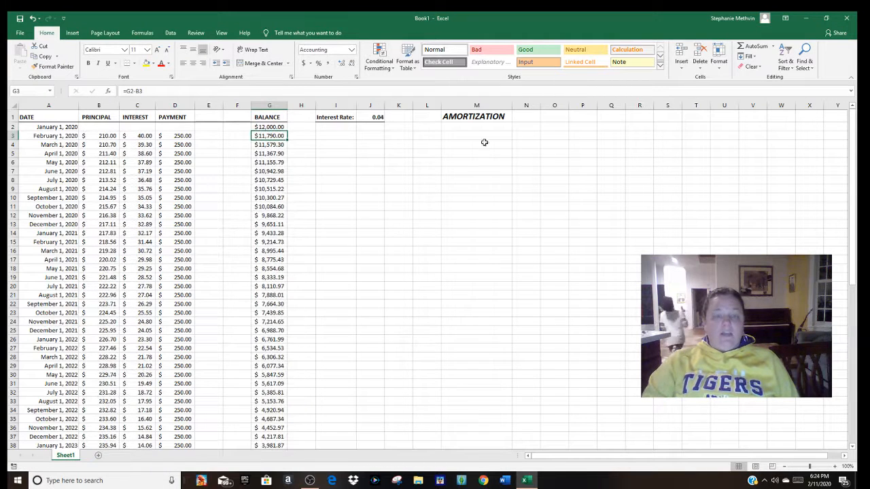
{"action": "left_click_drag", "start_coordinate": [855, 180], "coordinate": [855, 304]}
{"action": "left_click", "coordinate": [259, 318]}
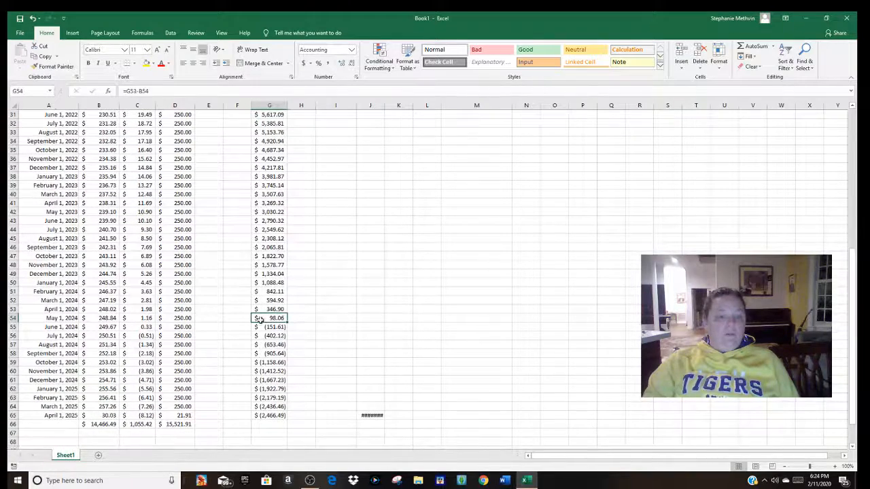
{"action": "left_click", "coordinate": [12, 318]}
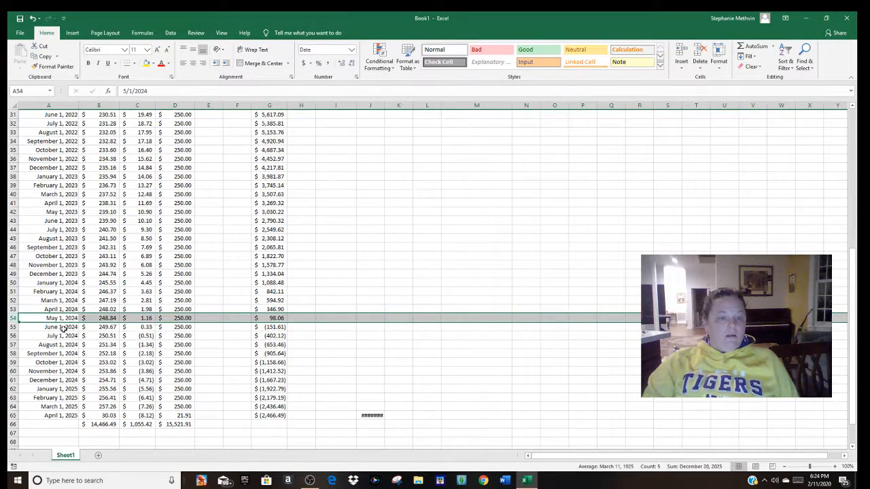
{"action": "left_click", "coordinate": [12, 327]}
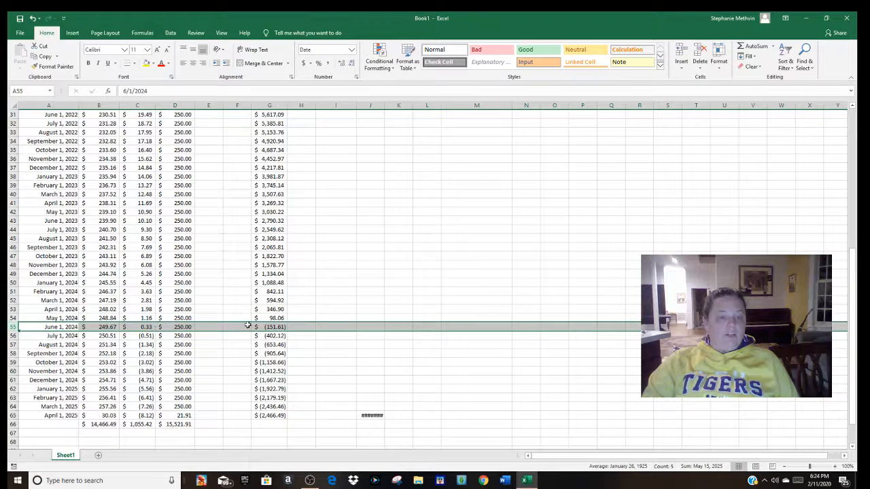
{"action": "left_click_drag", "start_coordinate": [853, 325], "coordinate": [855, 158]}
{"action": "left_click", "coordinate": [352, 188]}
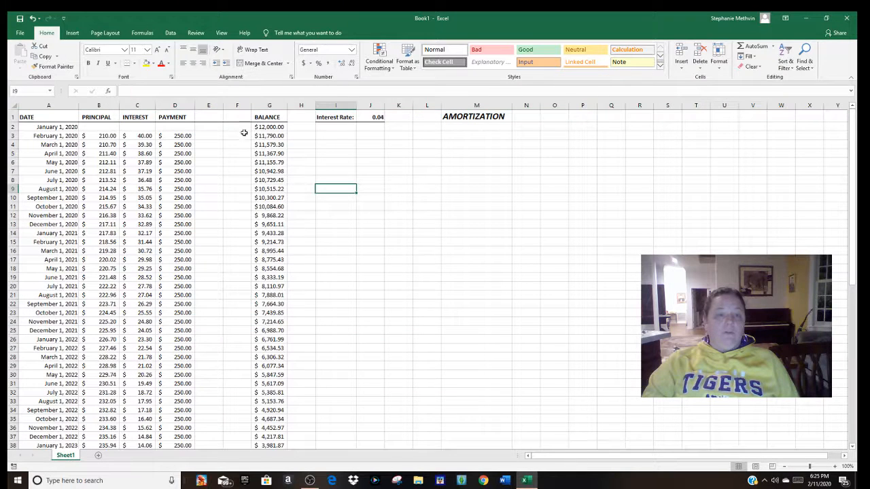
Step: Try an opening balance of 100000 in cell G2
{"action": "left_click", "coordinate": [271, 127]}
{"action": "type", "text": "1000"}
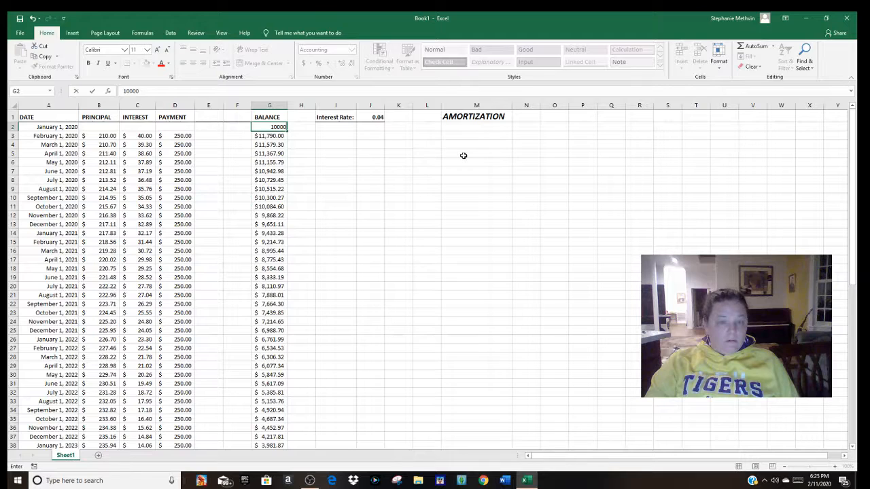
{"action": "key", "text": "Return"}
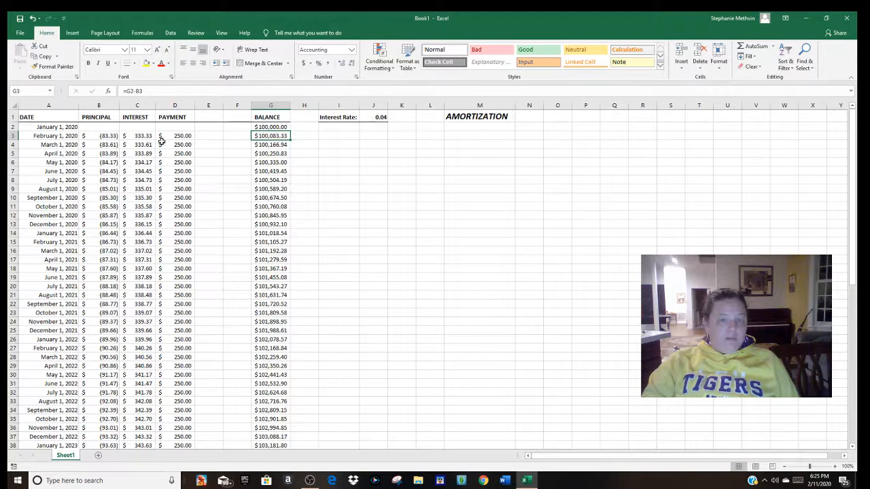
Step: Try monthly payments of 1000 by entering them in D3:D5 and filling the value down the rest of the payment column
{"action": "left_click", "coordinate": [184, 136]}
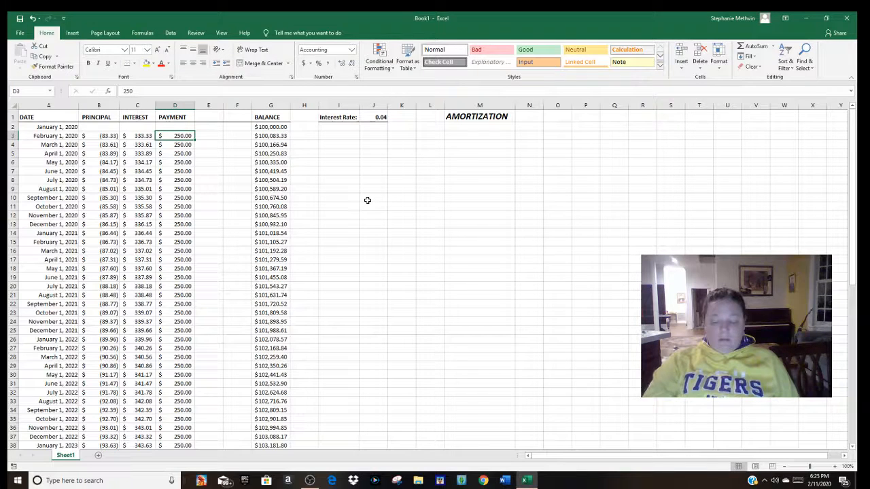
{"action": "type", "text": "1000"}
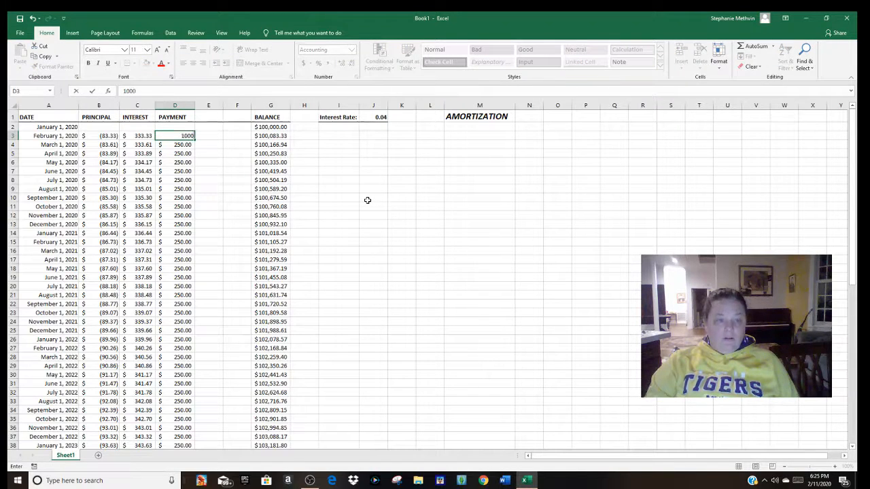
{"action": "key", "text": "Return"}
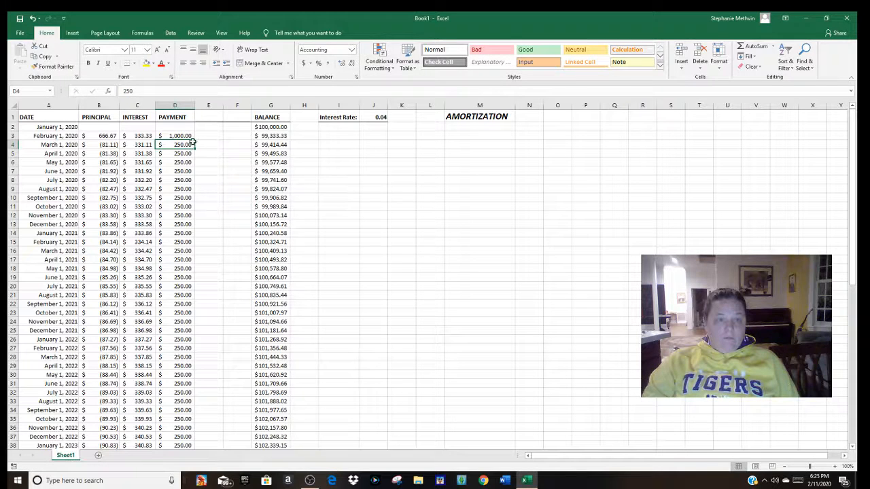
{"action": "type", "text": "1000"}
{"action": "key", "text": "Return"}
{"action": "type", "text": "1000"}
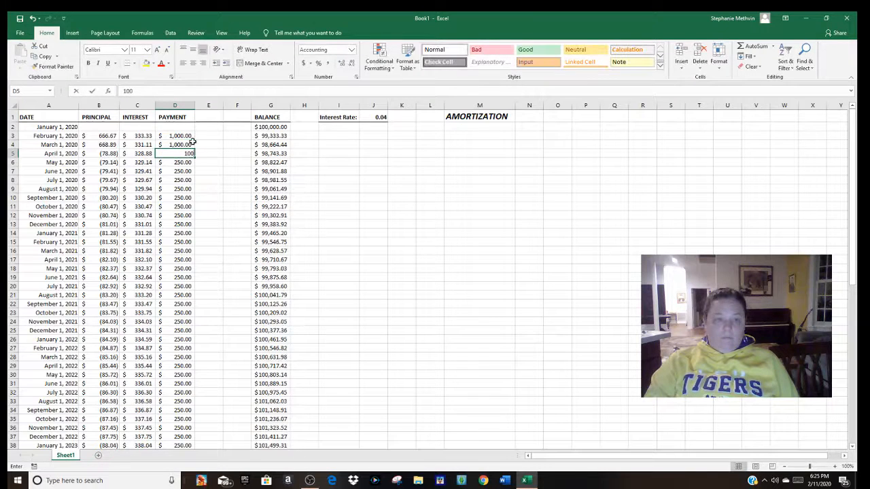
{"action": "key", "text": "Return"}
{"action": "left_click_drag", "start_coordinate": [188, 136], "coordinate": [187, 155]}
{"action": "double_click", "coordinate": [194, 157]}
{"action": "left_click", "coordinate": [229, 229]}
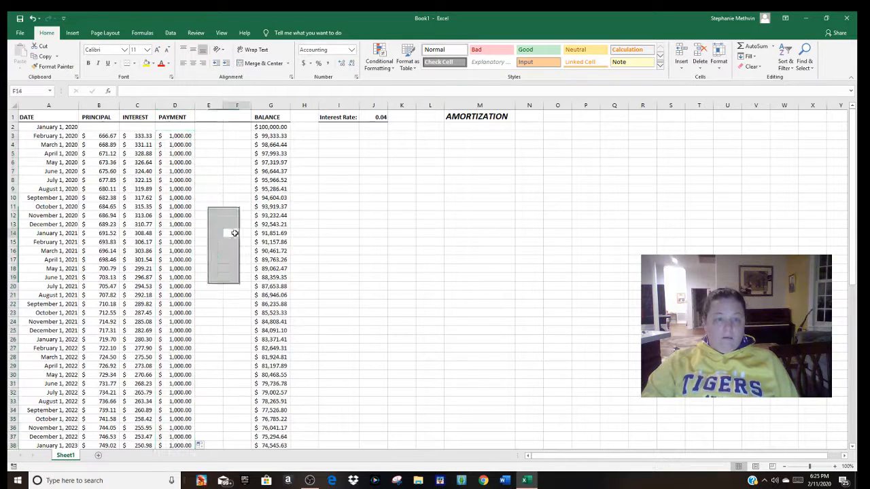
Step: Examine the April 2025 balance in G65, the totals row and the February 2020 interest formula in C3
{"action": "scroll", "coordinate": [625, 231], "scroll_direction": "down", "scroll_amount": 4}
{"action": "left_click_drag", "start_coordinate": [853, 228], "coordinate": [858, 343]}
{"action": "left_click_drag", "start_coordinate": [858, 411], "coordinate": [858, 411]}
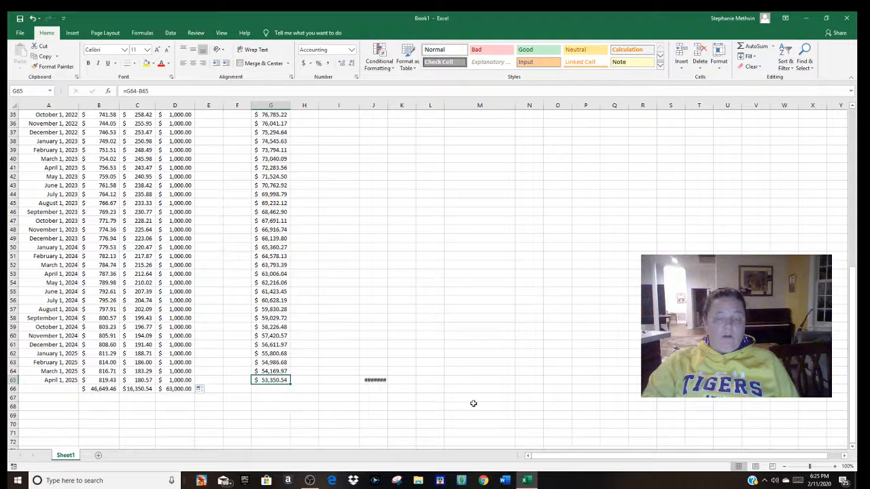
{"action": "left_click_drag", "start_coordinate": [852, 368], "coordinate": [851, 140]}
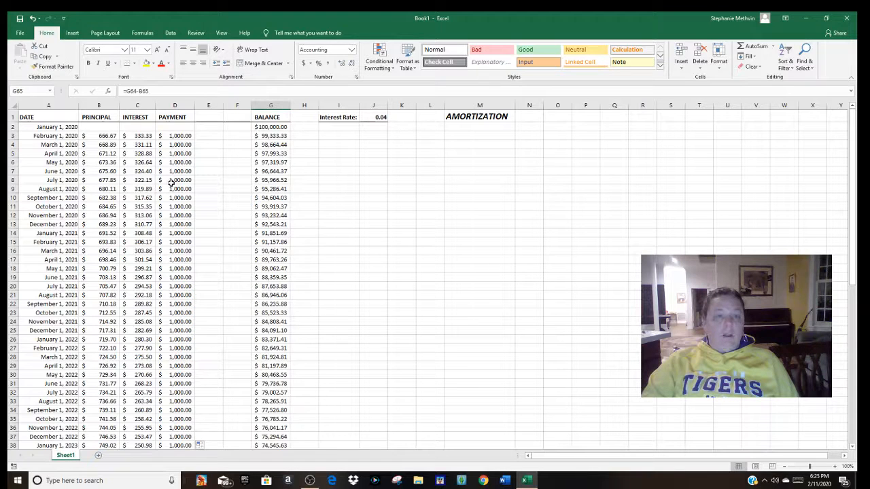
{"action": "left_click", "coordinate": [138, 136]}
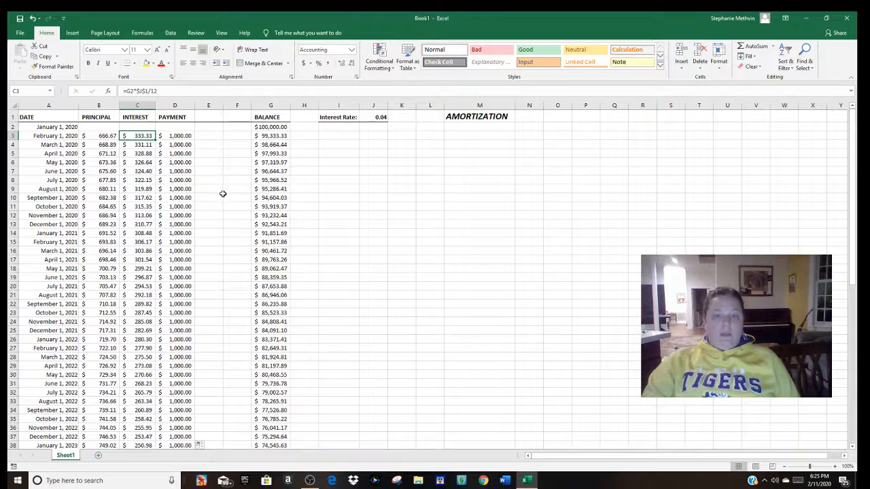
{"action": "left_click", "coordinate": [450, 177]}
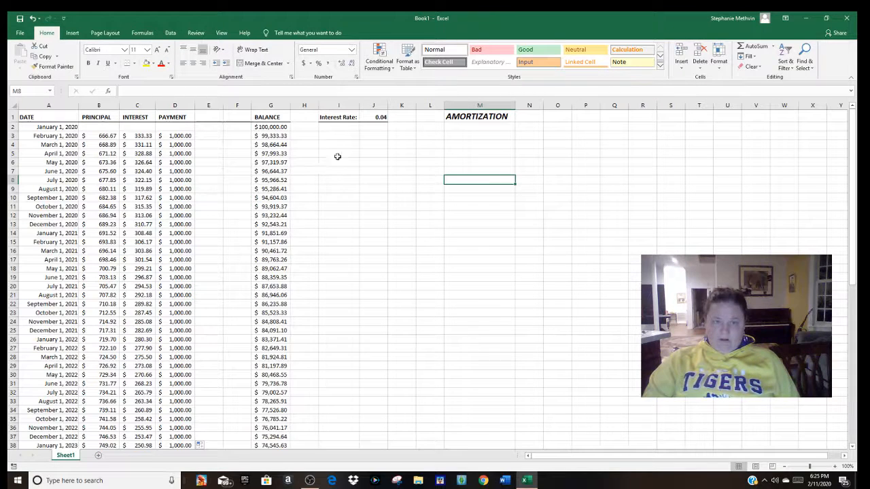
{"action": "left_click", "coordinate": [337, 153]}
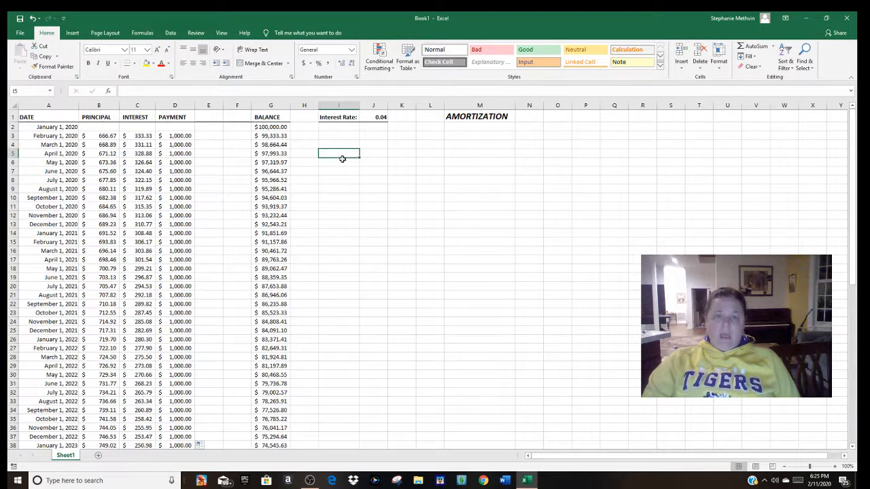
{"action": "left_click", "coordinate": [352, 206]}
{"action": "left_click_drag", "start_coordinate": [337, 155], "coordinate": [466, 333]}
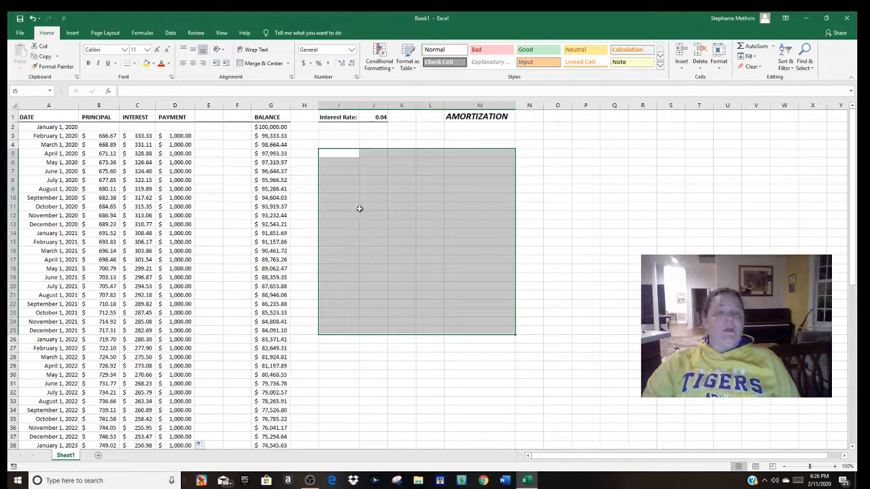
Step: Set the opening balance in cell G2 back to 14000
{"action": "left_click", "coordinate": [271, 127]}
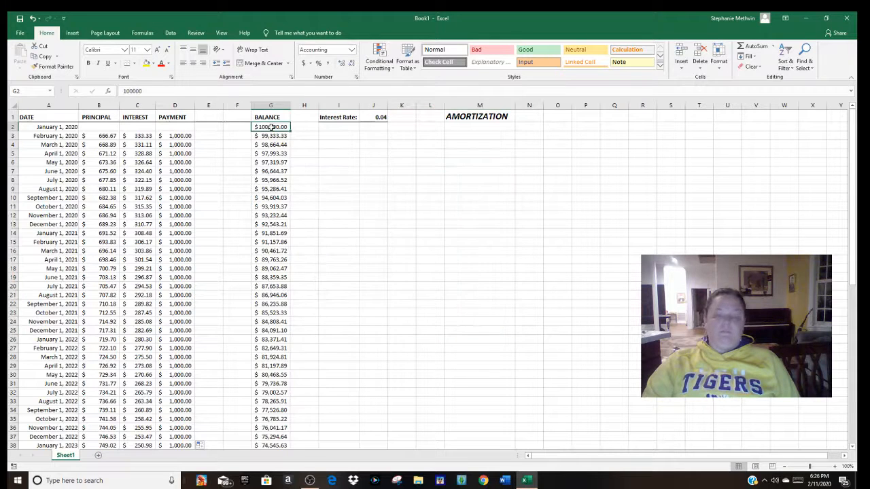
{"action": "type", "text": "14000"}
{"action": "key", "text": "Return"}
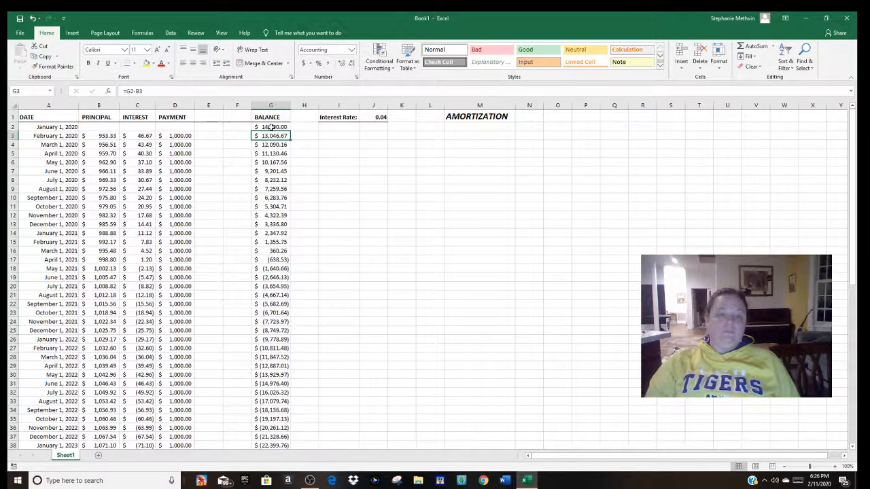
Step: Set the payments in D3:D5 back to 250 and fill that value down the rest of the payment column
{"action": "left_click", "coordinate": [182, 136]}
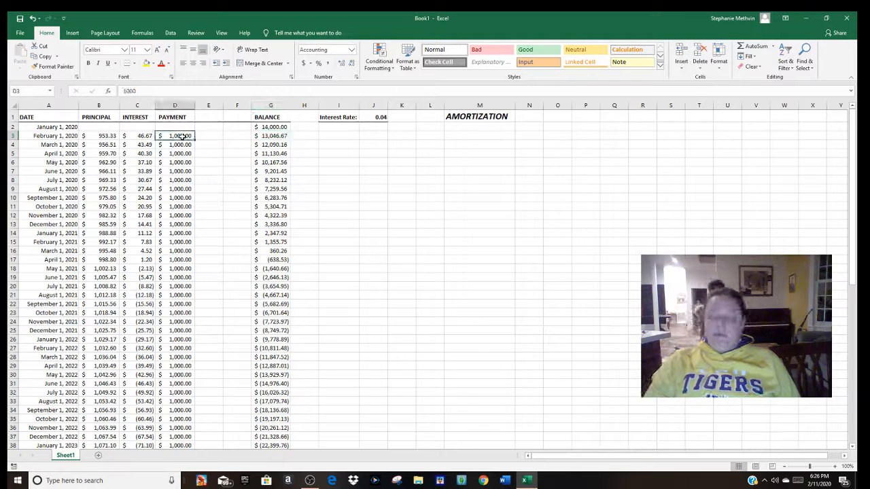
{"action": "type", "text": "25."}
{"action": "key", "text": "Return"}
{"action": "type", "text": "250"}
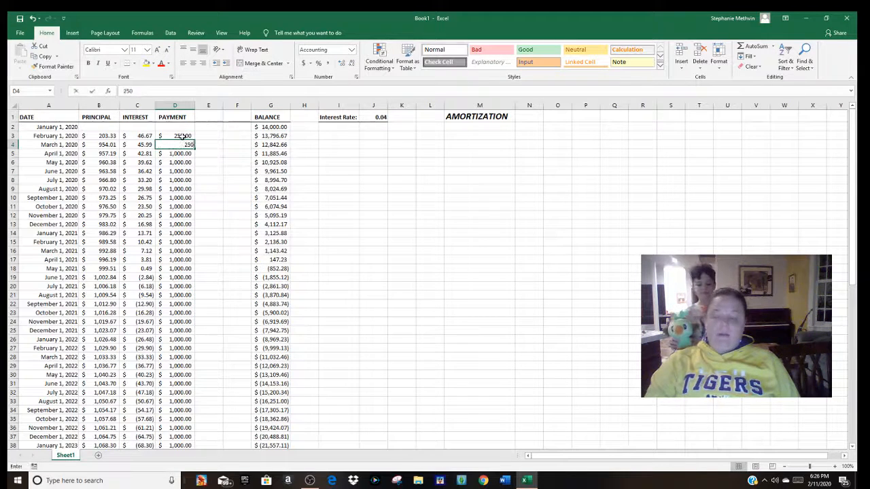
{"action": "key", "text": "Return"}
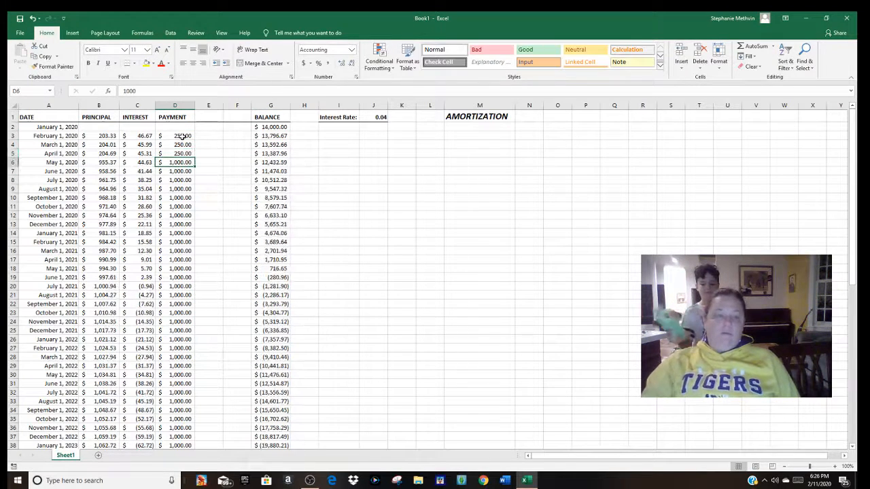
{"action": "left_click_drag", "start_coordinate": [182, 136], "coordinate": [185, 154]}
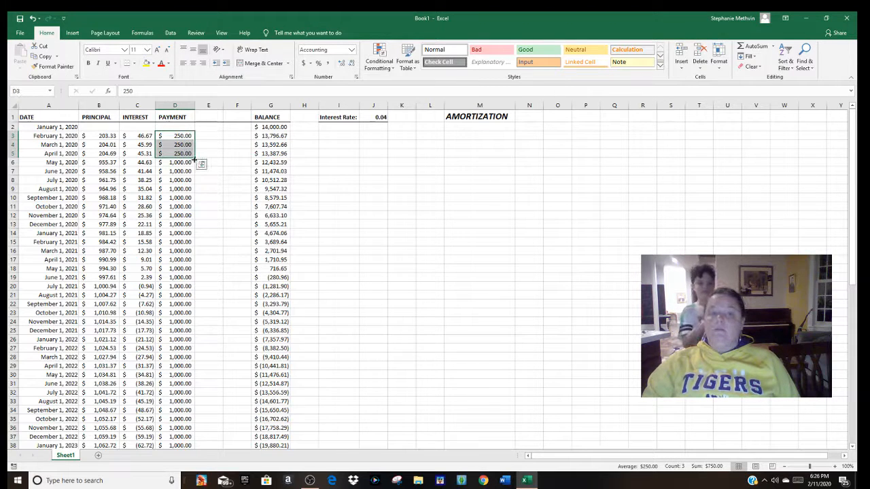
{"action": "double_click", "coordinate": [195, 158]}
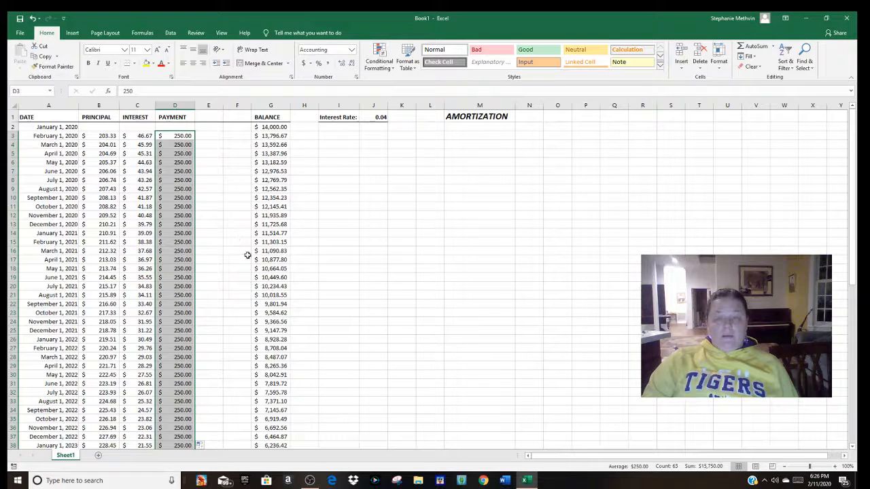
{"action": "left_click", "coordinate": [527, 482]}
{"action": "left_click", "coordinate": [527, 481]}
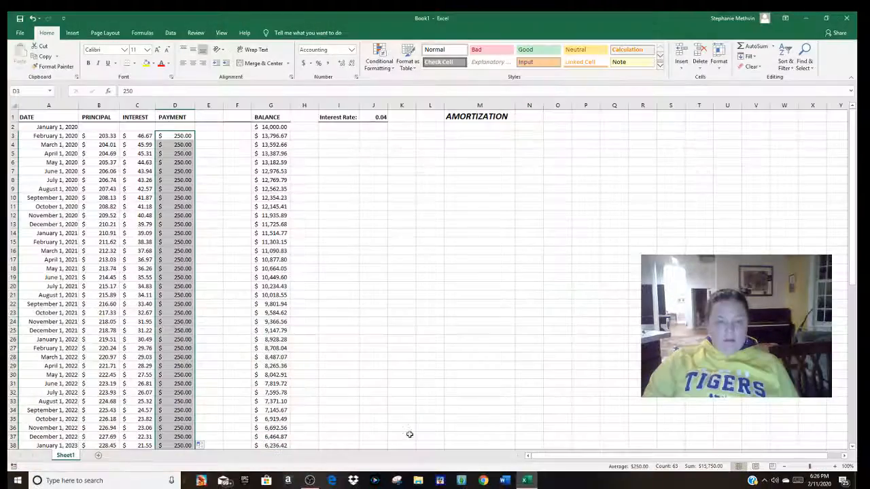
{"action": "left_click_drag", "start_coordinate": [347, 159], "coordinate": [468, 352]}
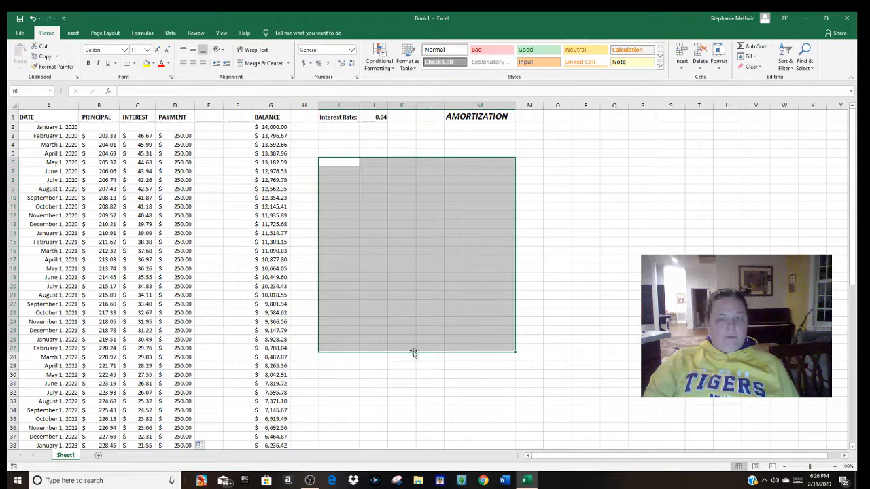
{"action": "left_click", "coordinate": [441, 145]}
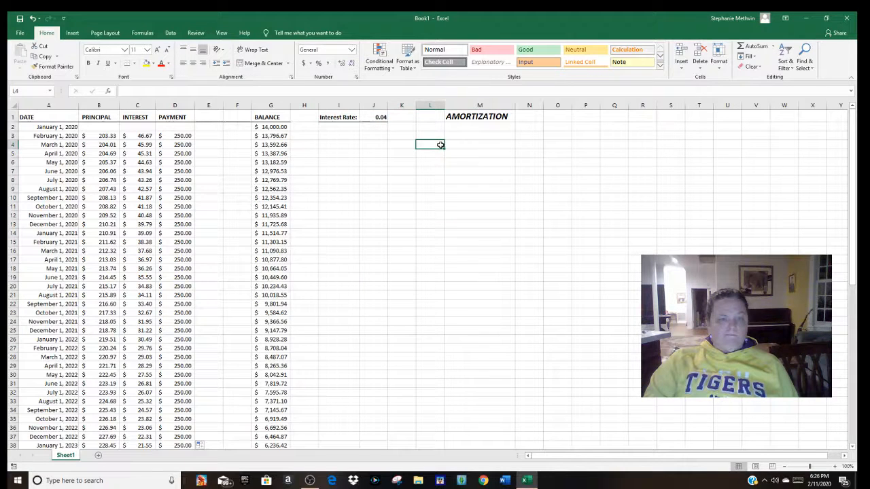
Step: Apply the 40% - Accent6 cell style to the AMORTIZATION title in M1 and to the whole header row 1
{"action": "left_click", "coordinate": [460, 118]}
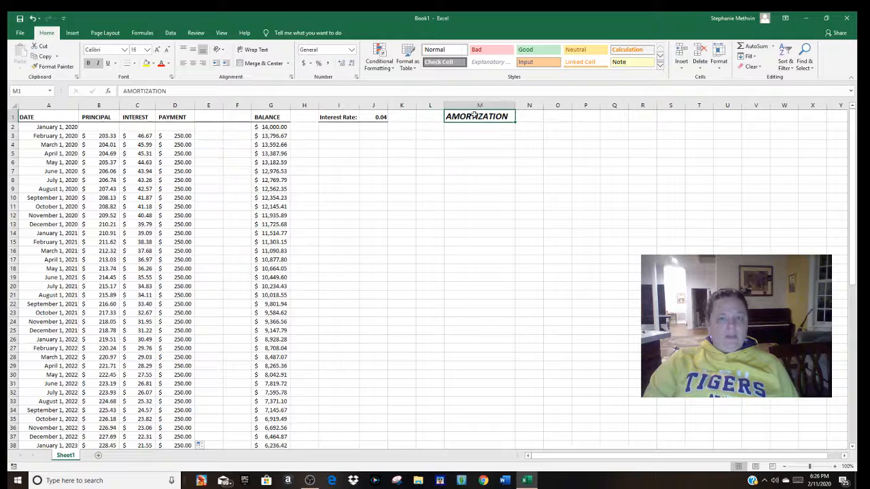
{"action": "left_click", "coordinate": [659, 66]}
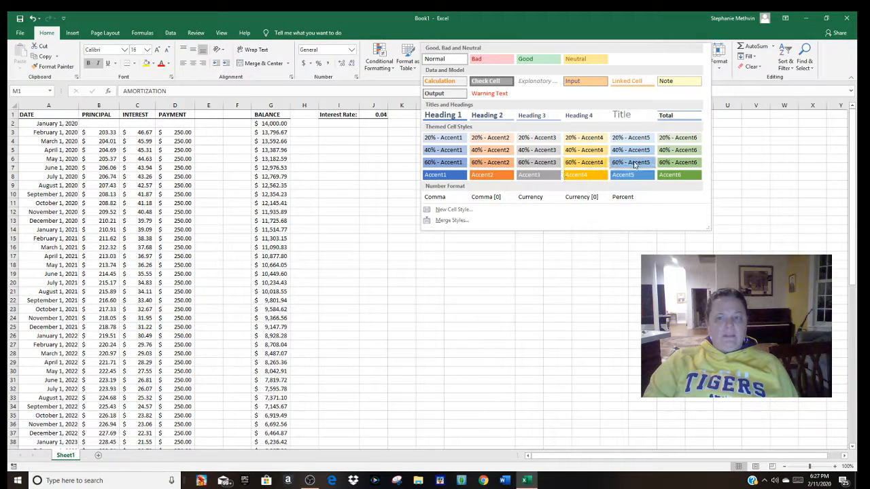
{"action": "left_click", "coordinate": [683, 152]}
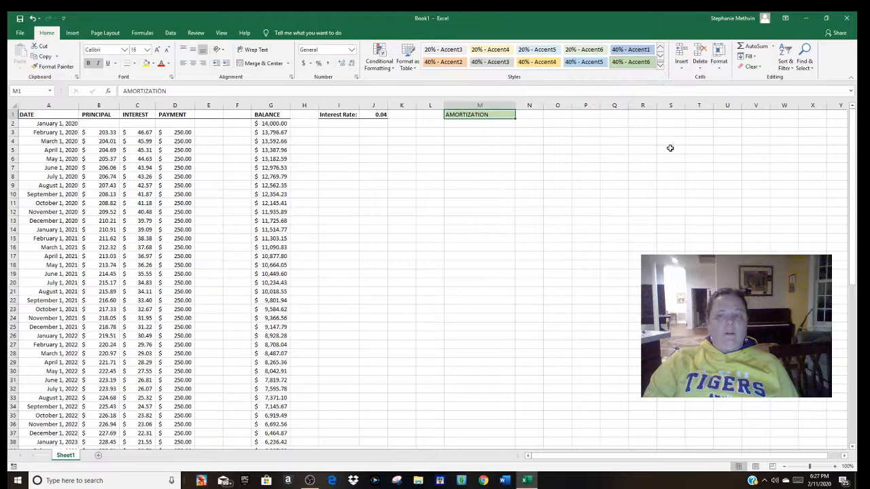
{"action": "left_click", "coordinate": [10, 114]}
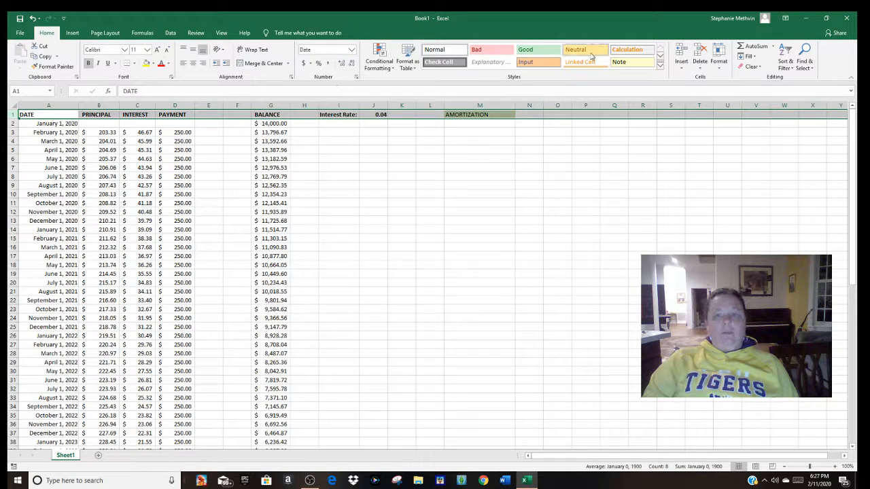
{"action": "left_click", "coordinate": [660, 66]}
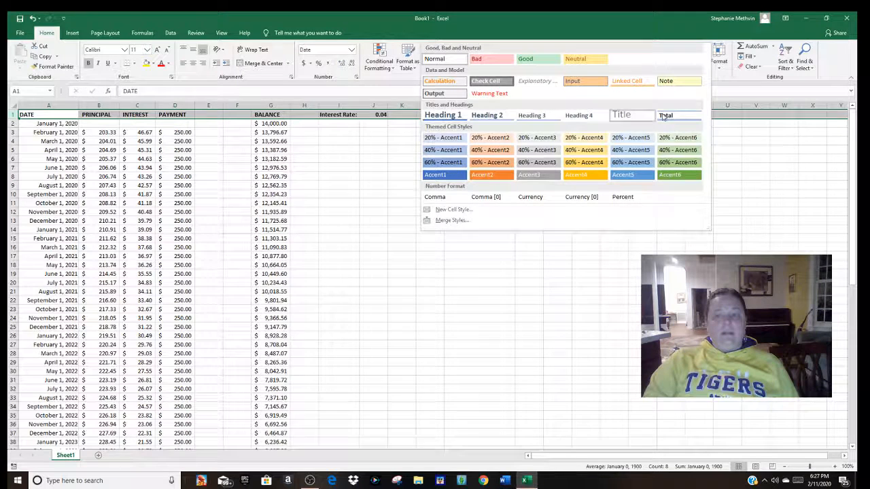
{"action": "left_click", "coordinate": [678, 151]}
{"action": "left_click", "coordinate": [483, 167]}
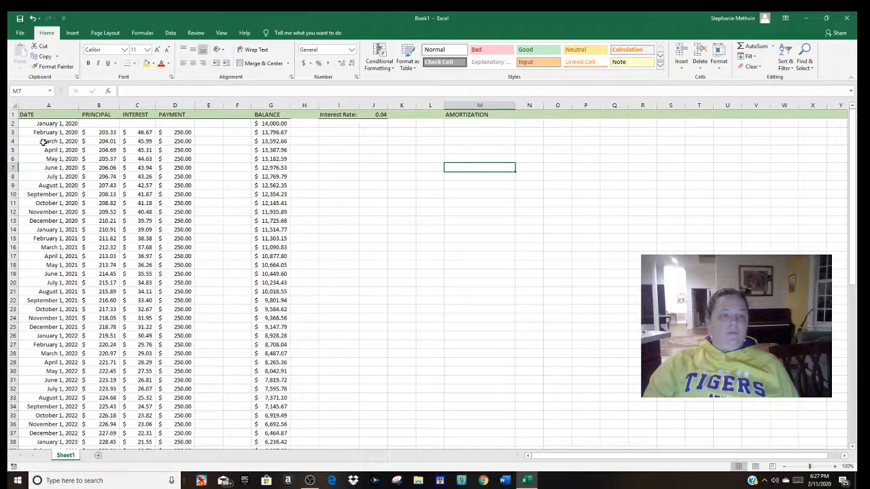
Step: Add left and right border lines along the whole BALANCE column G
{"action": "left_click_drag", "start_coordinate": [40, 115], "coordinate": [272, 433]}
{"action": "left_click", "coordinate": [215, 304]}
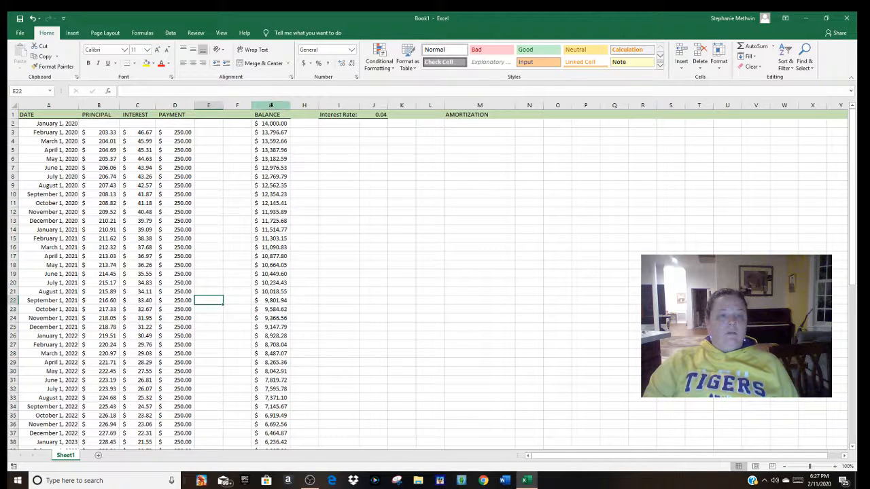
{"action": "left_click", "coordinate": [269, 106]}
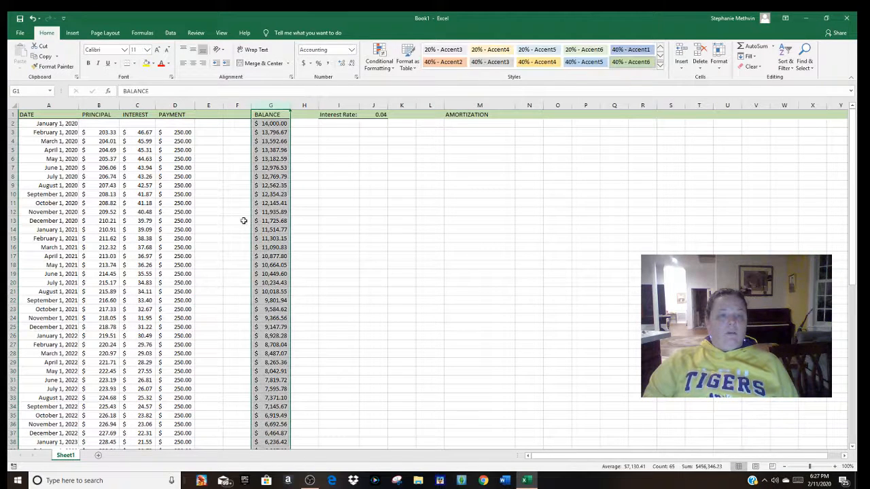
{"action": "left_click", "coordinate": [134, 63]}
{"action": "left_click", "coordinate": [141, 110]}
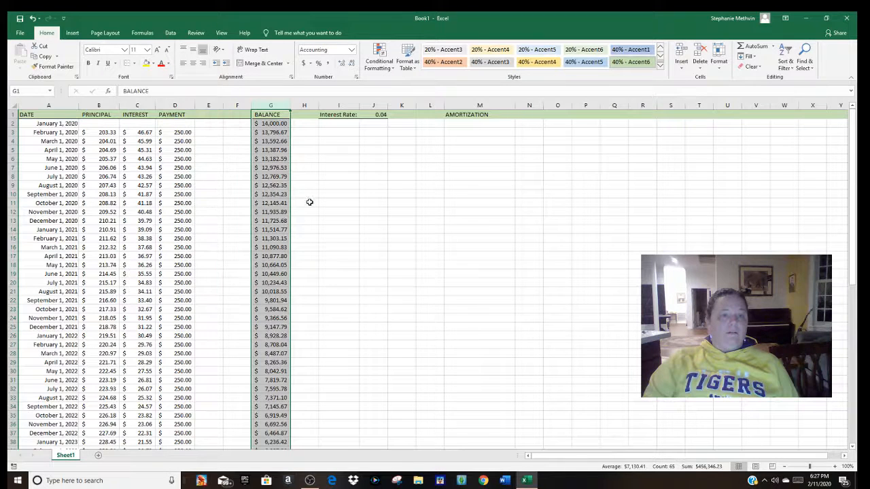
{"action": "left_click", "coordinate": [135, 64]}
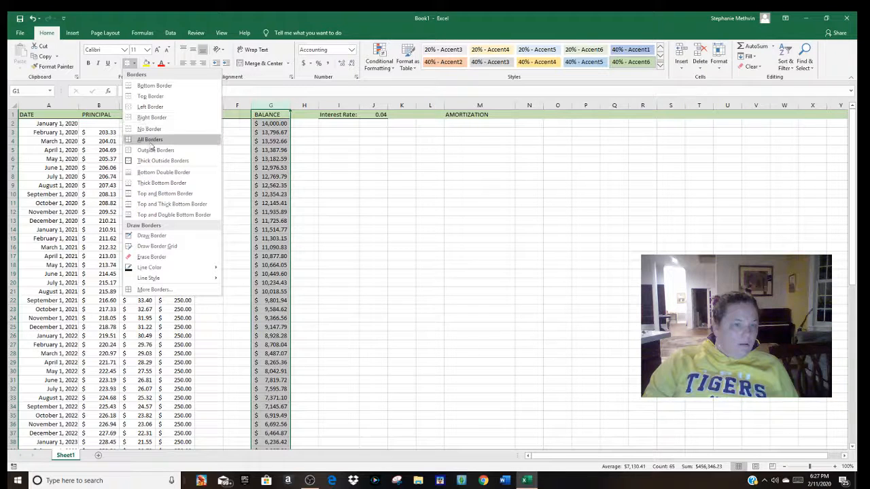
{"action": "left_click", "coordinate": [153, 141]}
{"action": "left_click", "coordinate": [330, 221]}
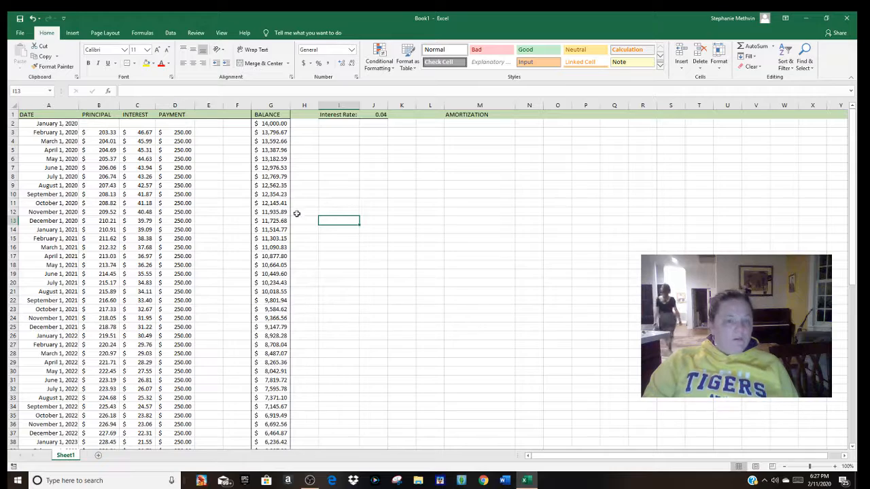
Step: Add a comment to the April 2025 balance in G65, replacing the author name with "do not pay the full $250 this month."
{"action": "scroll", "coordinate": [286, 197], "scroll_direction": "down", "scroll_amount": 6}
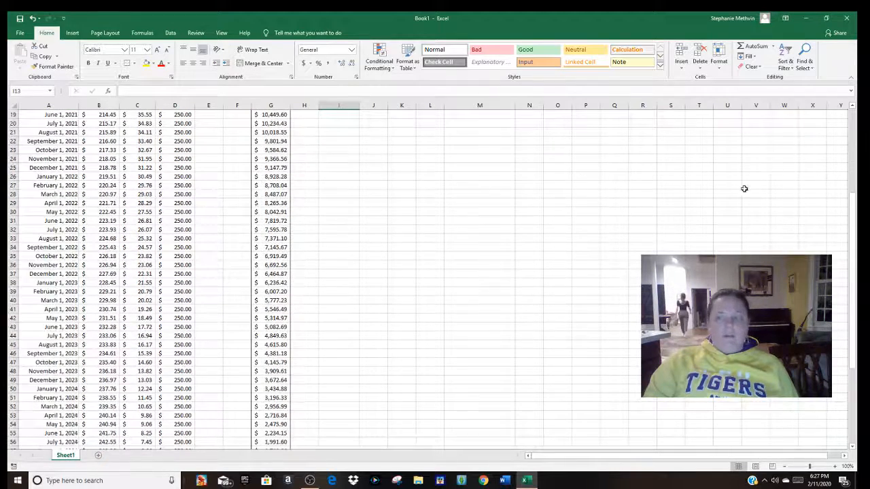
{"action": "left_click_drag", "start_coordinate": [853, 234], "coordinate": [853, 272]}
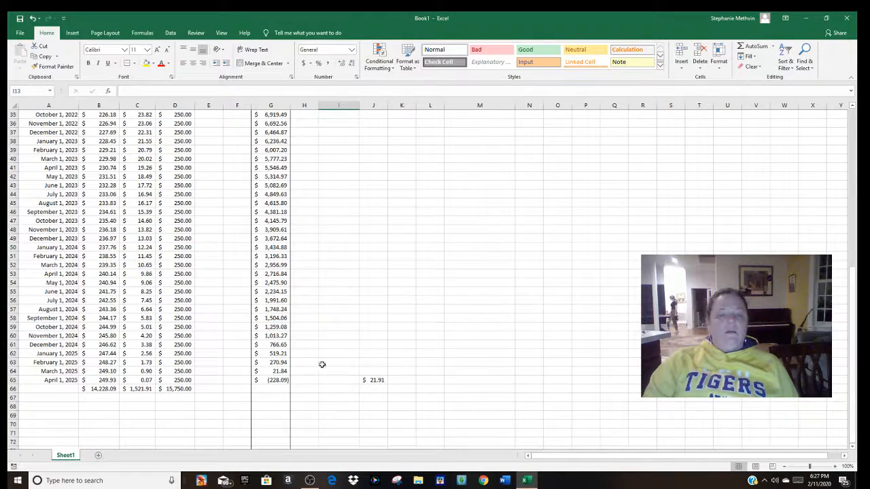
{"action": "left_click", "coordinate": [281, 380]}
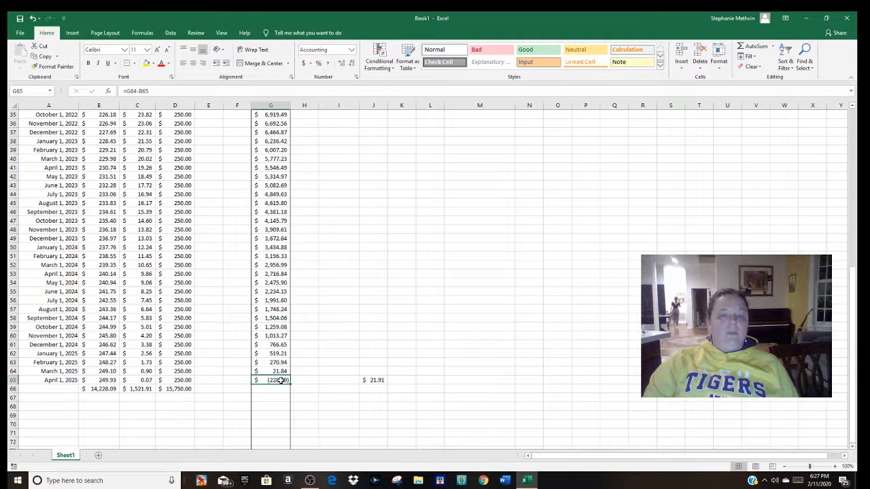
{"action": "right_click", "coordinate": [281, 382]}
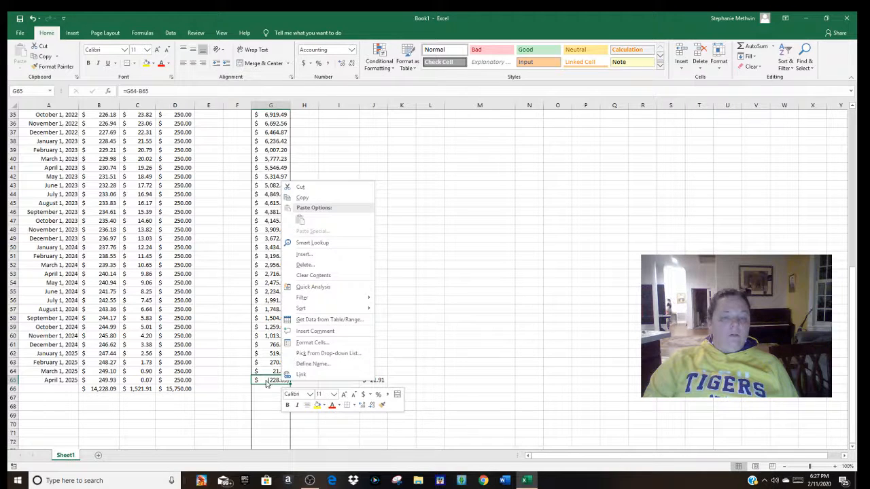
{"action": "left_click", "coordinate": [272, 384]}
{"action": "right_click", "coordinate": [279, 382]}
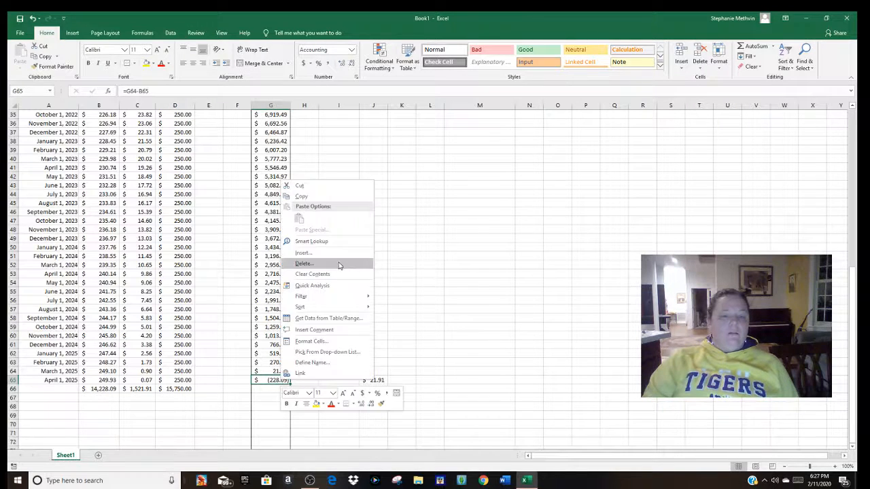
{"action": "left_click", "coordinate": [330, 330]}
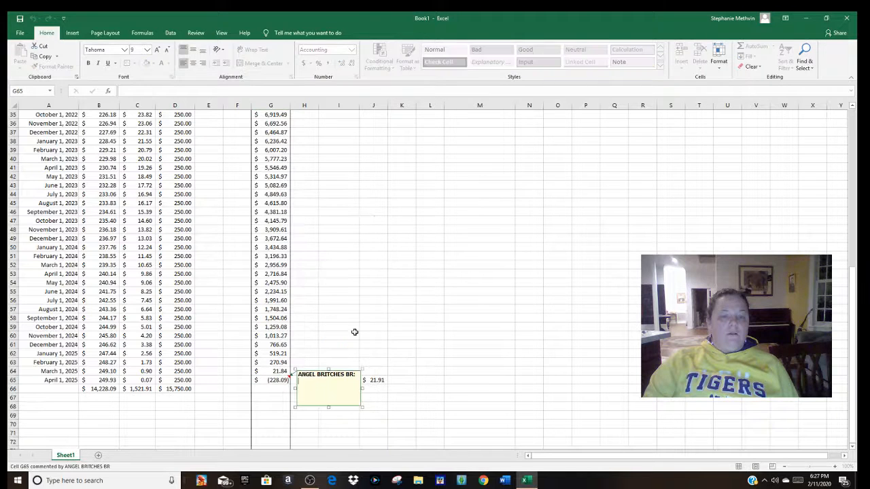
{"action": "left_click_drag", "start_coordinate": [357, 375], "coordinate": [284, 373]}
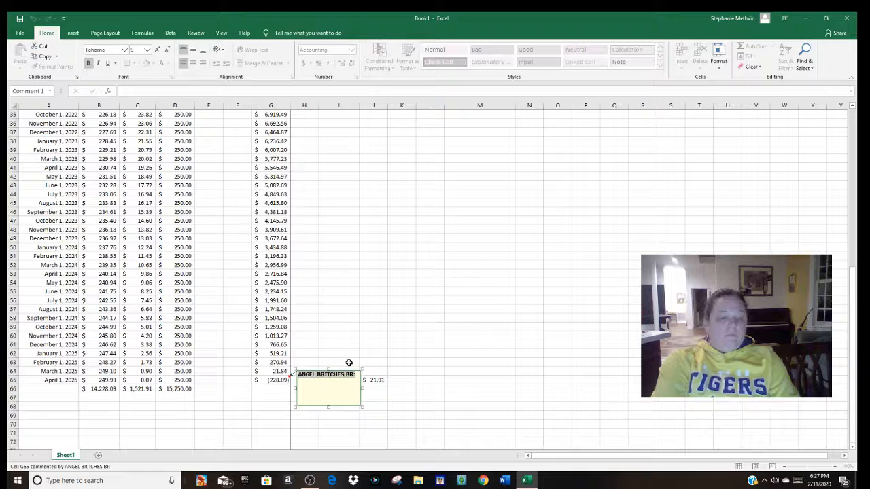
{"action": "type", "text": "do not pay the full"}
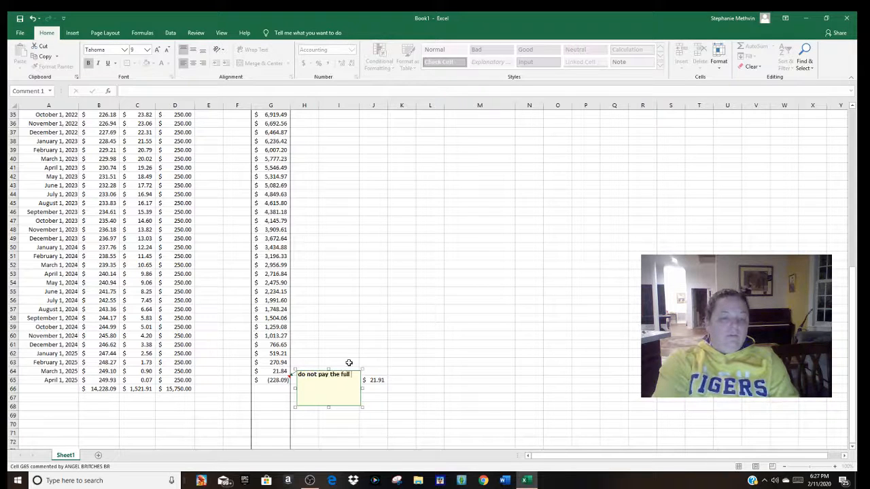
{"action": "type", "text": " $250 this month."}
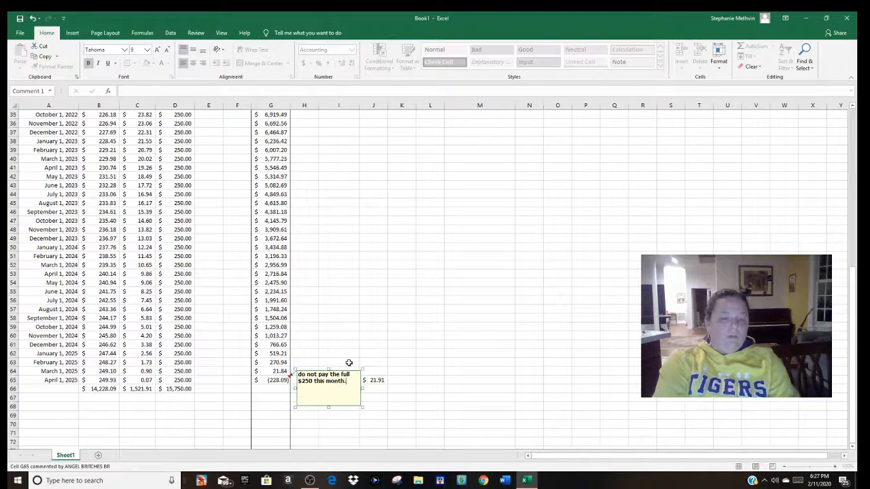
{"action": "left_click", "coordinate": [427, 326]}
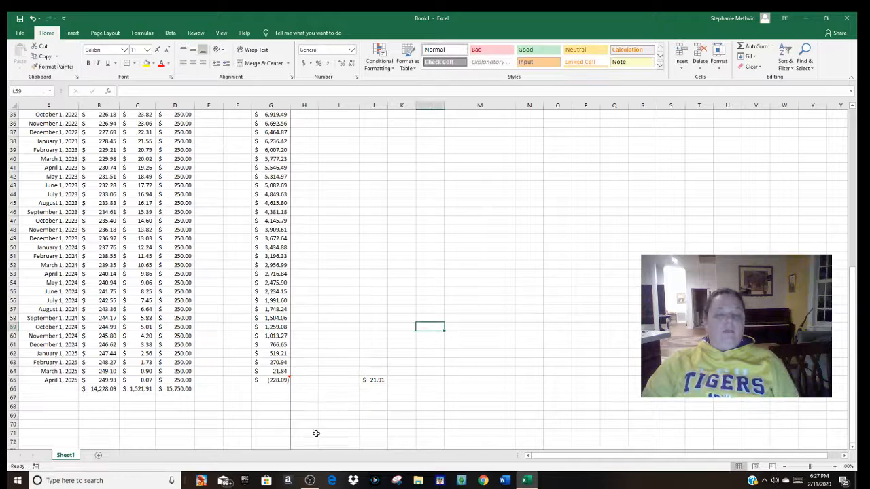
{"action": "left_click", "coordinate": [408, 275]}
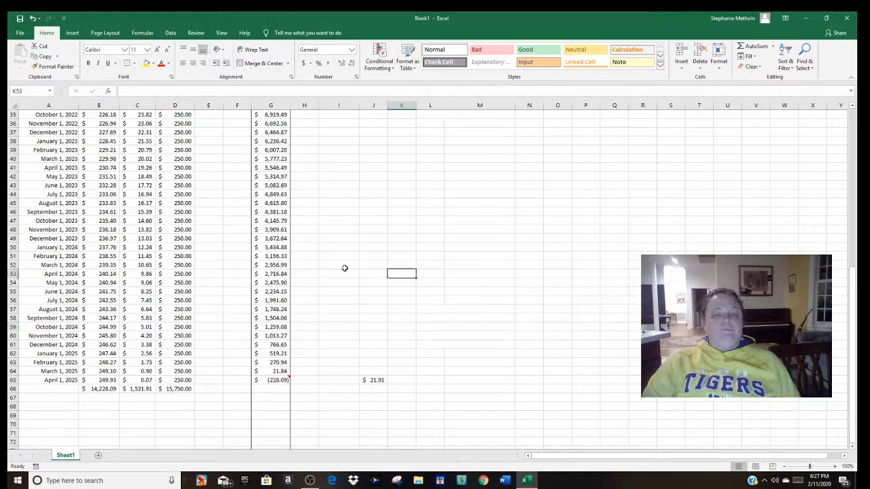
Step: Make the text of the whole header row 1 bold
{"action": "left_click_drag", "start_coordinate": [858, 297], "coordinate": [857, 123]}
{"action": "left_click", "coordinate": [401, 273]}
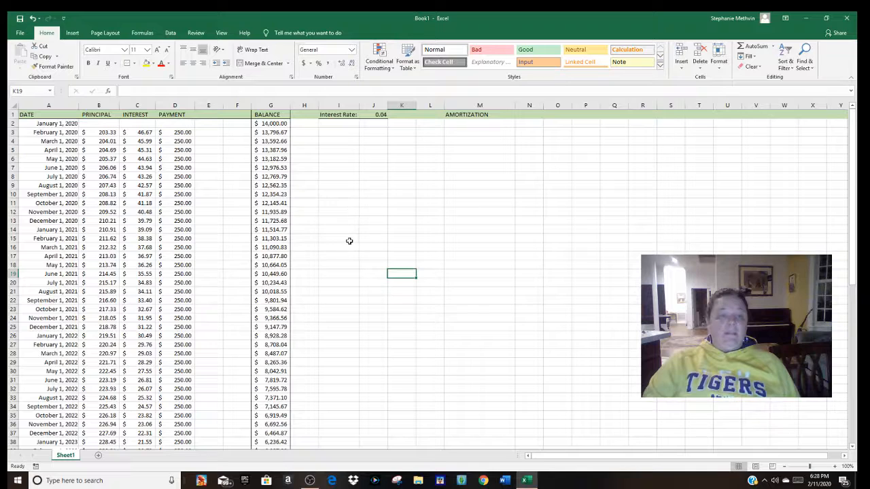
{"action": "left_click", "coordinate": [8, 115]}
{"action": "key", "text": "ctrl+b"}
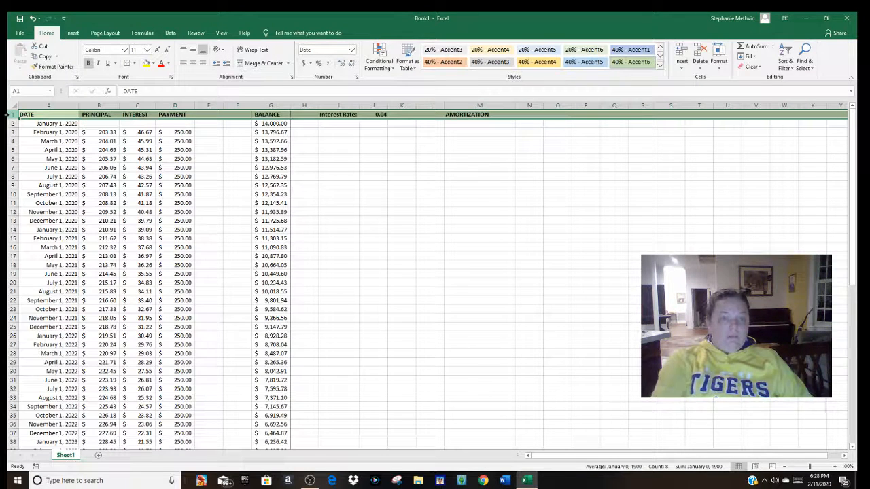
{"action": "left_click", "coordinate": [347, 157]}
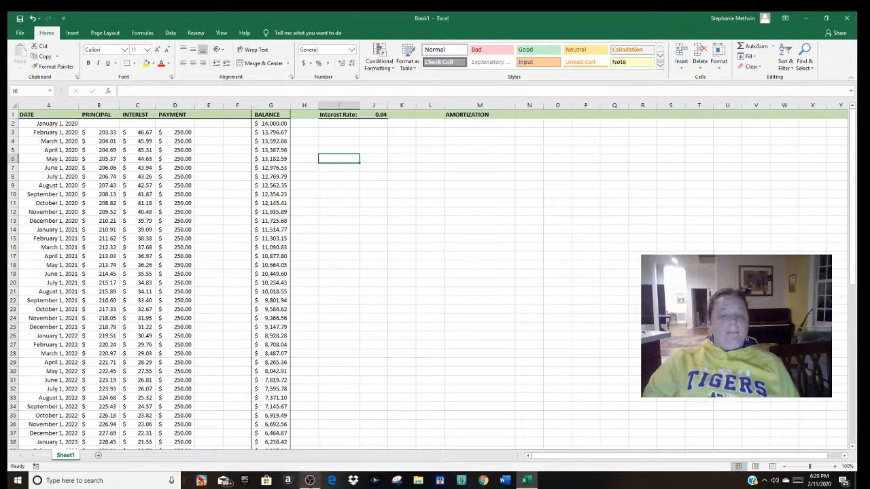
{"action": "left_click", "coordinate": [310, 481]}
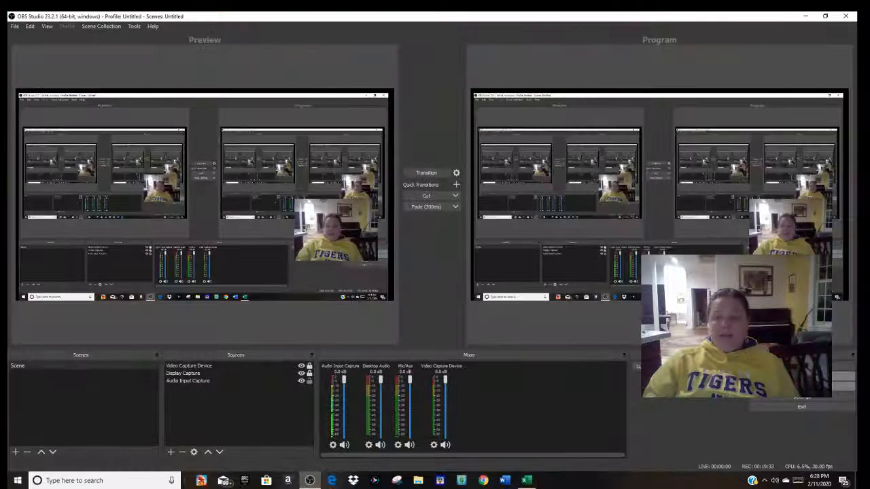